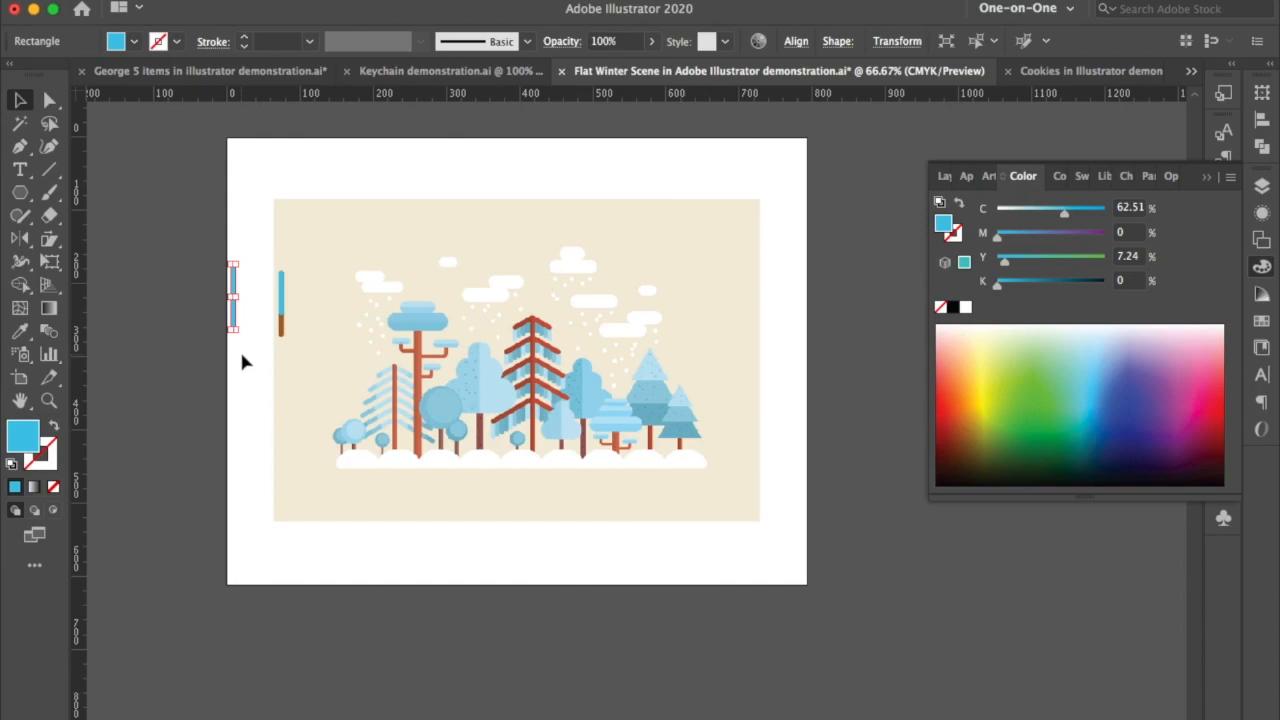
Step: Deselect the blue bar on the artboard's left edge and redo the edits that turn it brown and add a shorter brown bar beside it
scroll(245, 360, left, 6)
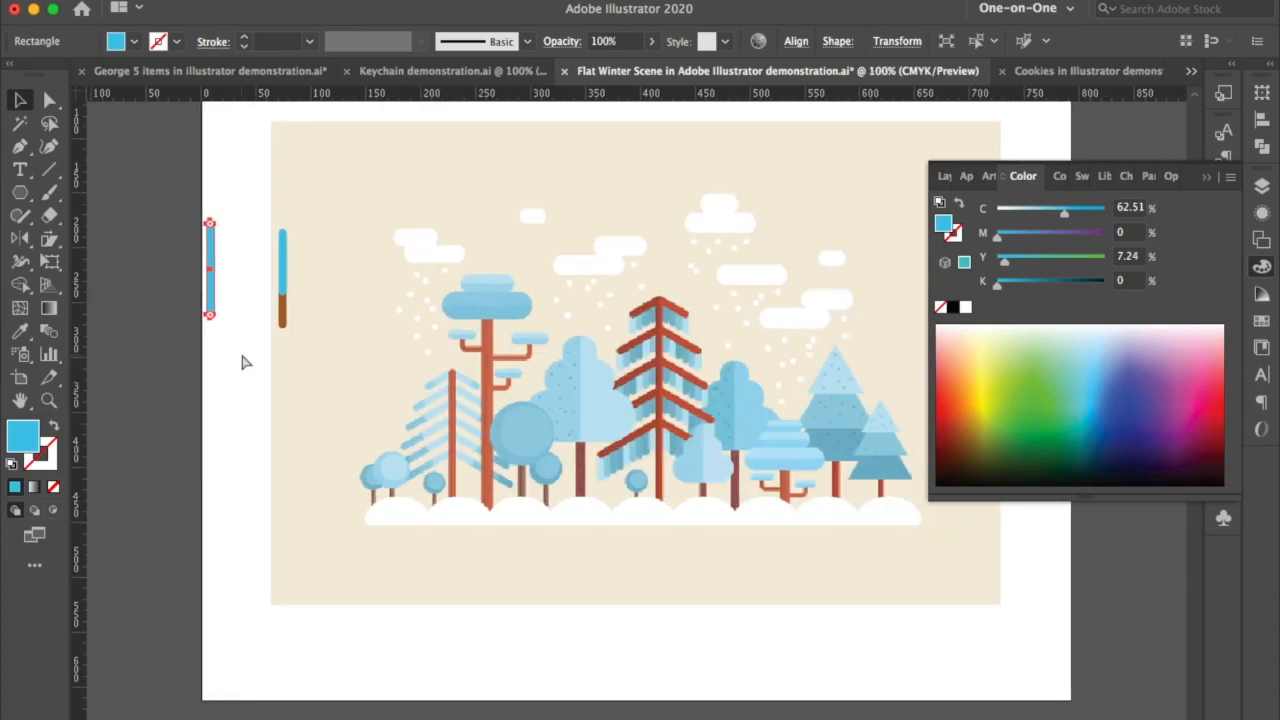
key(super+equal)
key(super+equal)
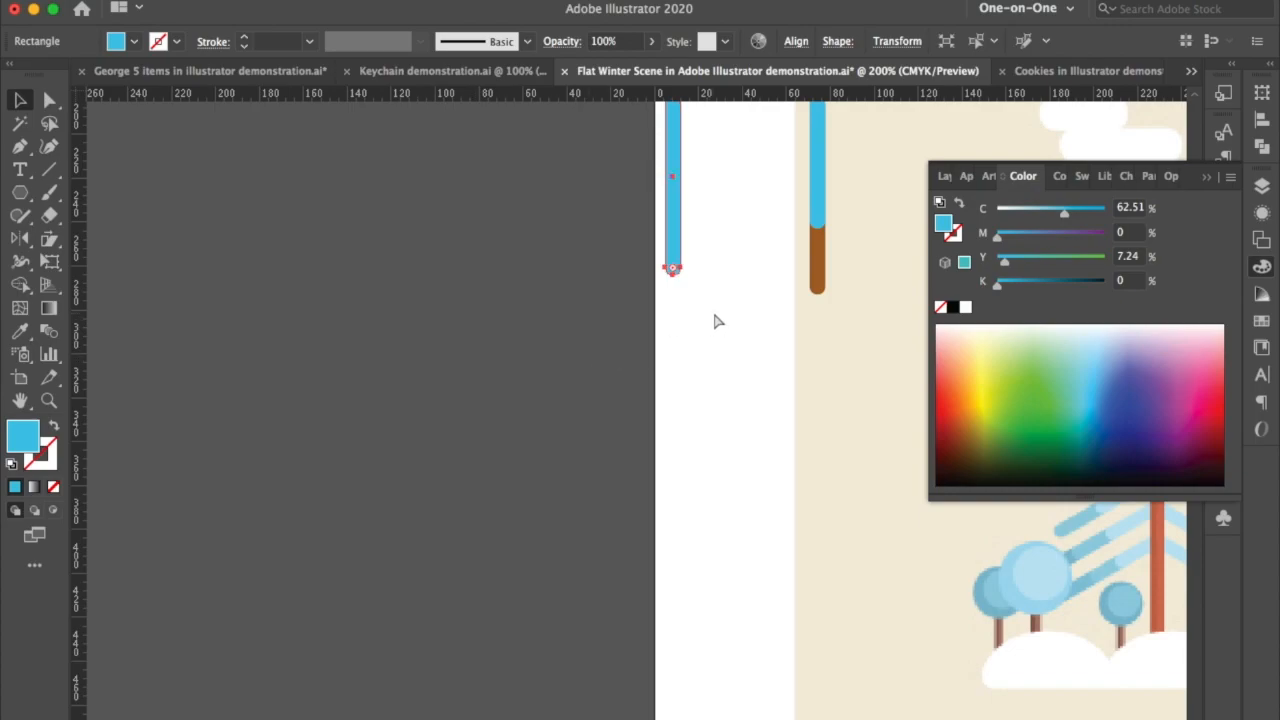
scroll(716, 321, right, 3)
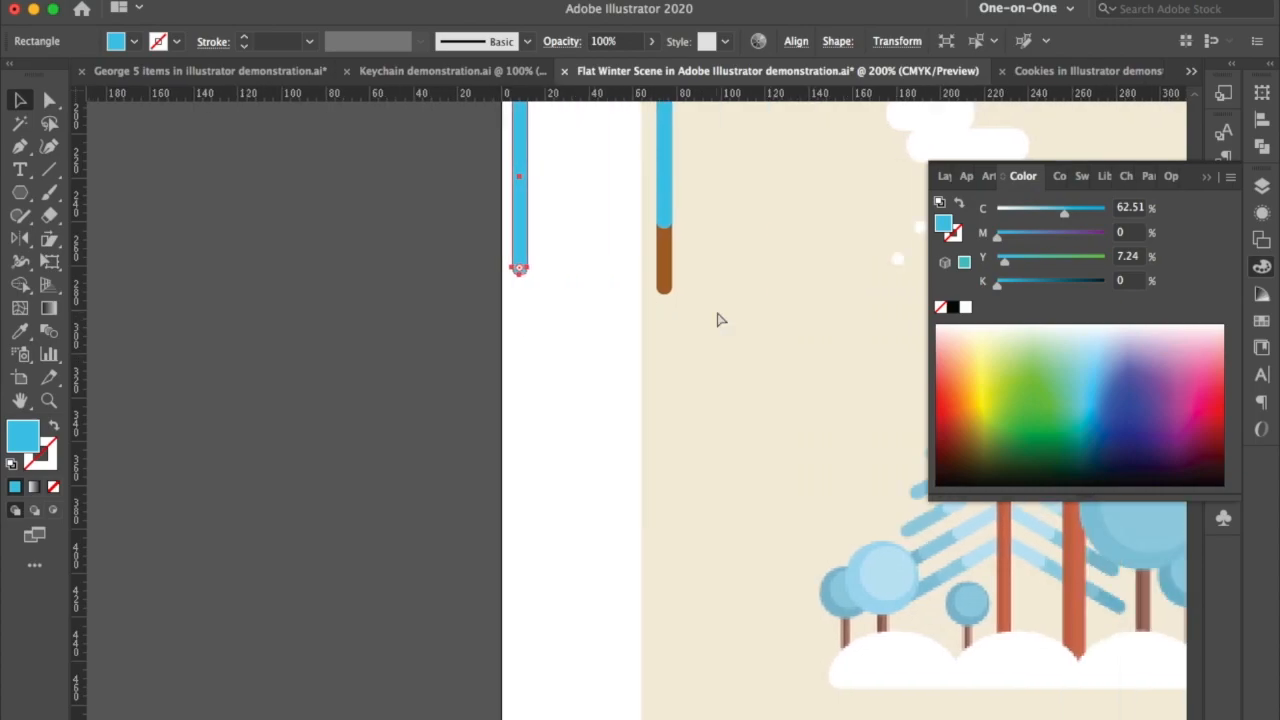
scroll(716, 319, up, 4)
key(super)
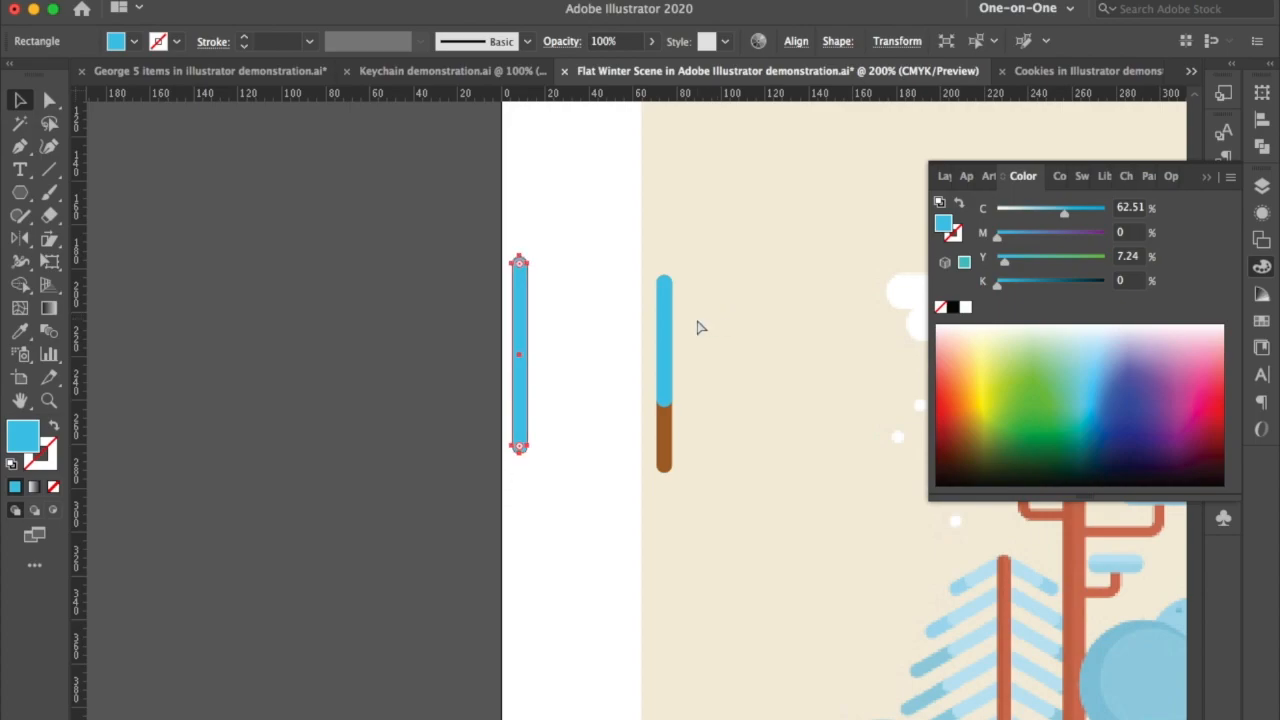
click(599, 333)
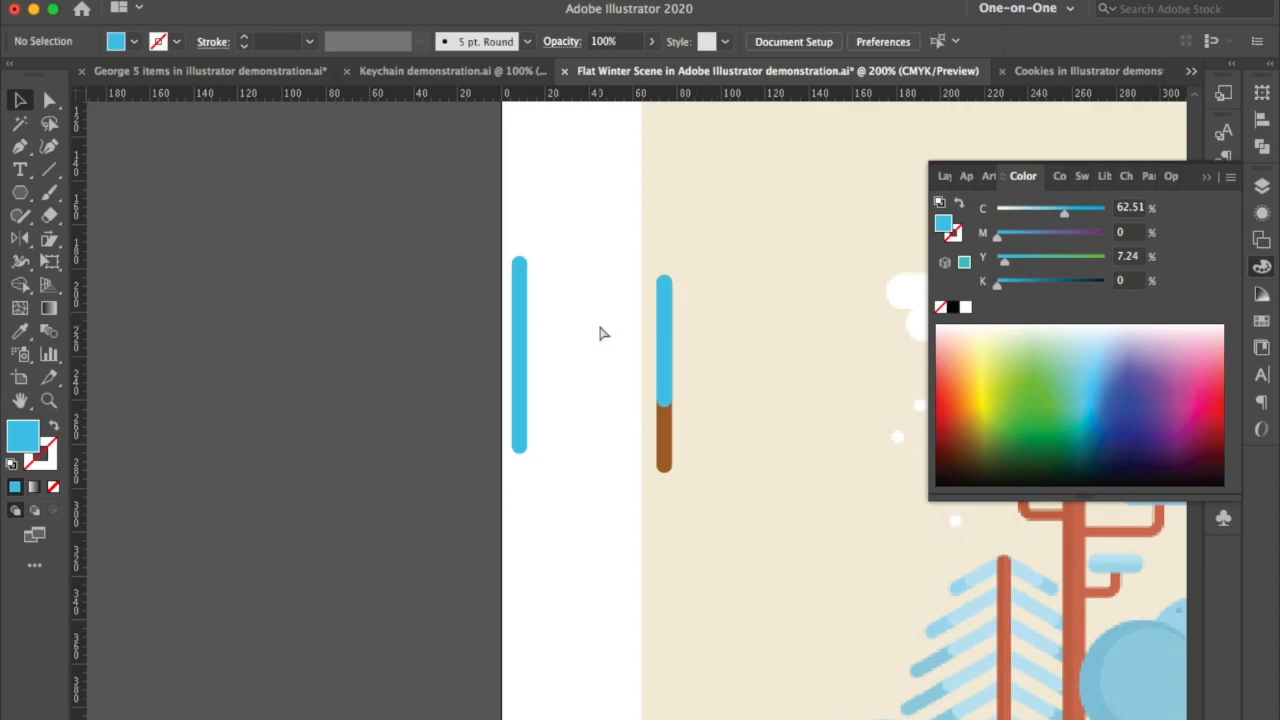
key(super+z)
key(super+z)
key(super+z)
key(super+z)
key(super+z)
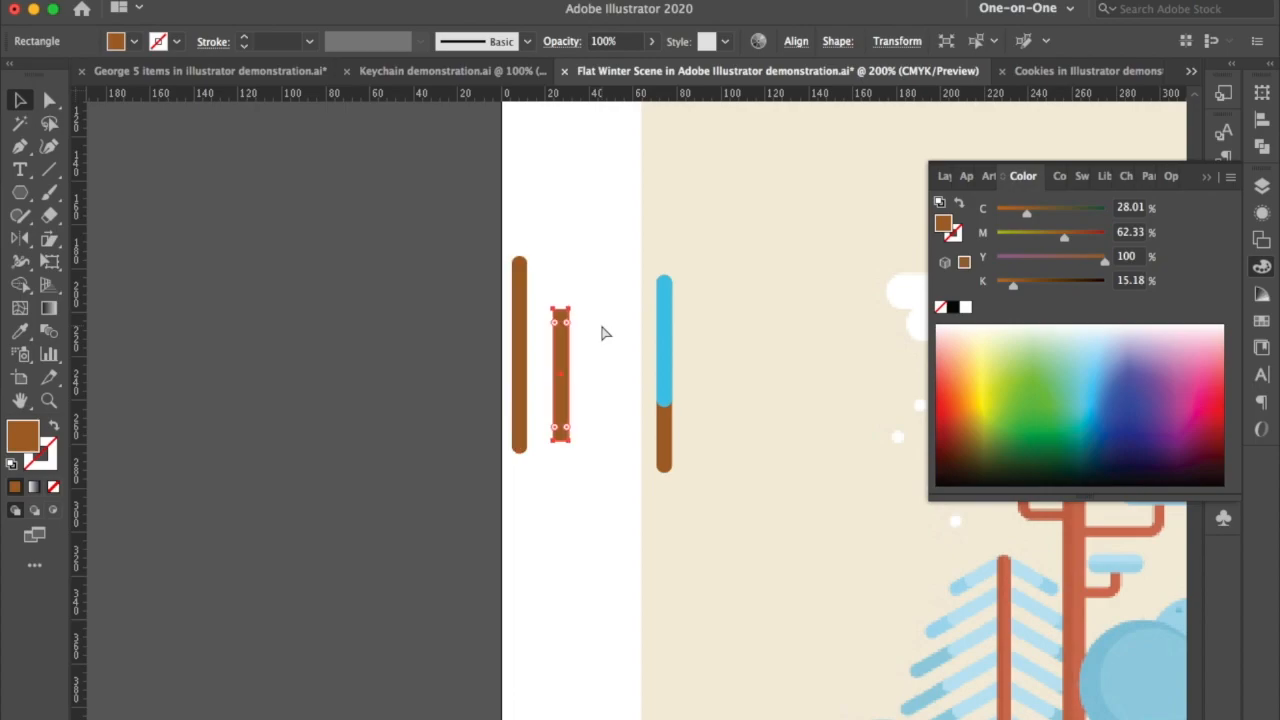
Step: Redo the edits that round the short bar, recolor it teal and duplicate it twice to the right
key(super+shift+z)
key(super+shift+z)
key(super+shift+z)
key(super+shift+z)
key(super+shift+z)
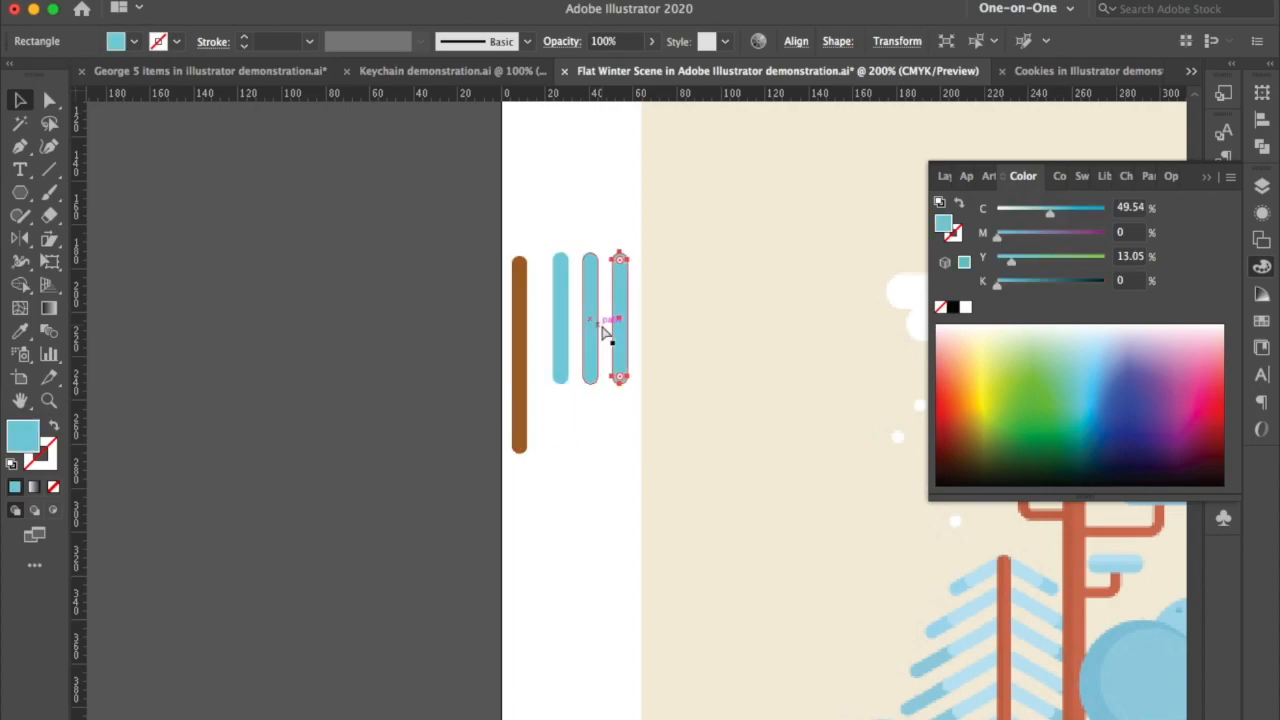
Step: Redo the fourth teal bar, the stepped lengthening of the bars and the lighter upper section on the first one
key(super+shift+z)
key(super+shift+z)
key(super+shift+z)
key(super+shift+z)
key(super+shift+z)
key(super+shift+z)
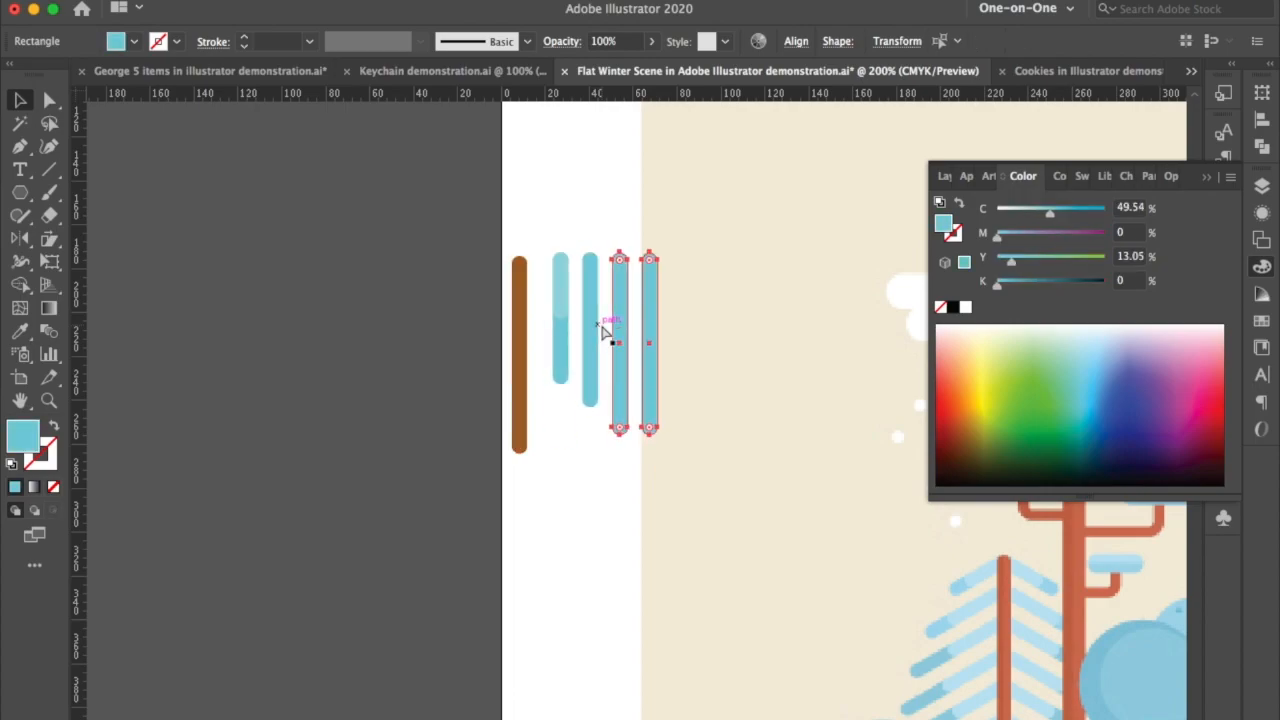
Step: Redo the lengthening of the fourth teal bar and the darker teal section on the second bar
key(super+shift+z)
key(super+shift+z)
key(super+shift+z)
key(super+shift+z)
key(super+shift+z)
key(super+shift+z)
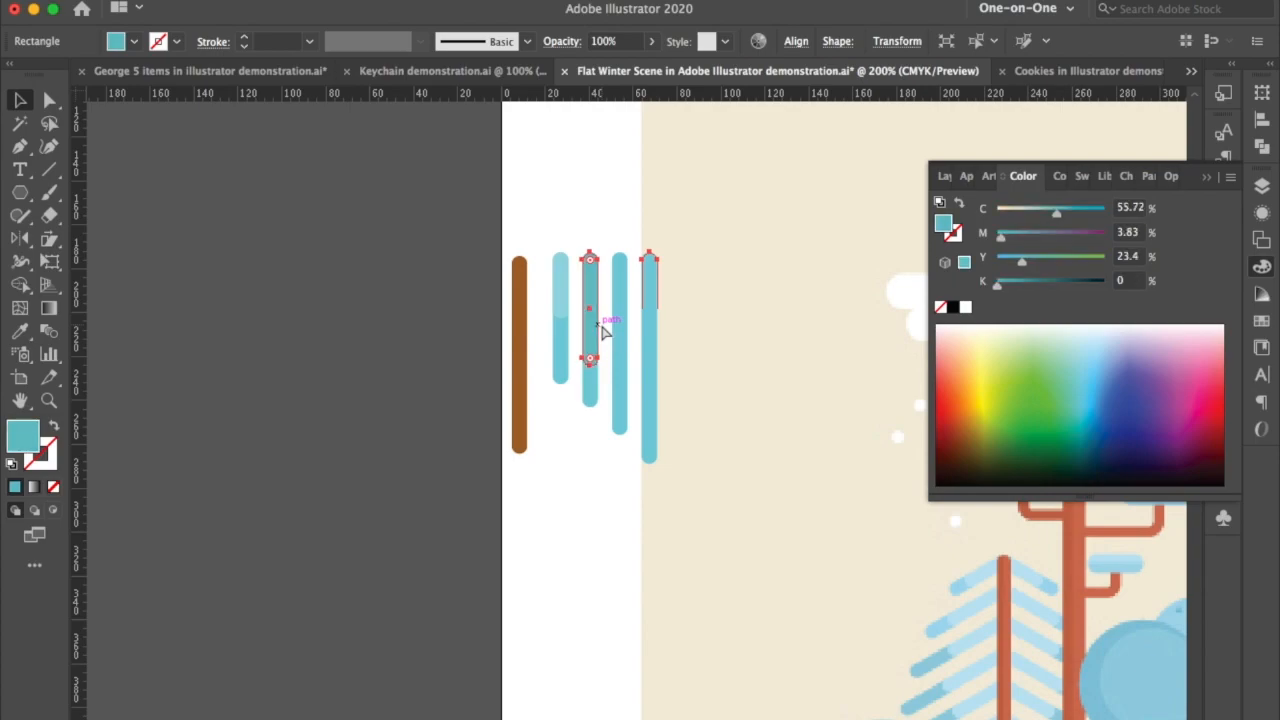
Step: Redo the pale teal upper sections on the third and fourth bars
key(super+shift+z)
key(super+shift+z)
key(super+shift+z)
key(super+shift+z)
key(super+shift+z)
key(super+shift+z)
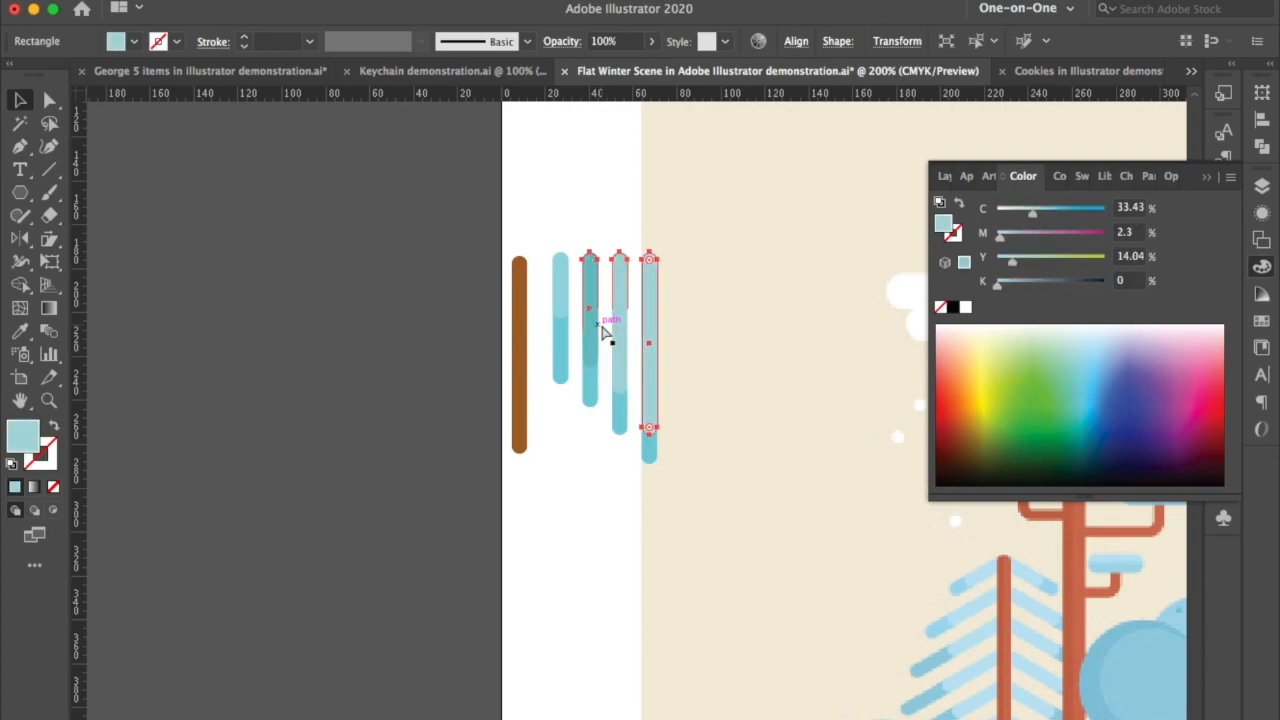
Step: Redo the grouping and copying of the four two-tone bars and the rotation of one set to horizontal
key(super+shift+z)
key(super+shift+z)
key(super+shift+z)
key(super+shift+z)
key(super+shift+z)
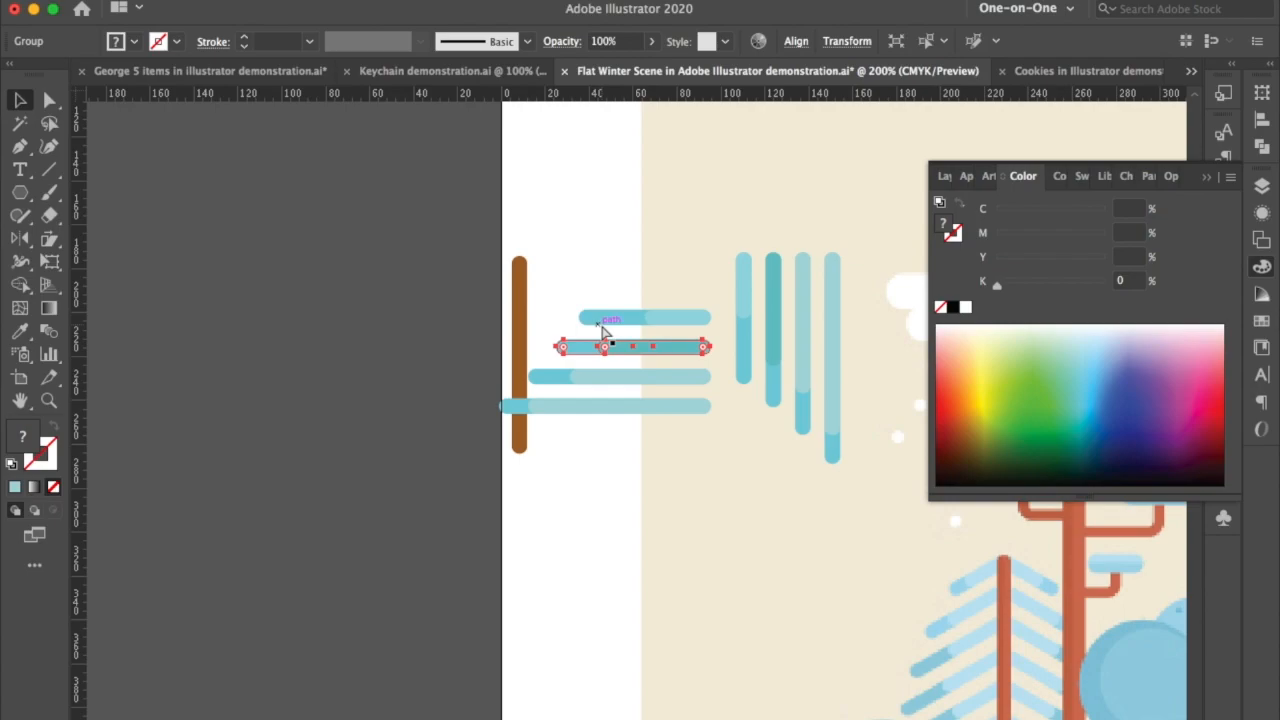
Step: Redo the tilting of the four branches and their placement against the left side of the brown trunk
key(super+shift+z)
key(super+shift+z)
key(super+shift+z)
key(super+shift+z)
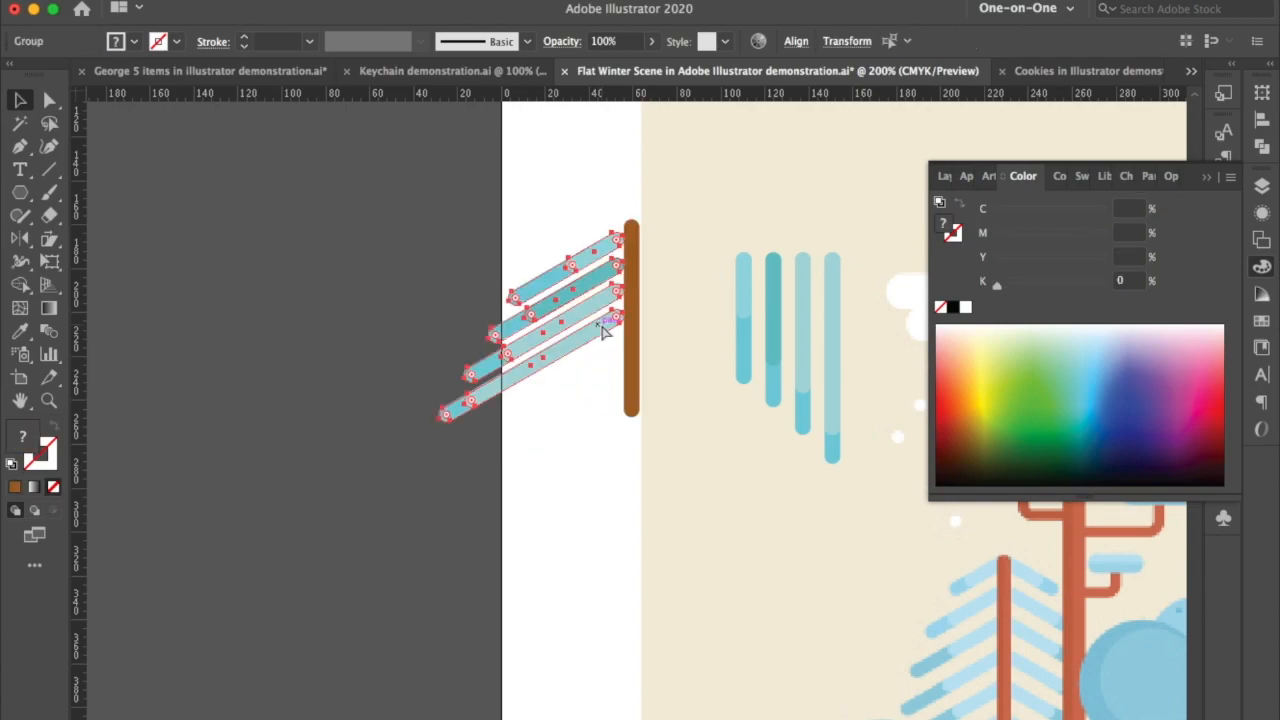
Step: Redo the duplicated lower branches, their mirrored copies on the right side and the longer brown trunk in front
key(super+shift+z)
key(super+shift+z)
key(super+shift+z)
key(super+shift+z)
key(super+shift+z)
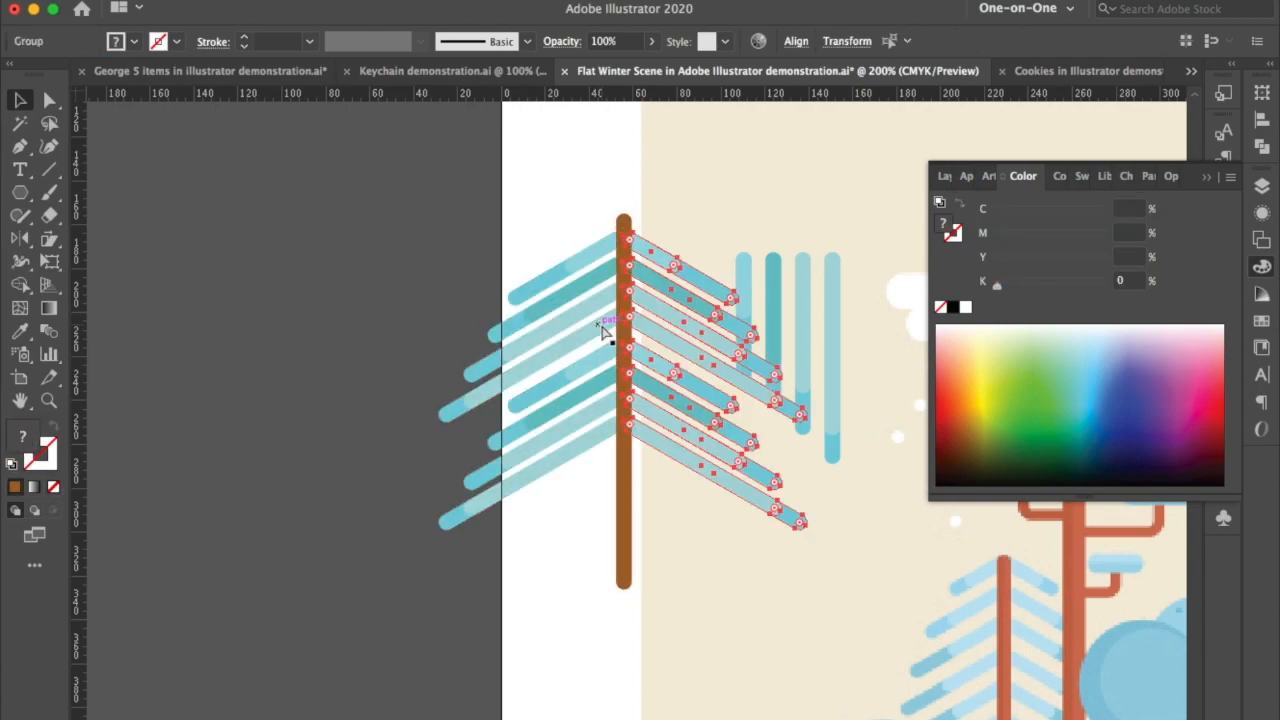
key(super+shift+z)
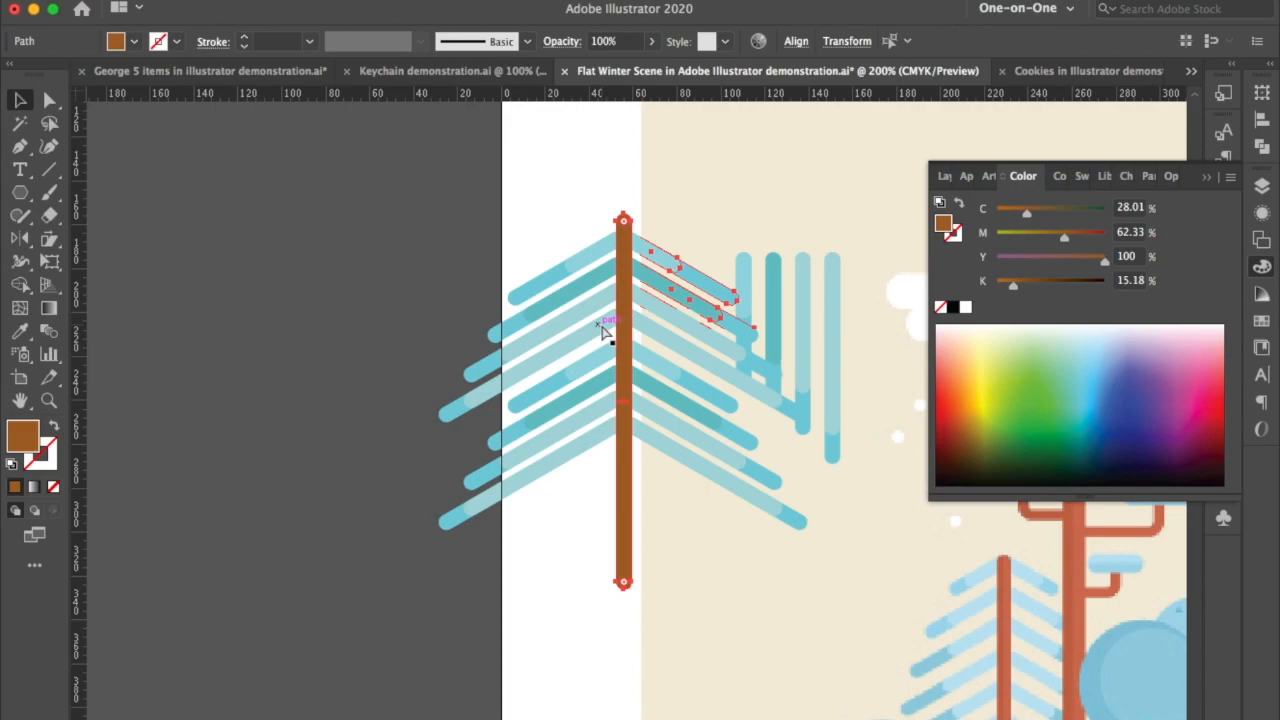
Step: Redo the dark brown shading on the left half of the fir tree's trunk
key(super+shift+z)
key(super+shift+z)
key(super+shift+z)
key(super+shift+z)
key(super+shift+z)
key(super+shift+z)
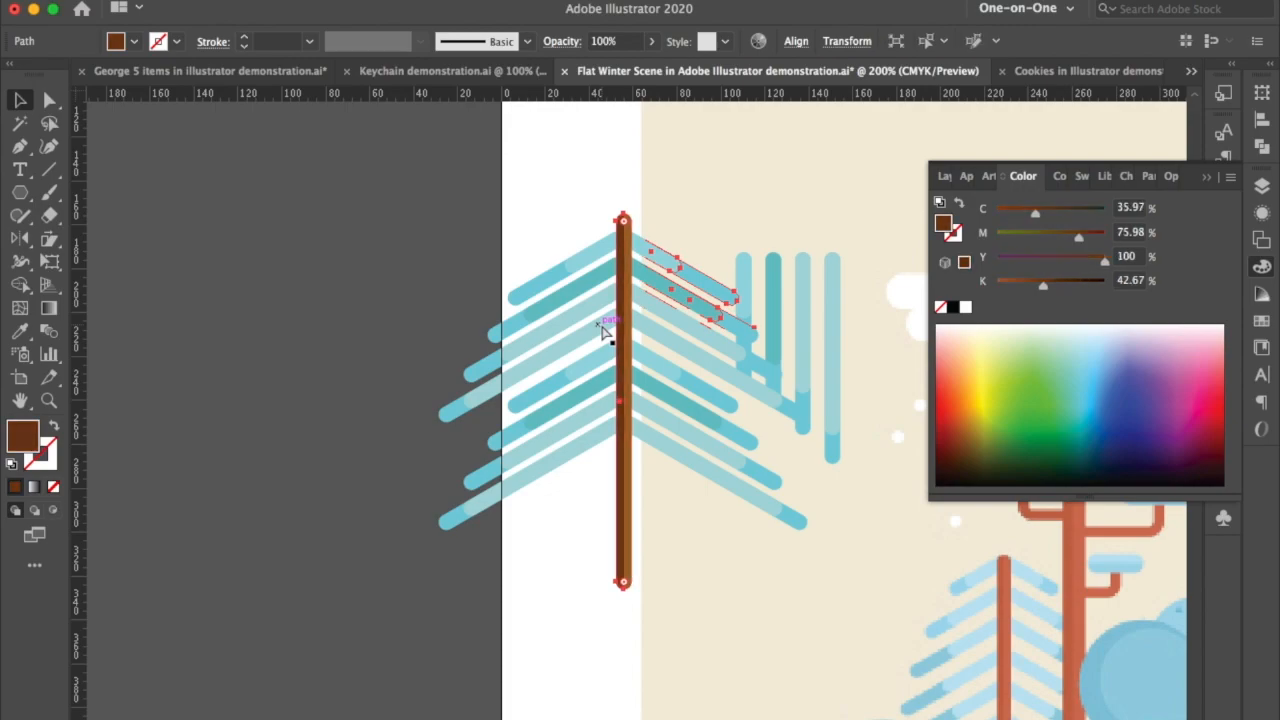
Step: Redo the dark brown rectangle below the fir tree that forms the trunk of a second tree
key(super+shift+z)
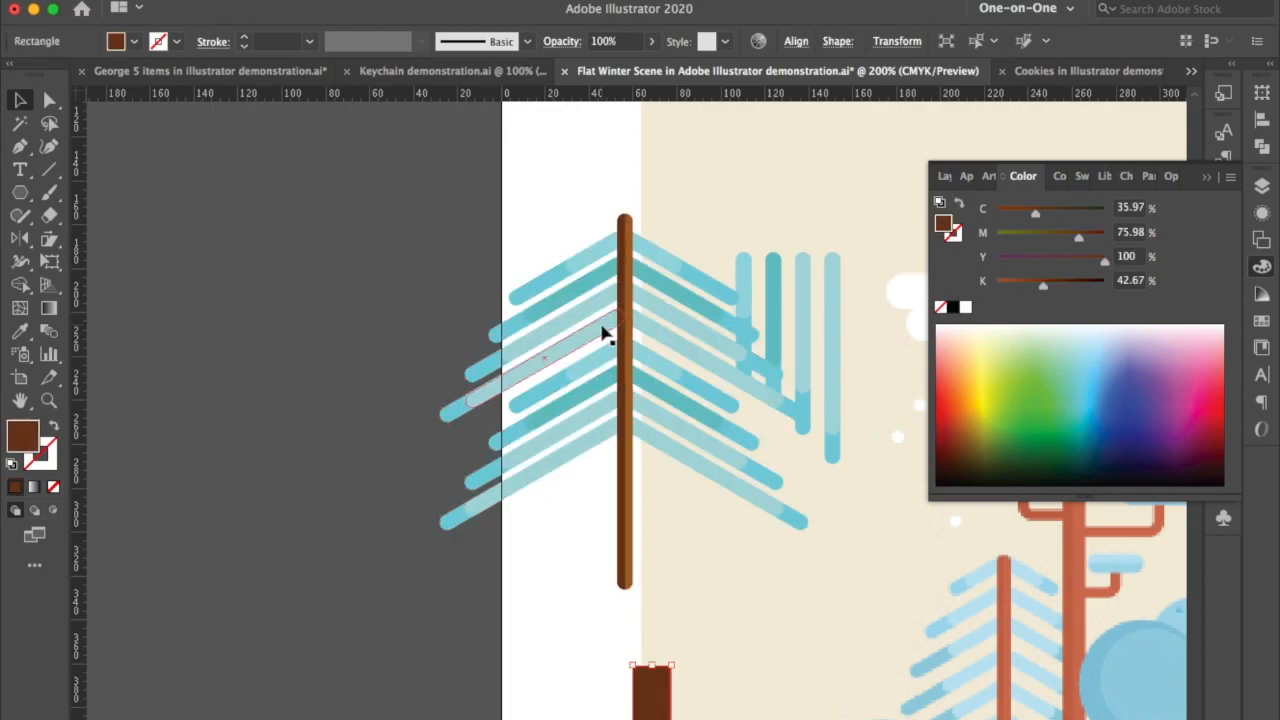
scroll(603, 333, down, 5)
key(super+shift+z)
key(super+shift+z)
key(super+shift+z)
key(super+shift+z)
key(super+shift+z)
key(super+shift+z)
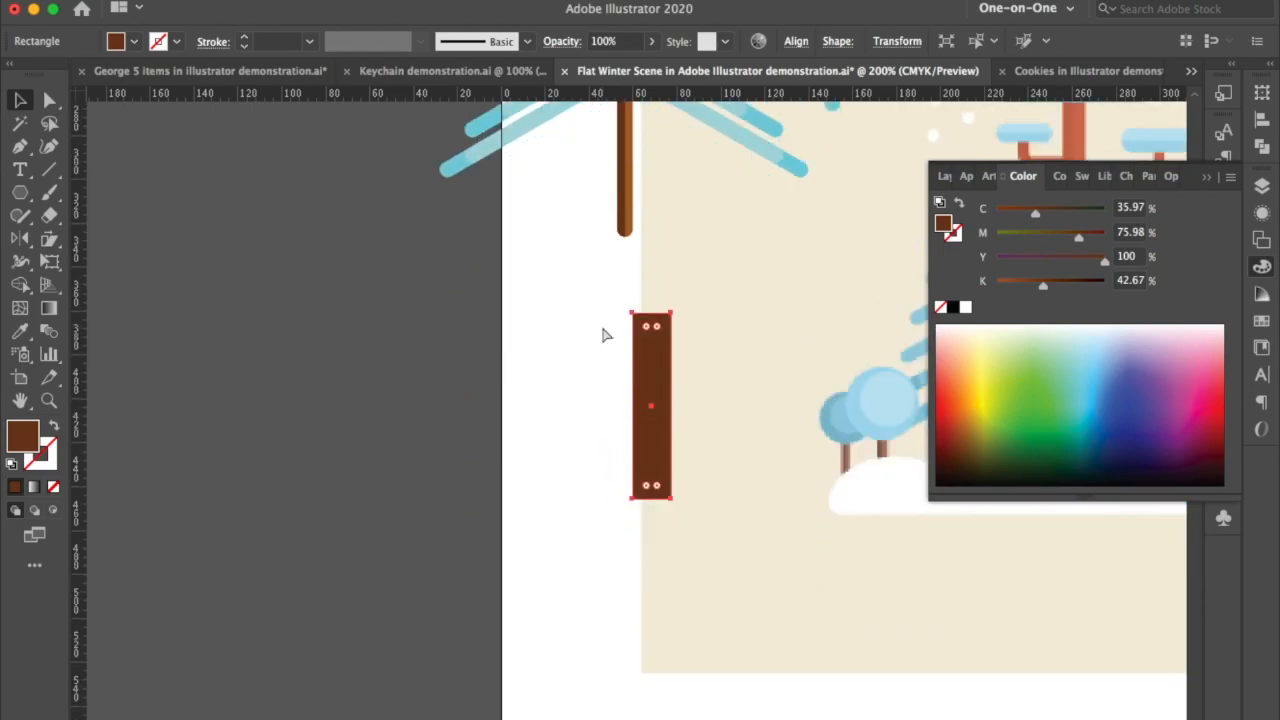
Step: Redo the light brown left half of the second trunk and the wide rounded rectangle on top of it
key(super+shift+z)
key(super+shift+z)
key(super+shift+z)
key(super+shift+z)
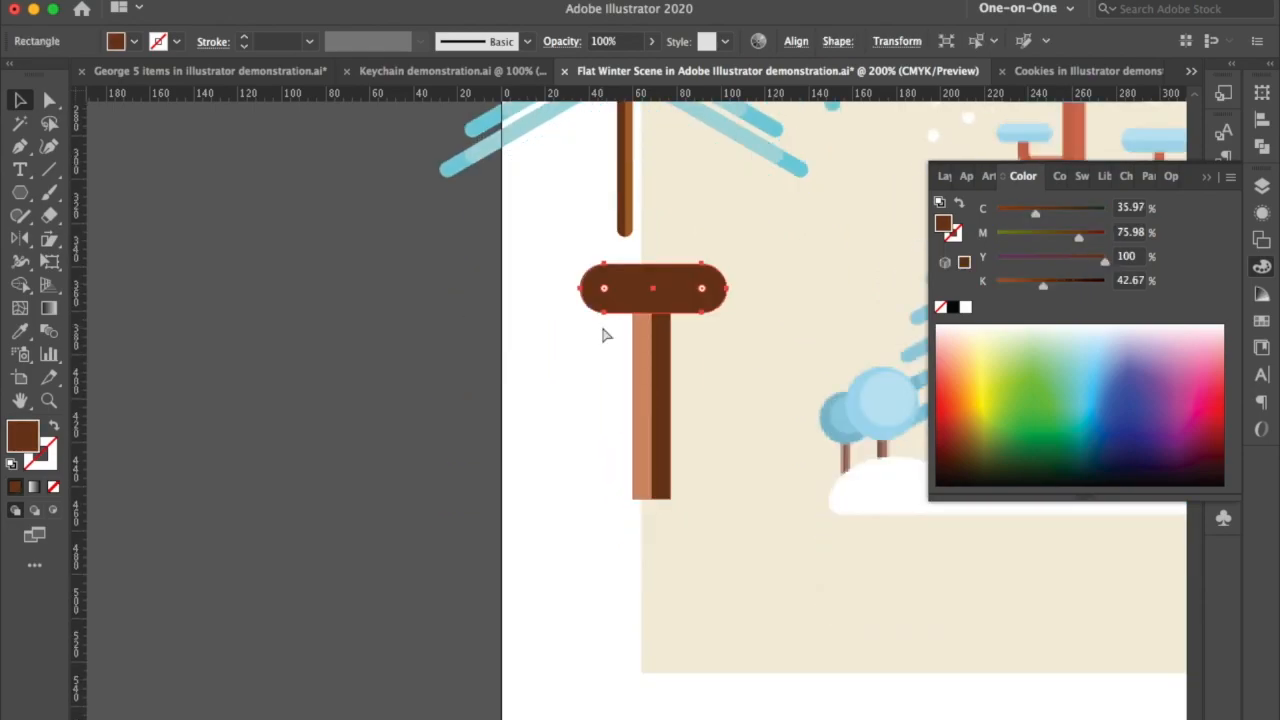
Step: Redo the smaller rounded tier on the crown, the pale blue fill and the stronger blue of the large tier
key(super+shift+z)
key(super+shift+z)
key(super+shift+z)
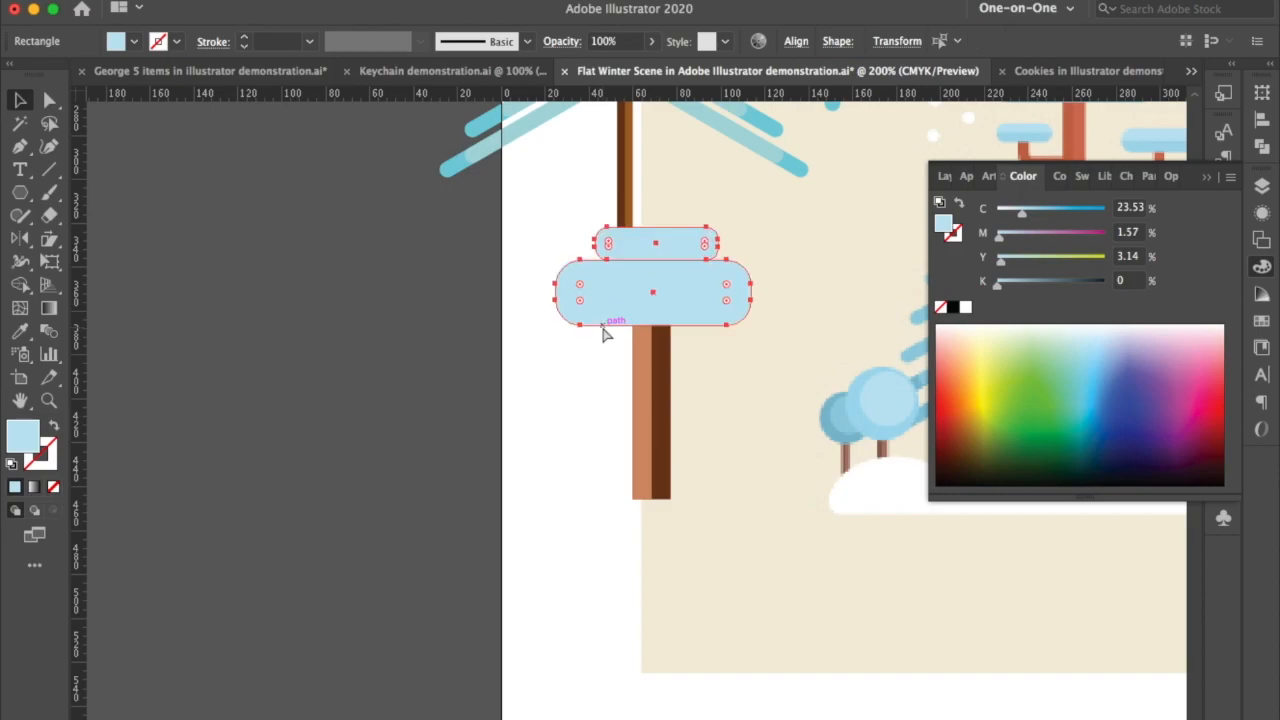
key(super+shift+z)
key(super+shift+z)
key(super+shift+z)
key(super+shift+z)
key(super+shift+z)
key(super+shift+z)
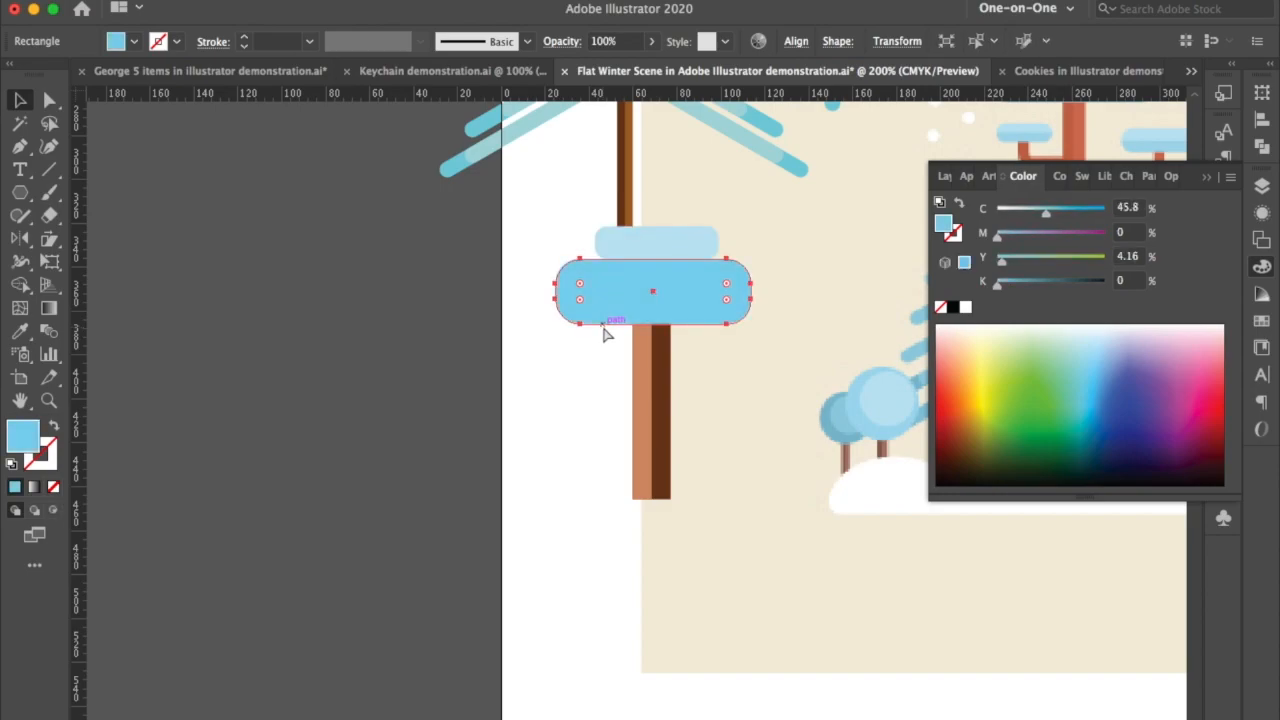
Step: Redo the narrower trunk, the paler upper tier with shaded lower half and the horizontal split of the large tier
key(super+shift+z)
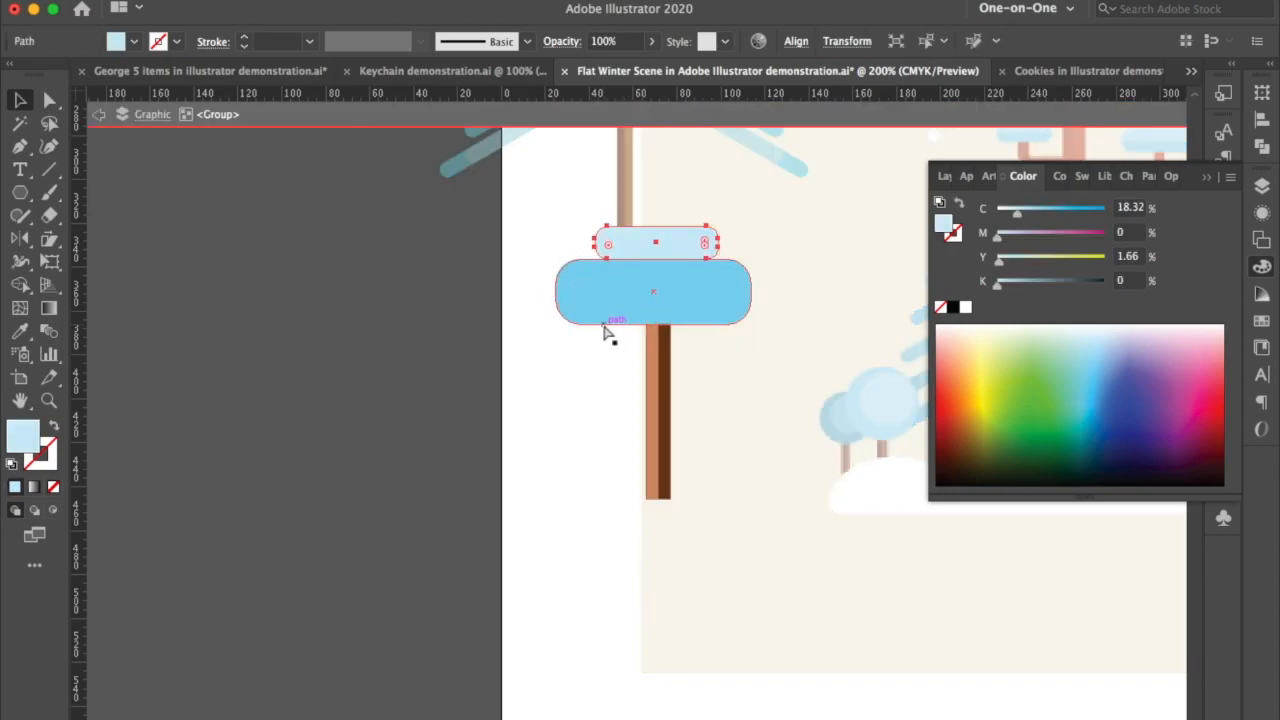
key(super+shift+z)
key(super+shift+z)
key(super+shift+z)
key(super+shift+z)
key(super+shift+z)
key(super+shift+z)
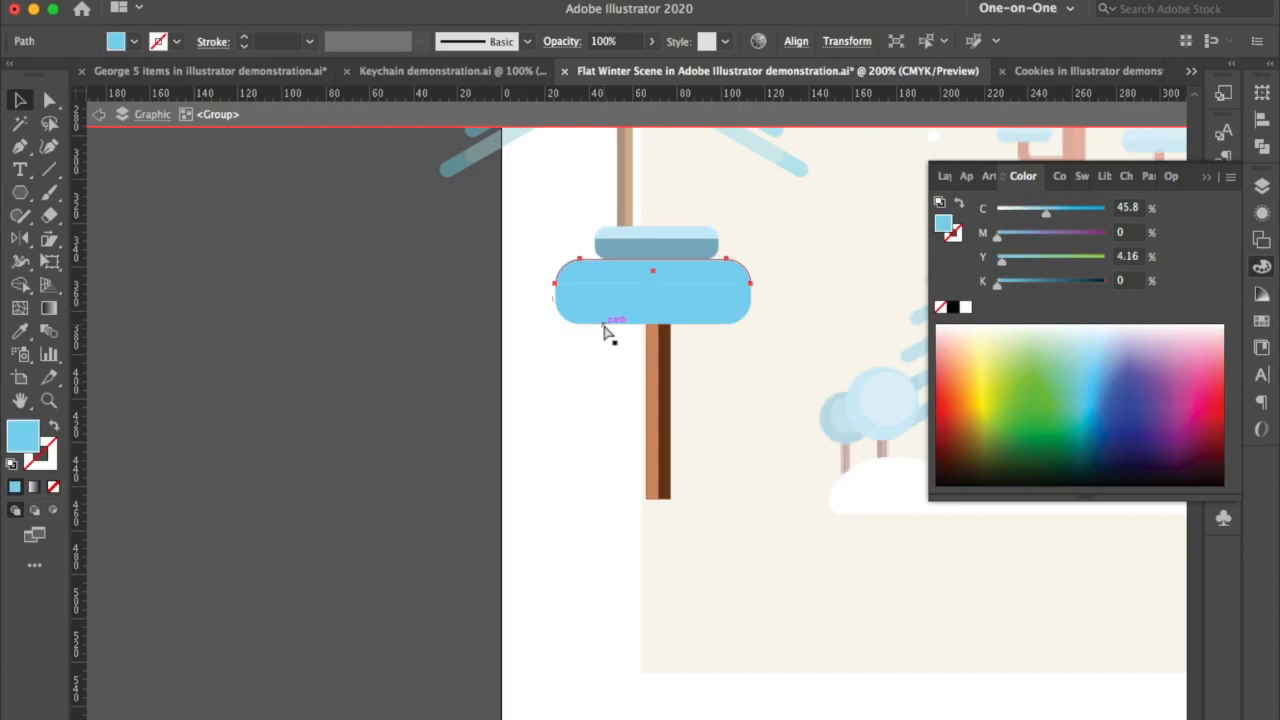
Step: Redo the grey-blue lower half of the large tier and the tree copy placed left of the artboard
key(super+shift+z)
key(super+shift+z)
key(super+shift+z)
key(super+shift+z)
key(super+shift+z)
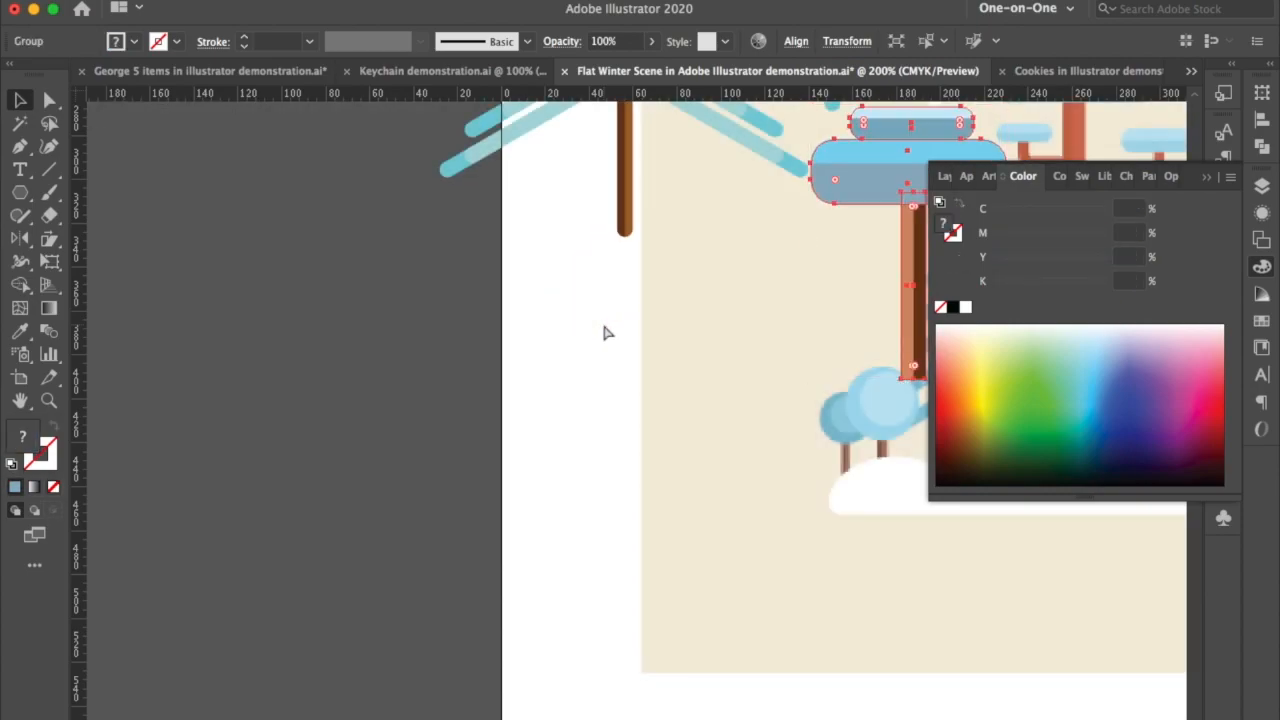
key(super+shift+z)
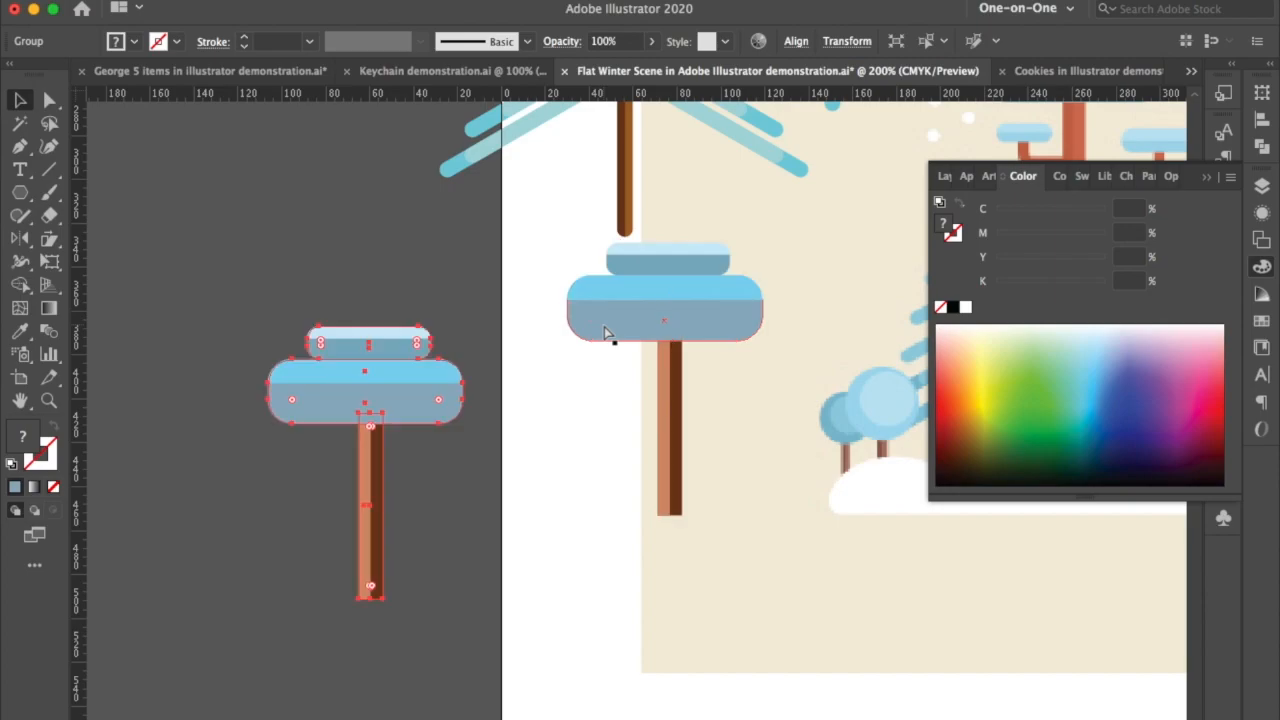
Step: Redo the longer trunk and the smaller crown copies on curved brown branches at both sides of it
key(super+shift+z)
key(super+shift+z)
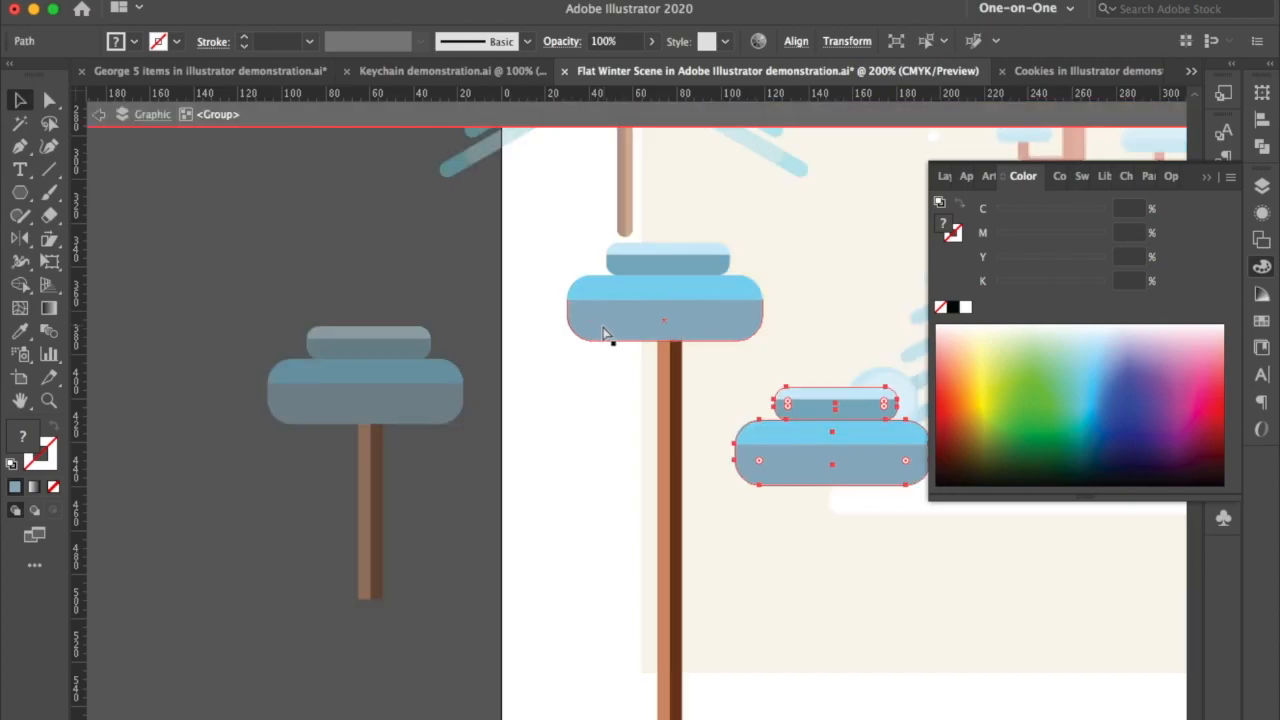
key(super+shift+z)
key(super+shift+z)
key(super+shift+z)
key(super+shift+z)
key(super+shift+z)
key(super+shift+z)
key(super+shift+z)
key(super+shift+z)
key(super+shift+z)
key(super+shift+z)
key(super+shift+z)
key(super+shift+z)
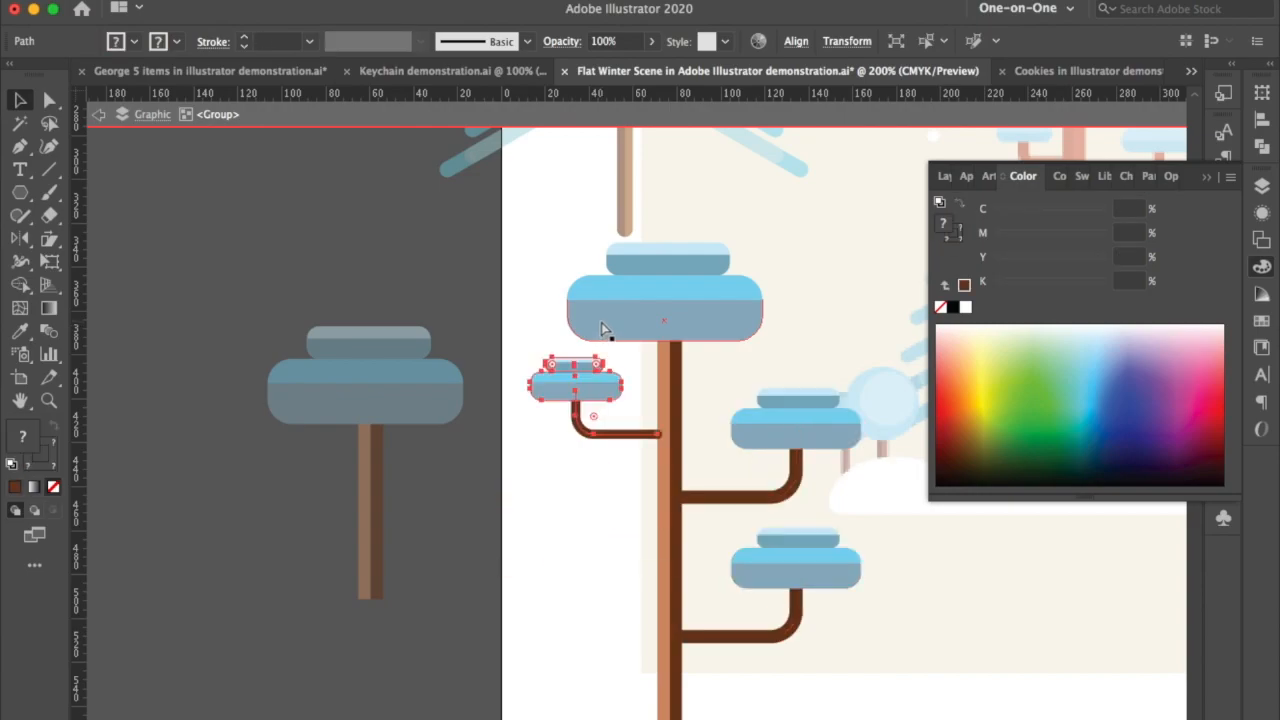
Step: Redo the light brown left branch, the smaller lower-right branch and the move of the finished tree onto the beige background
key(super+shift+z)
key(super+shift+z)
key(super+shift+z)
key(super+shift+z)
key(super+shift+z)
key(super+shift+z)
key(super+shift+z)
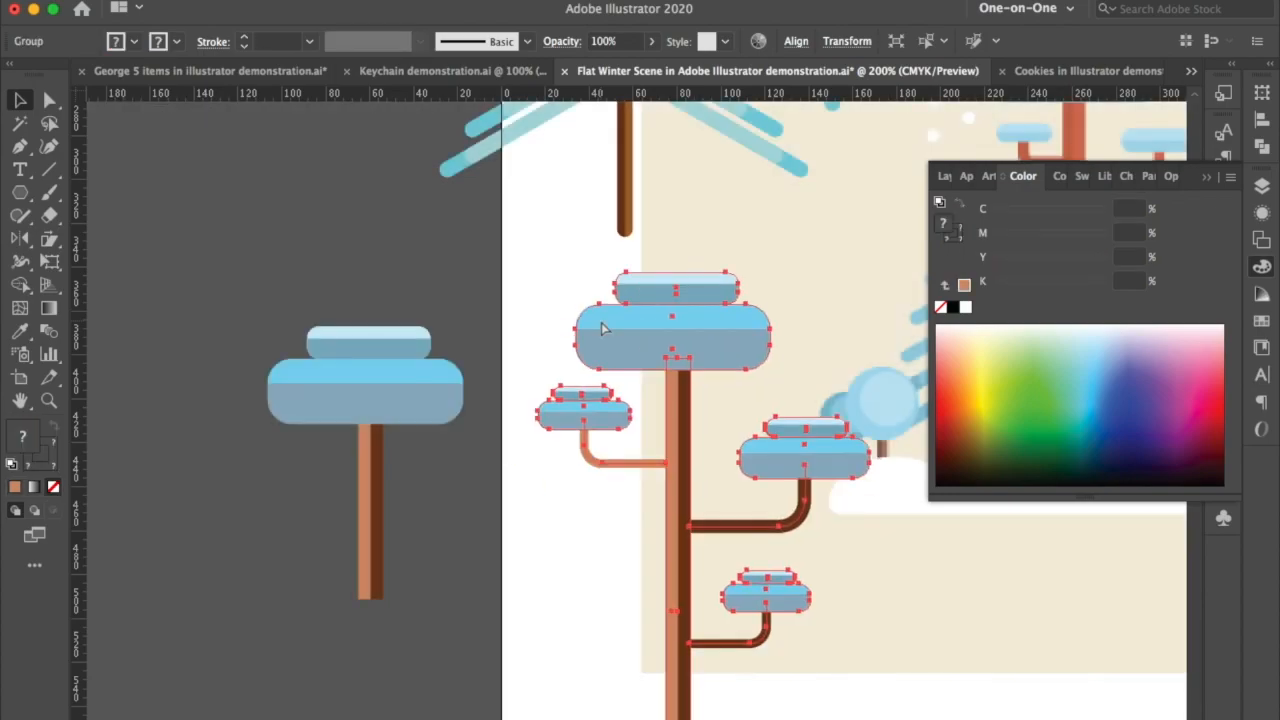
key(super+shift+z)
key(super+shift+z)
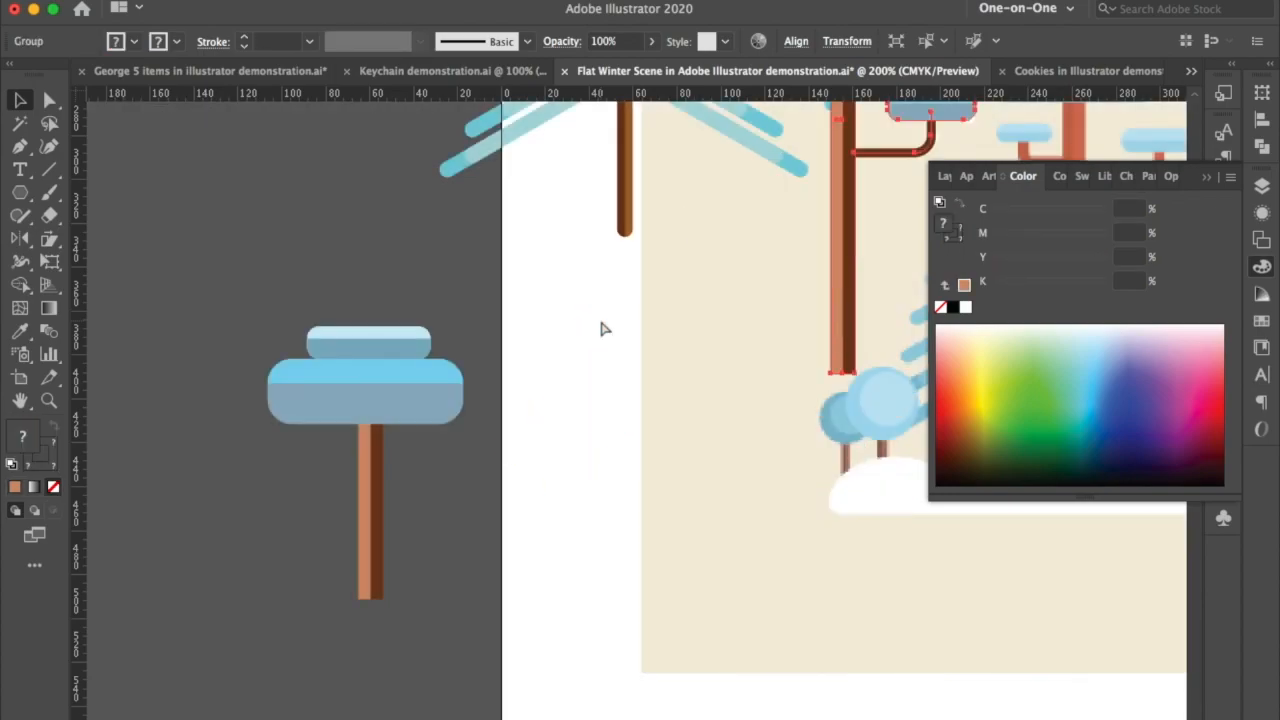
Step: Redo the grey-blue circular crown on the copied trunk and the smaller blue circle inside its right side
key(super+shift+z)
key(super+shift+z)
key(super+shift+z)
key(super+shift+z)
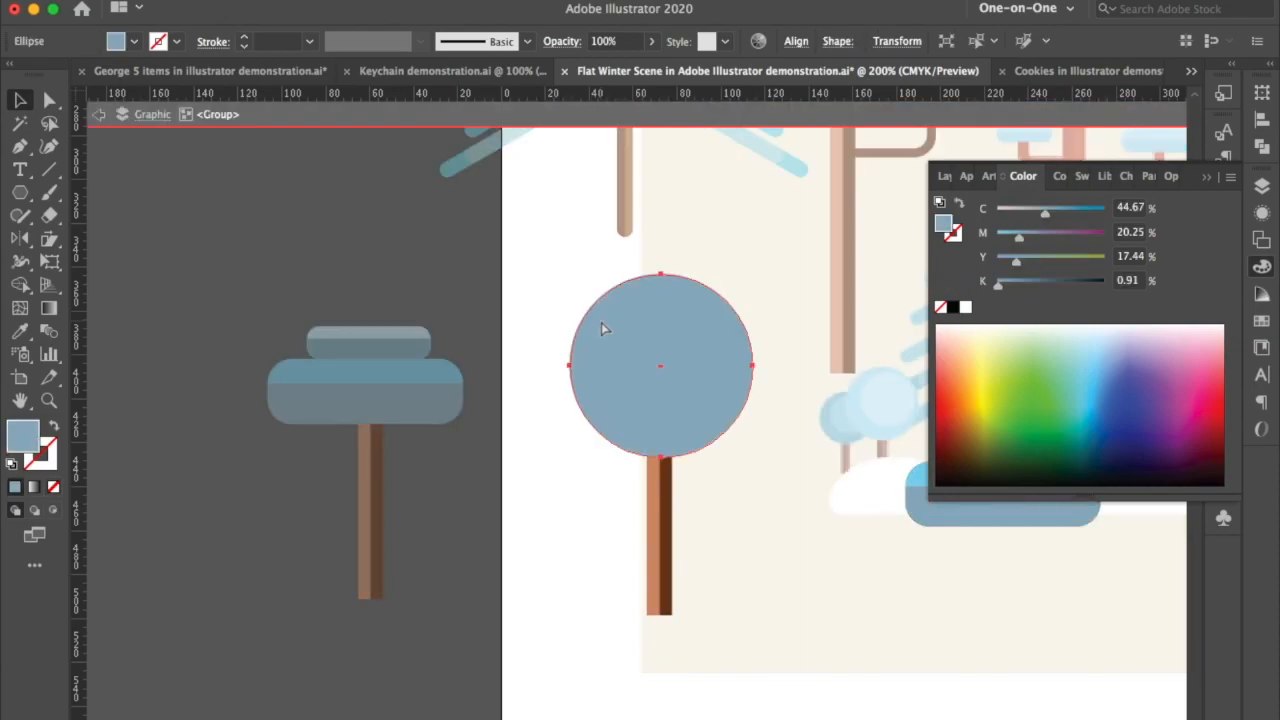
key(super+shift+z)
key(super+shift+z)
key(super+shift+z)
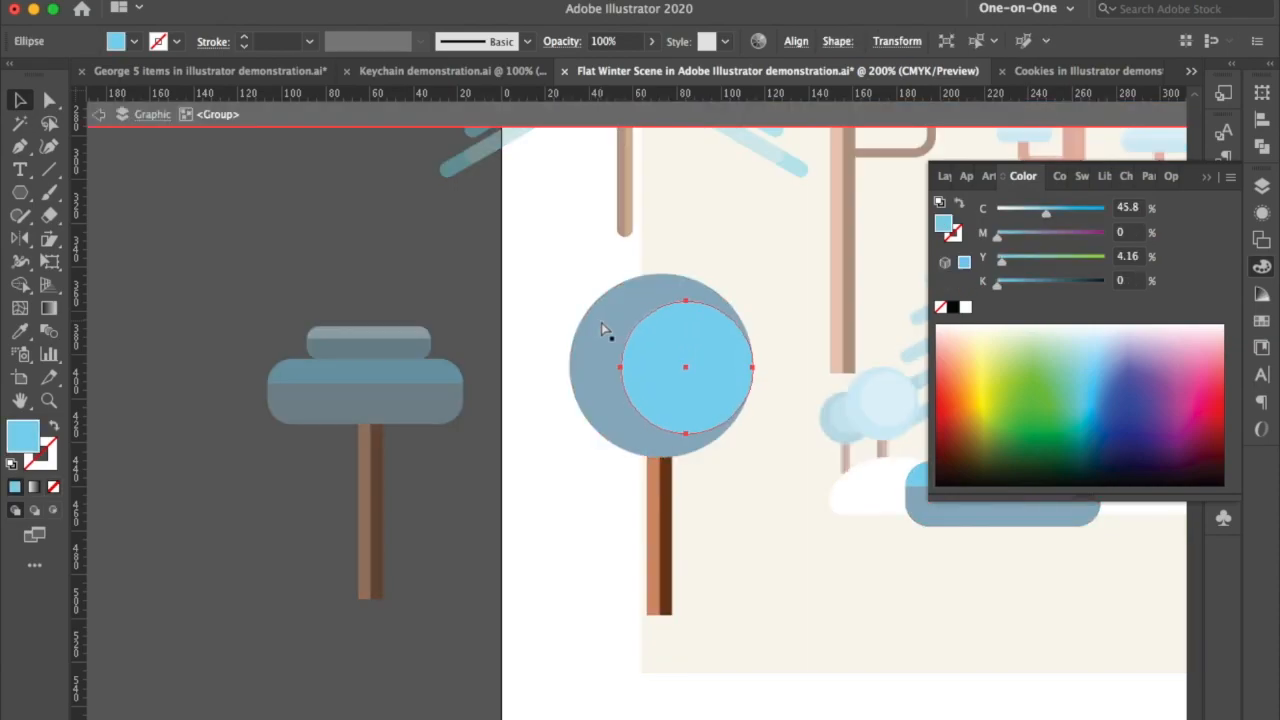
Step: Redo the moved round tree, the three-tier rounded crown with a darker left half and the thin strip below it
key(super+shift+z)
key(super+shift+z)
key(super+shift+z)
key(super+shift+z)
key(super+shift+z)
key(super+shift+z)
scroll(595, 325, down, 5)
key(super+shift+z)
key(super+shift+z)
key(super+shift+z)
key(super+shift+z)
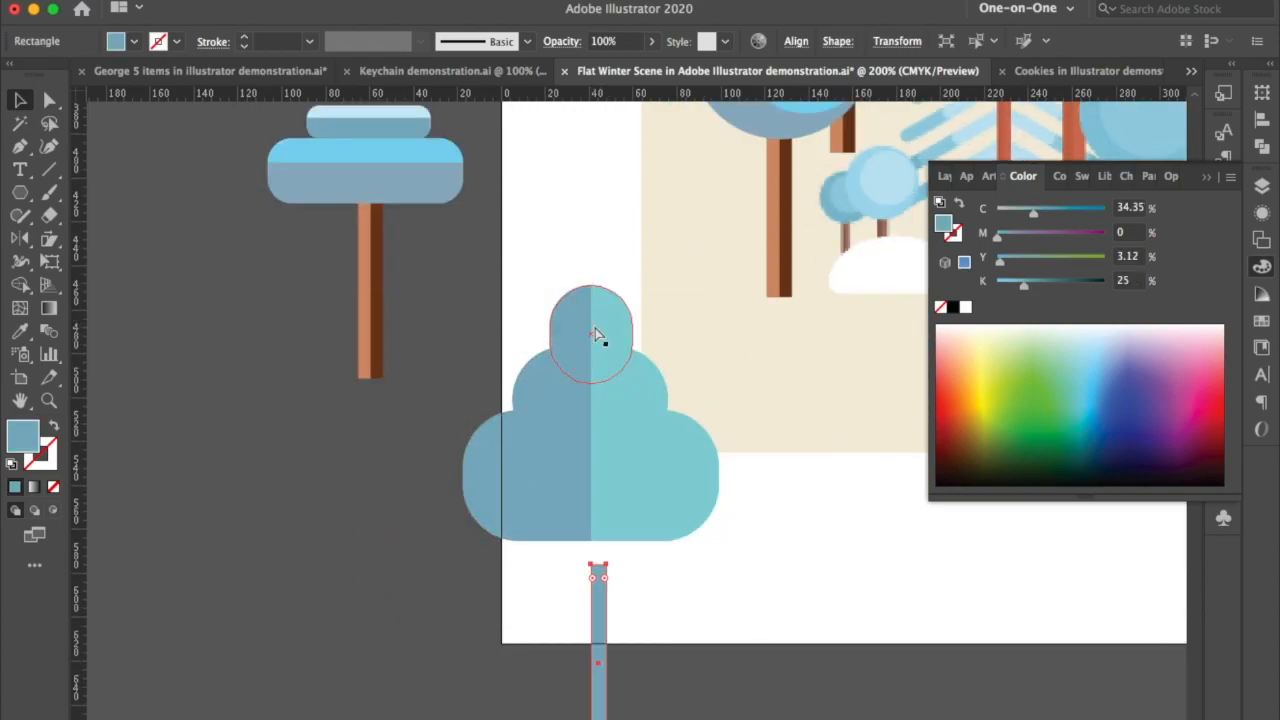
Step: Redo the rounded light brown trunk at the base of the three-tier tree
key(super+shift+z)
scroll(598, 334, down, 2)
key(super+shift+z)
key(super+shift+z)
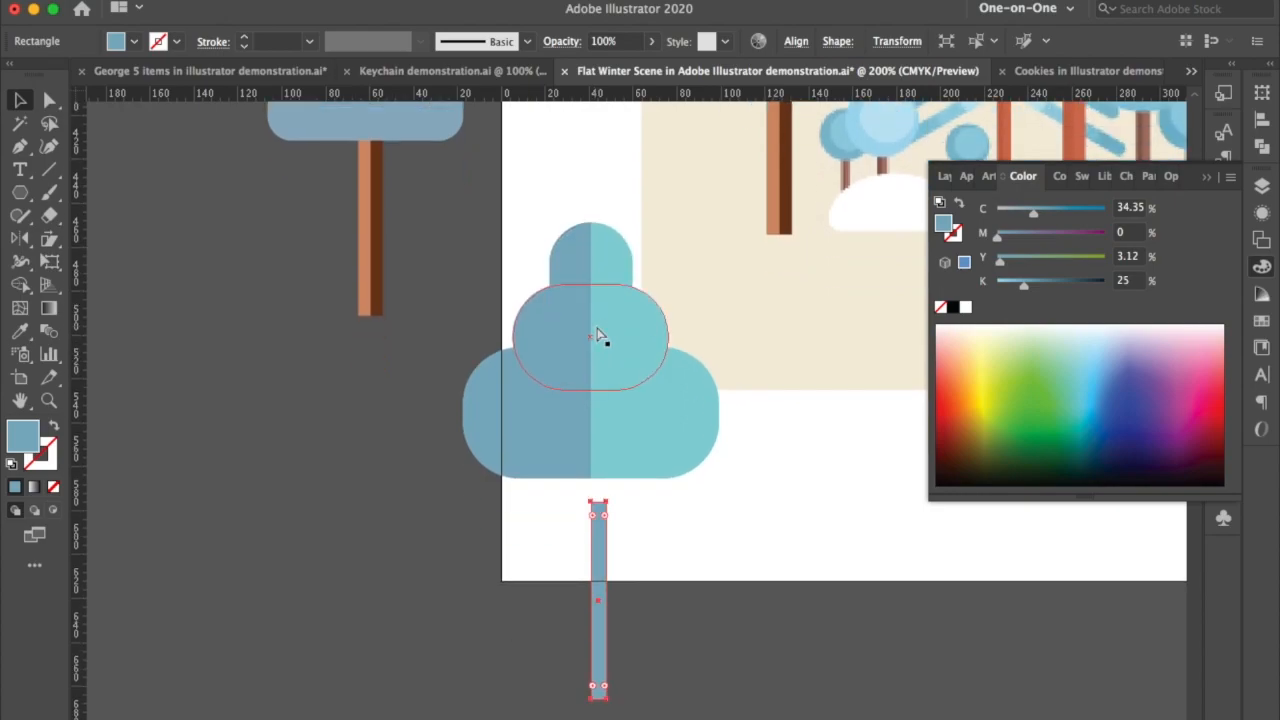
key(super+shift+z)
key(super+shift+z)
key(super+shift+z)
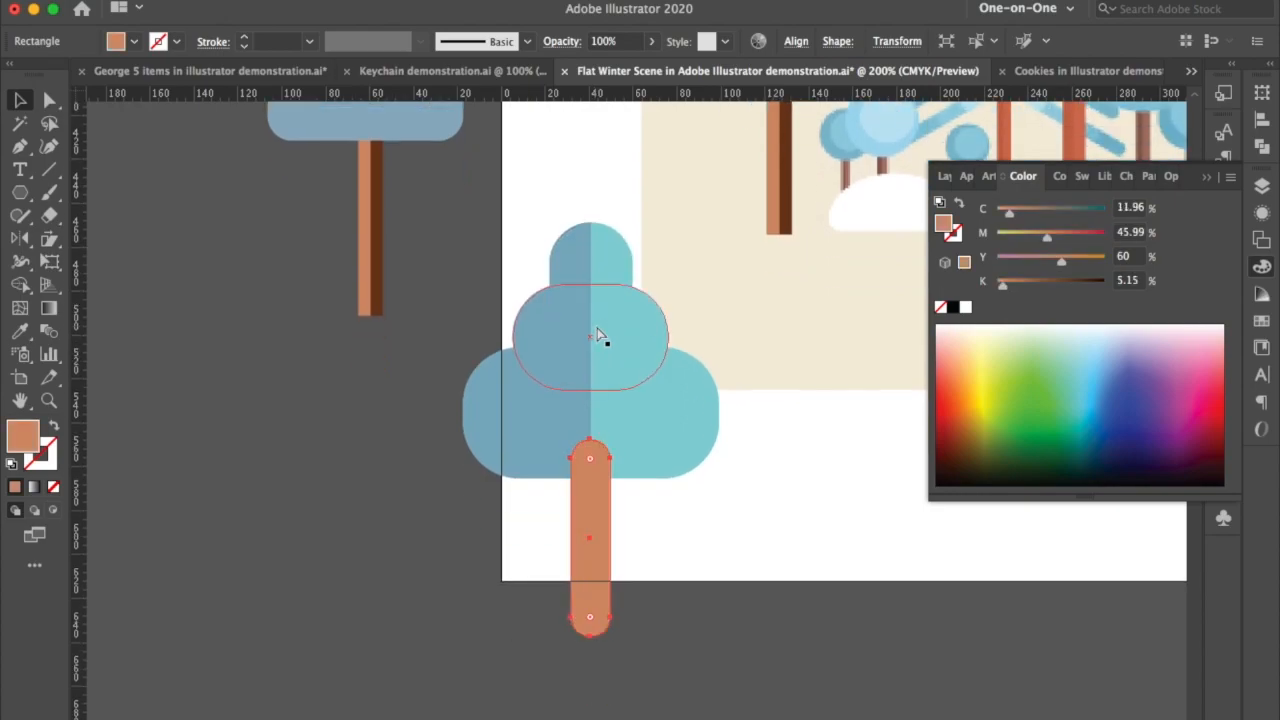
Step: Redo the dark brown left half of the three-tier tree's trunk
key(super+shift+z)
key(super+shift+z)
key(super+shift+z)
key(super+shift+z)
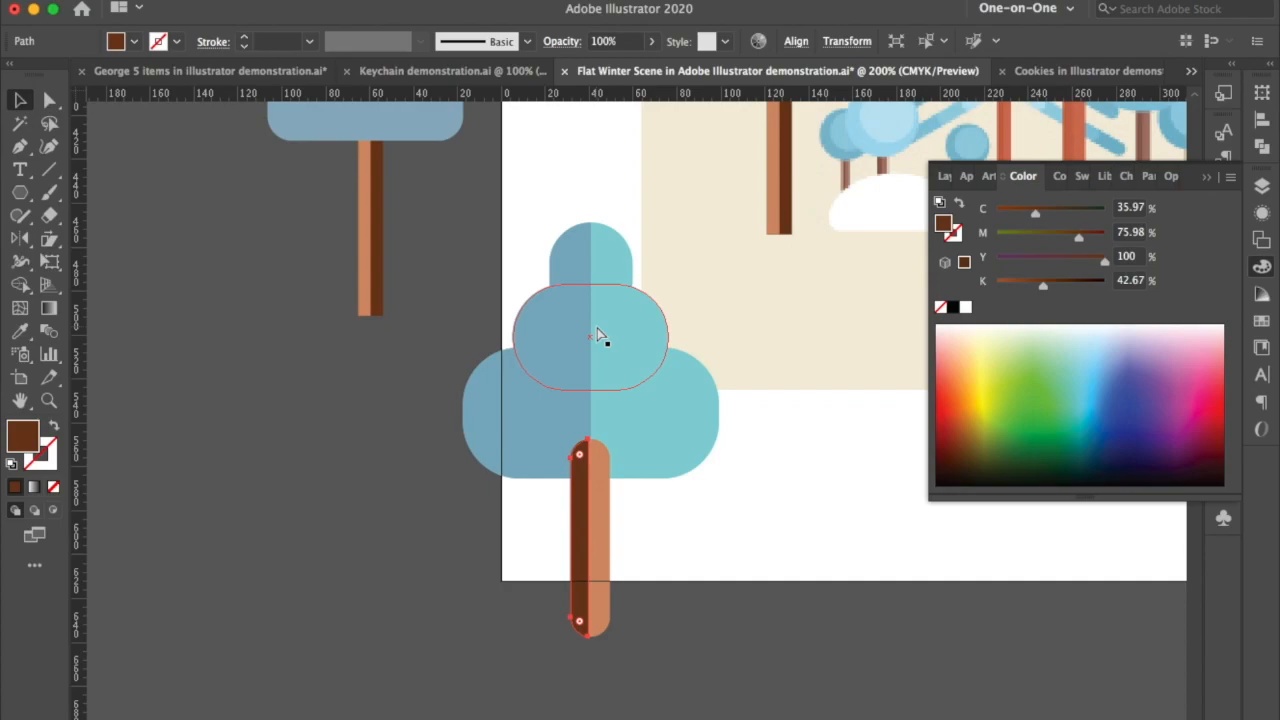
Step: Redo the small dark brown triangle near the top of the three-tier tree's trunk
key(super+shift+z)
key(super+shift+z)
key(super+shift+z)
key(super+shift+z)
key(super+shift+z)
key(super+shift+z)
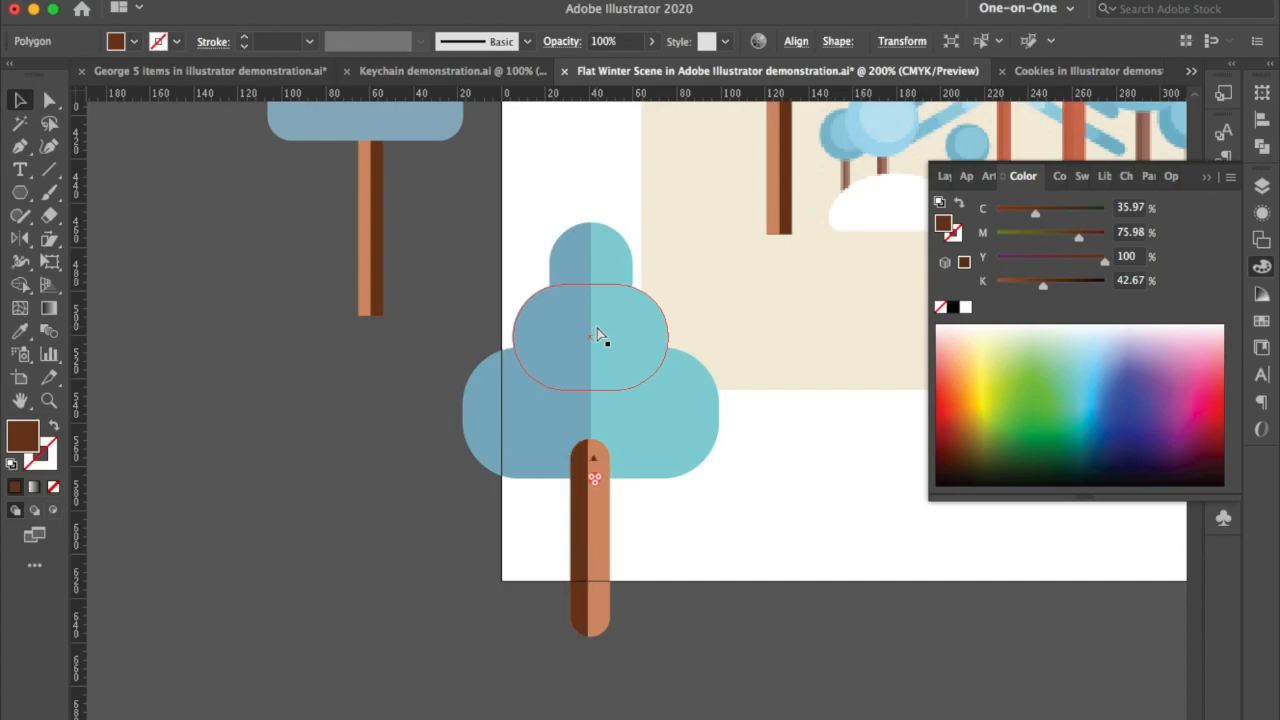
Step: Redo the column of small dark brown triangles down the light half of the three-tier tree's trunk
key(super+shift+z)
key(super+shift+z)
key(super+shift+z)
scroll(599, 341, down, 1)
scroll(600, 341, down, 1)
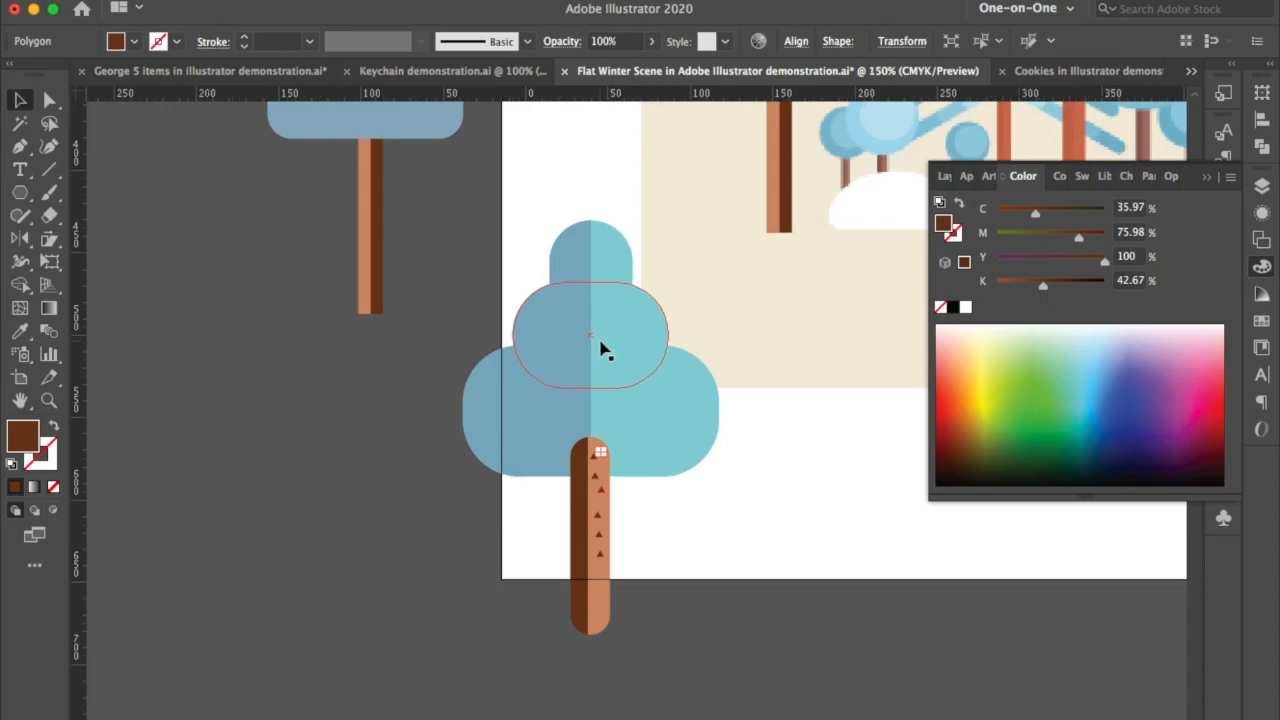
scroll(600, 348, down, 2)
scroll(601, 348, up, 5)
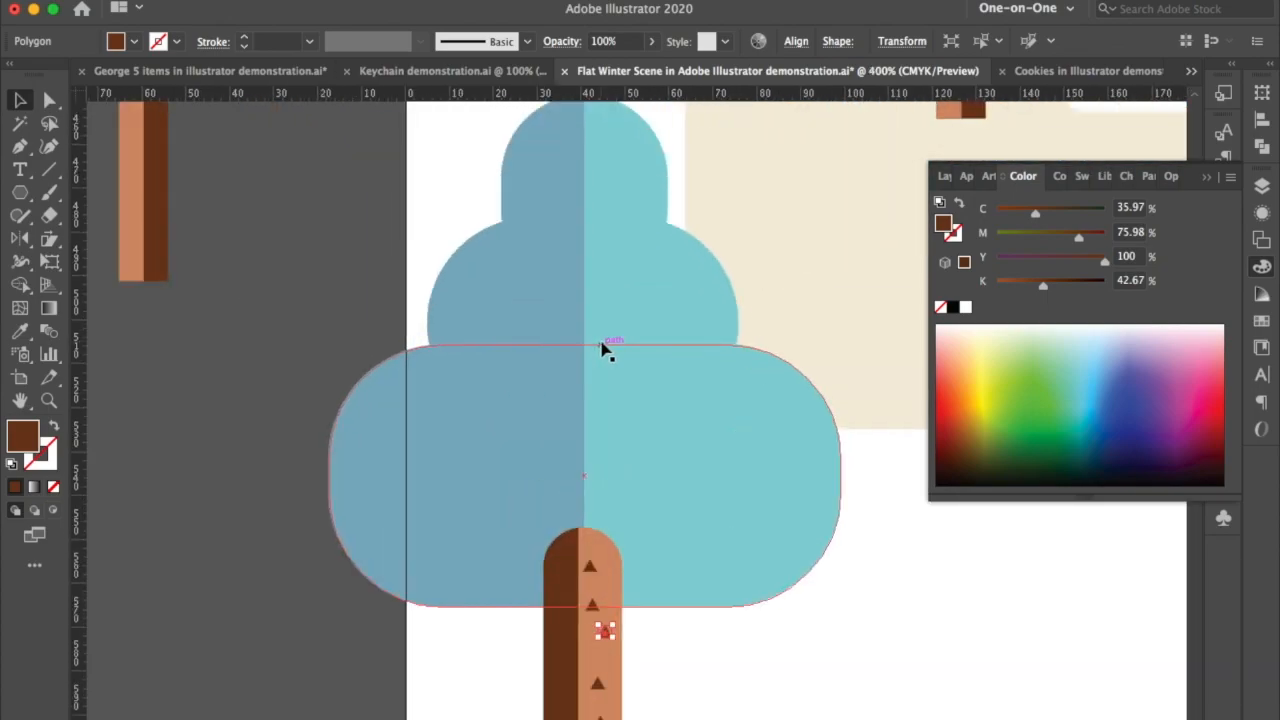
scroll(605, 348, down, 5)
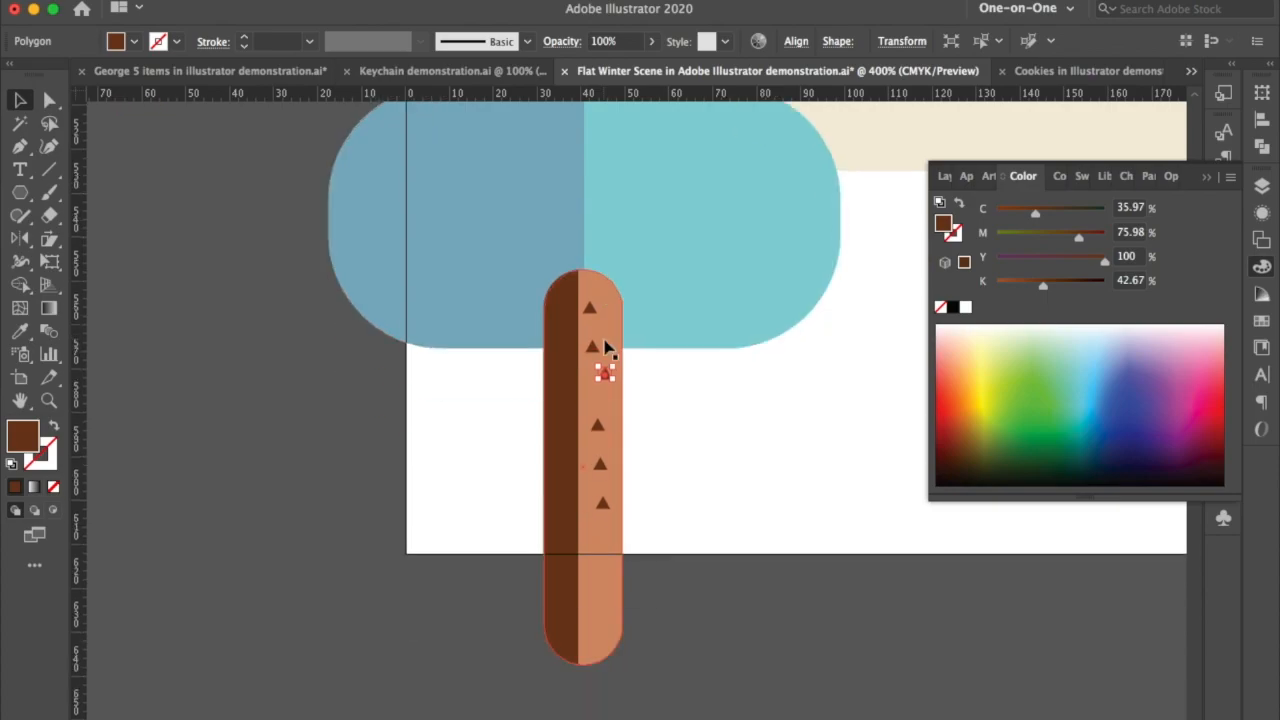
scroll(605, 342, down, 1)
Step: Redo the following edits up to the triangular tree with three stacked blue tiers, a brown trunk and its first small blue triangles
key(shift+super+z)
key(shift+super+z)
key(shift+super+z)
key(shift+super+z)
key(shift+super+z)
key(shift+super+z)
key(shift+super+z)
key(shift+super+z)
key(shift+super+z)
key(shift+super+z)
key(shift+super+z)
key(shift+super+z)
key(shift+super+z)
key(shift+super+z)
key(shift+super+z)
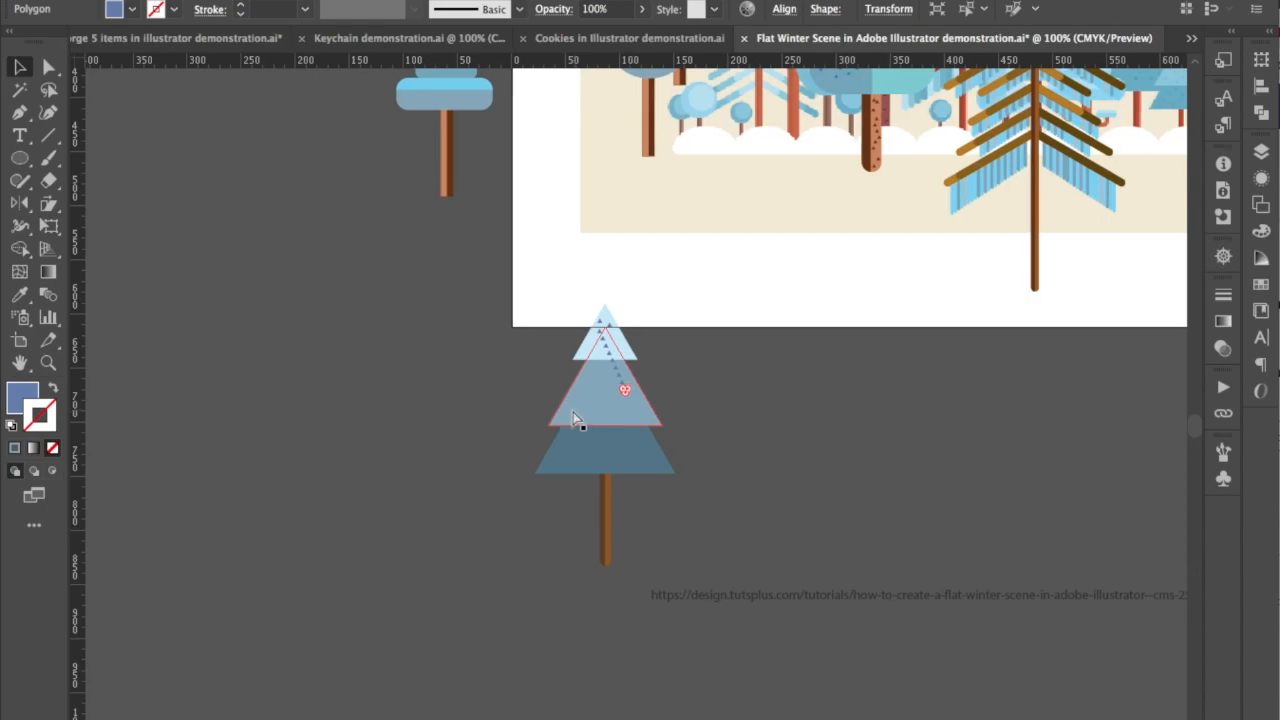
Step: Redo the remaining small dark blue triangles scattered over the tiers of the triangular tree
scroll(575, 418, up, 2)
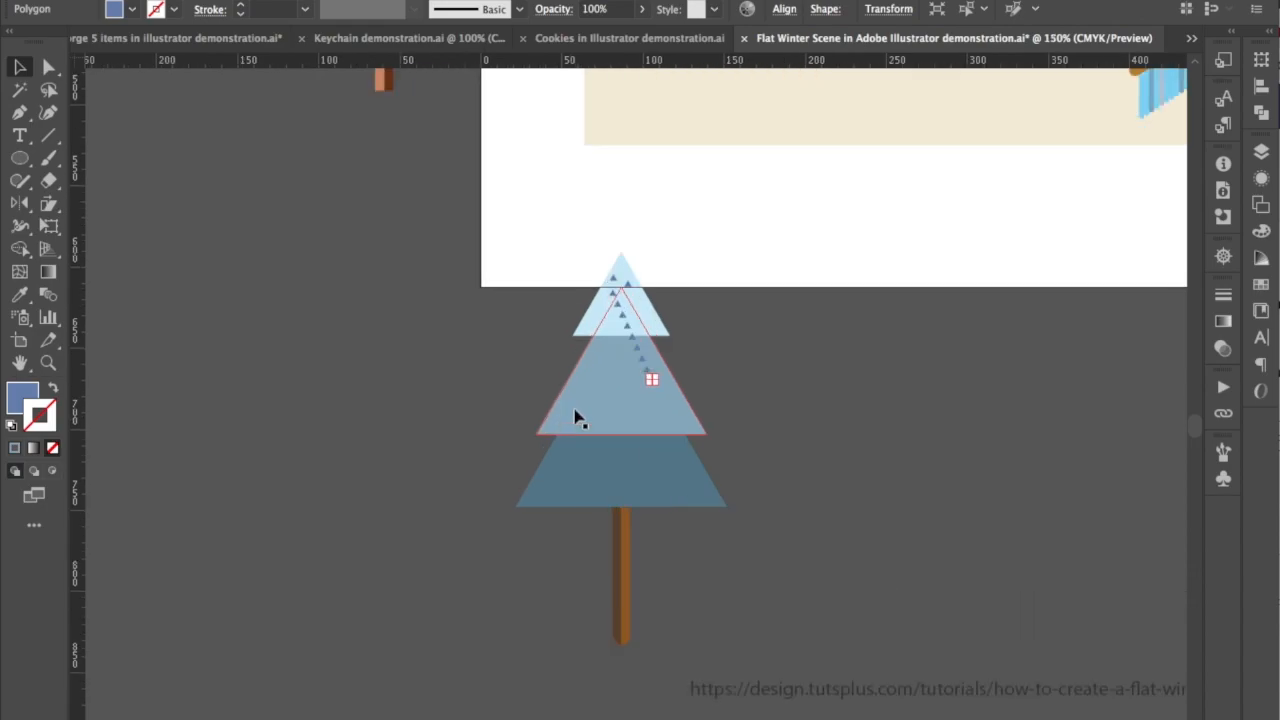
drag(677, 369, 709, 444)
drag(651, 312, 636, 295)
mouse_move(664, 341)
mouse_down()
mouse_move(664, 323)
mouse_move(650, 340)
mouse_up()
mouse_move(677, 370)
mouse_down()
mouse_move(677, 346)
mouse_move(615, 346)
mouse_up()
mouse_move(690, 399)
mouse_down()
mouse_move(636, 354)
mouse_move(662, 354)
mouse_up()
mouse_move(703, 428)
mouse_down()
mouse_move(686, 371)
mouse_move(585, 370)
mouse_up()
mouse_move(596, 401)
mouse_down()
mouse_move(627, 455)
mouse_move(690, 405)
mouse_up()
click(637, 600)
mouse_move(647, 718)
mouse_down()
mouse_move(641, 620)
mouse_move(643, 646)
mouse_up()
Step: Redo relocating the triangular tree beneath the artboard's lower right and deleting the two-tier flat-topped tree beside the artboard
key(ctrl+a)
key(Delete)
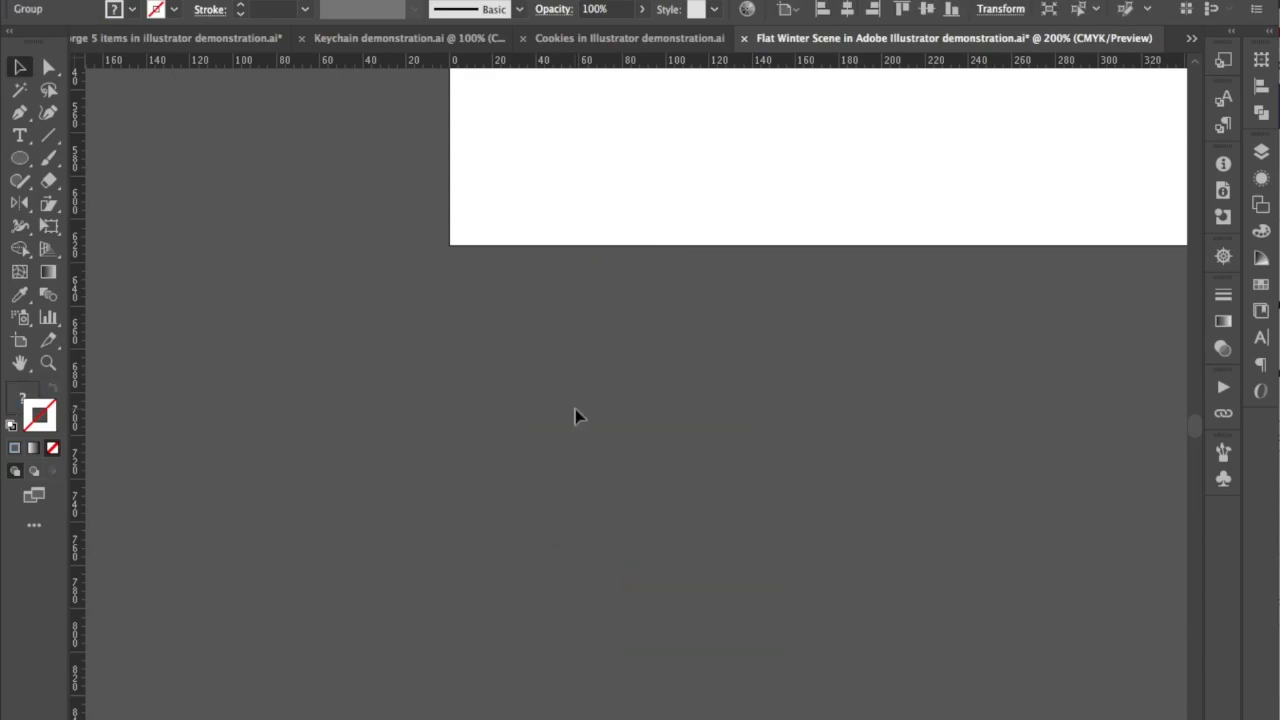
key(ctrl+0)
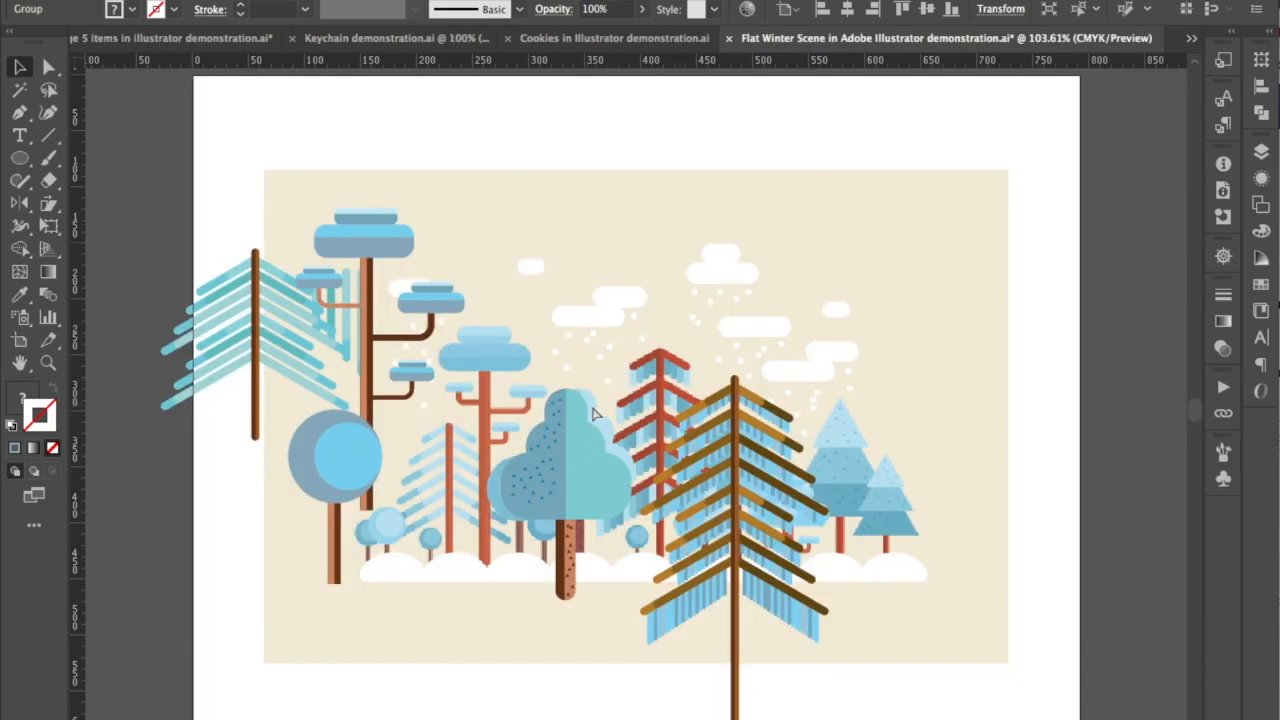
Step: Undo the deletion of the two-tier flat-topped tree beside the artboard to examine it, and remove it again
key(ctrl+z)
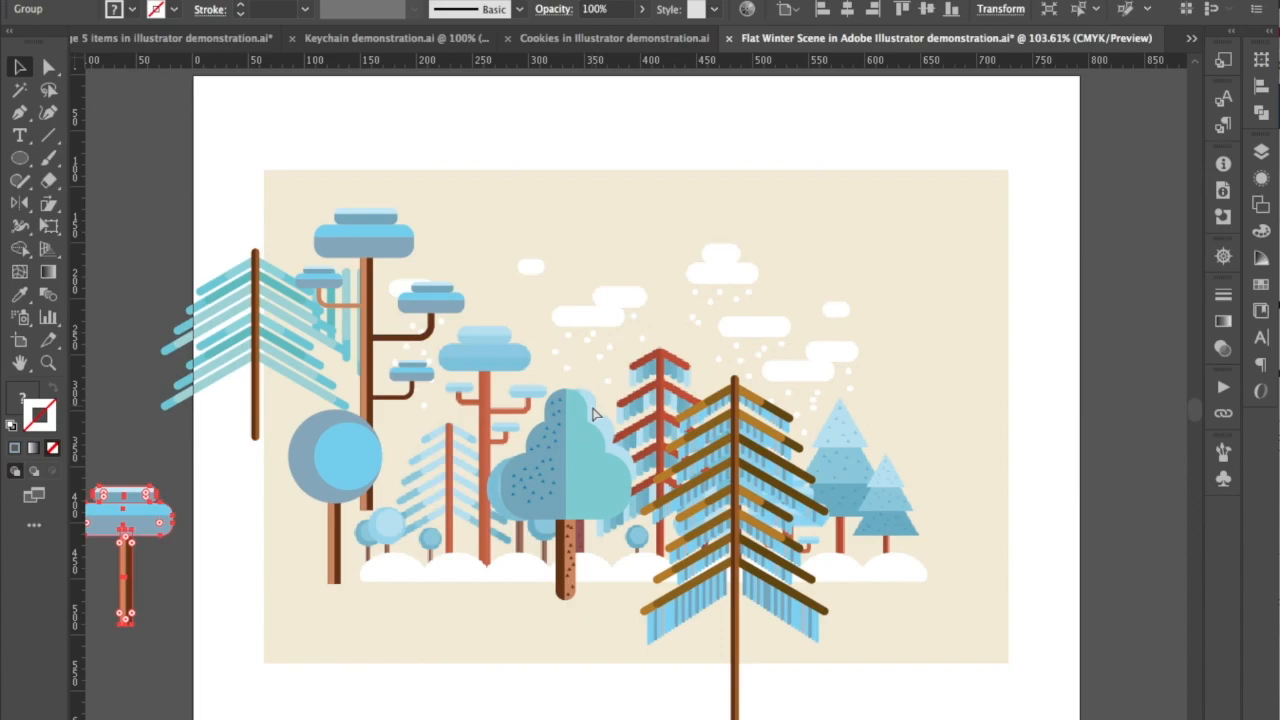
scroll(392, 480, down, 1)
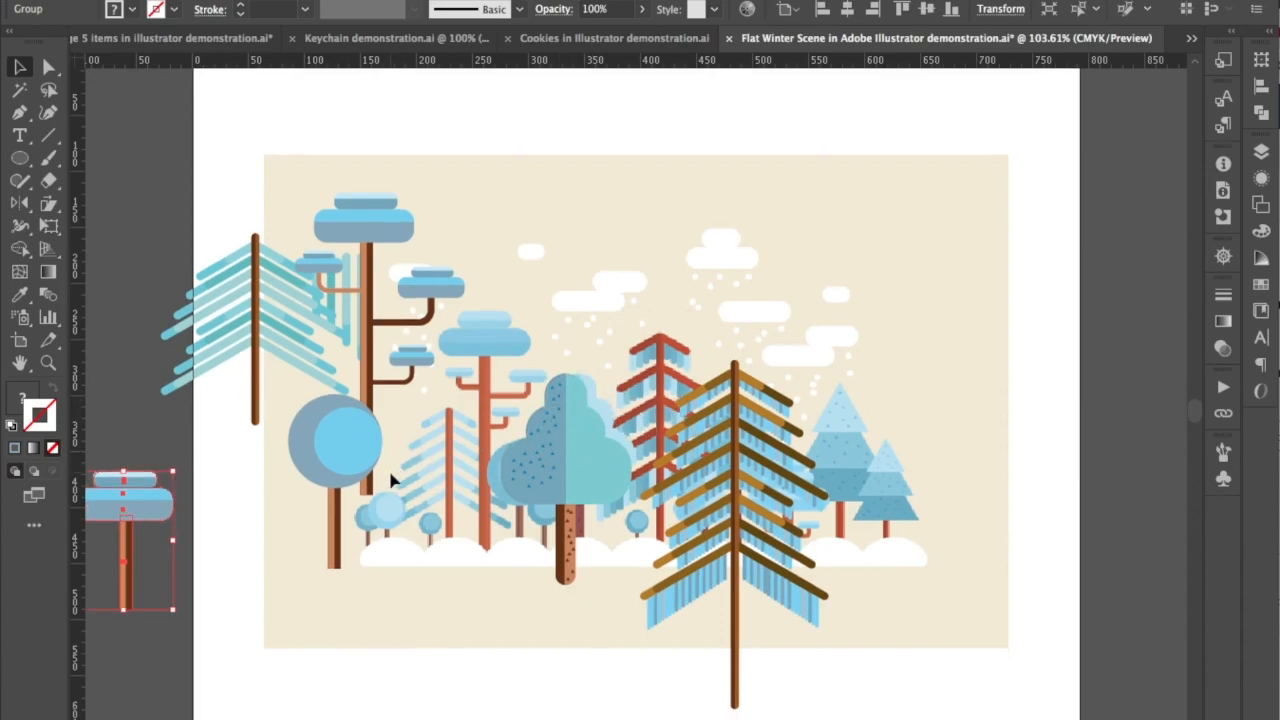
scroll(392, 480, left, 3)
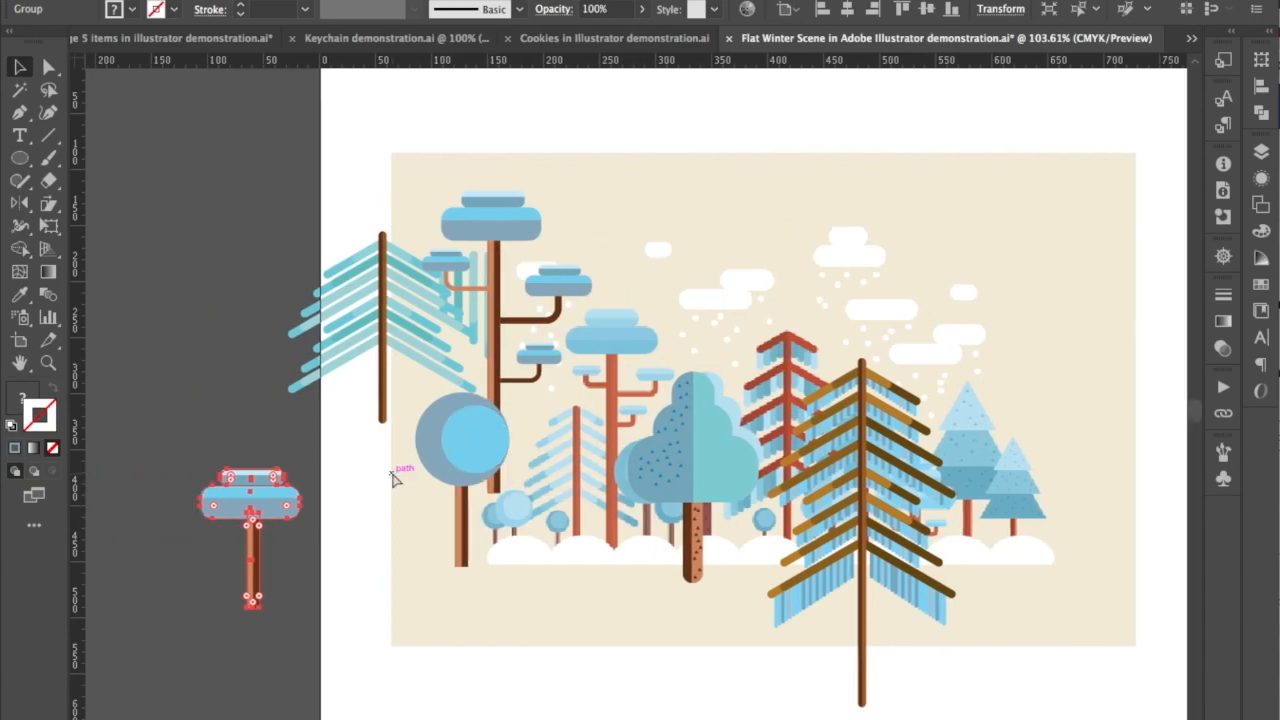
scroll(393, 478, left, 6)
scroll(393, 478, down, 3)
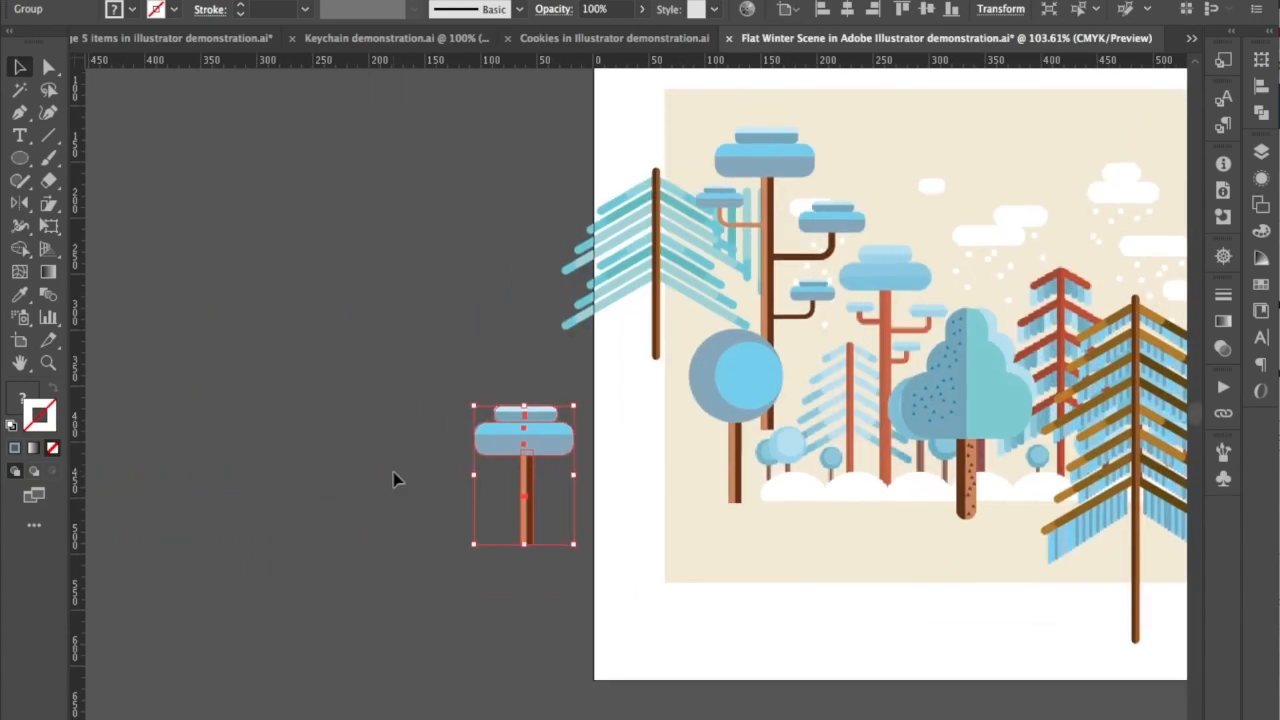
scroll(392, 480, down, 1)
alt+scroll(392, 480, down, 3)
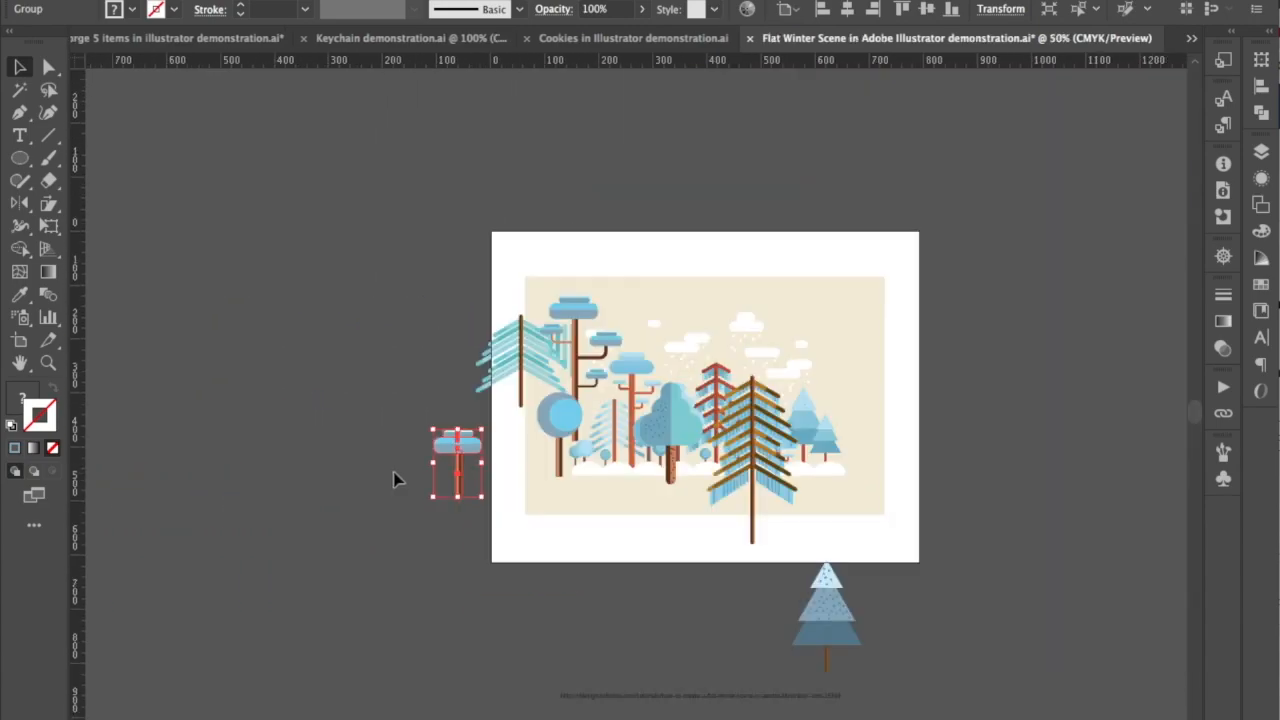
alt+scroll(392, 480, up, 6)
alt+scroll(393, 479, down, 2)
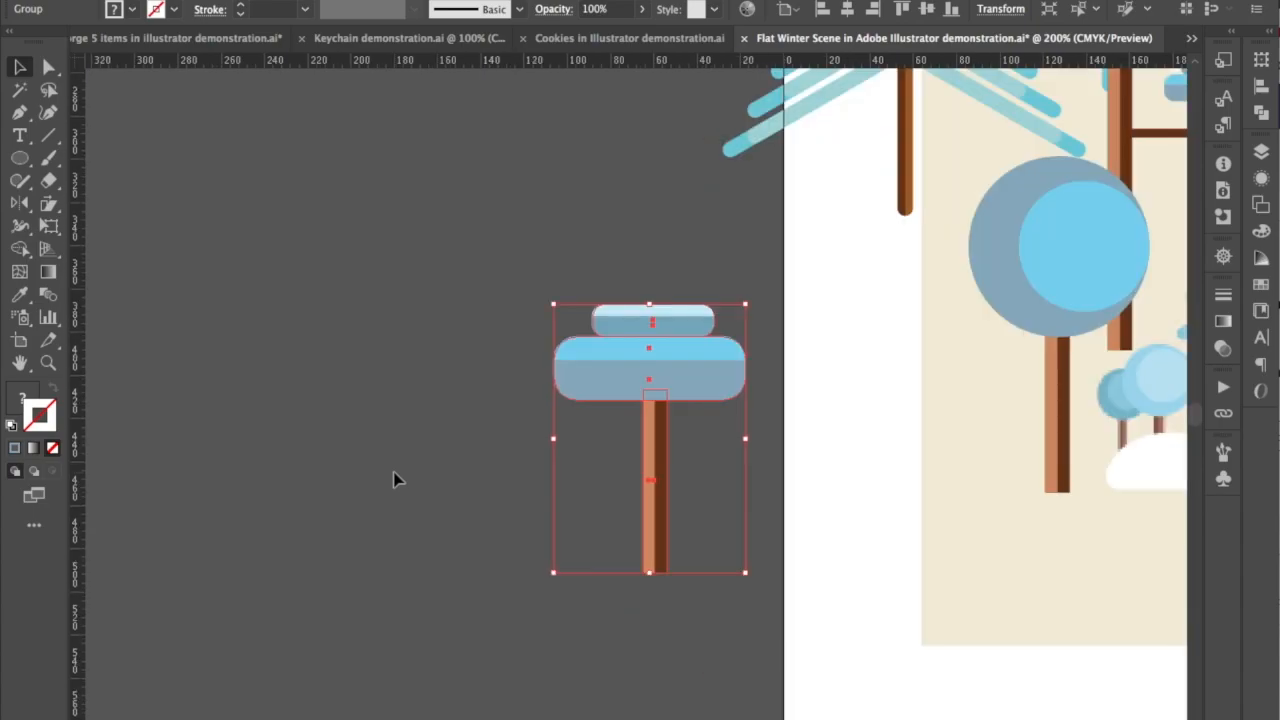
alt+scroll(393, 479, up, 1)
key(Delete)
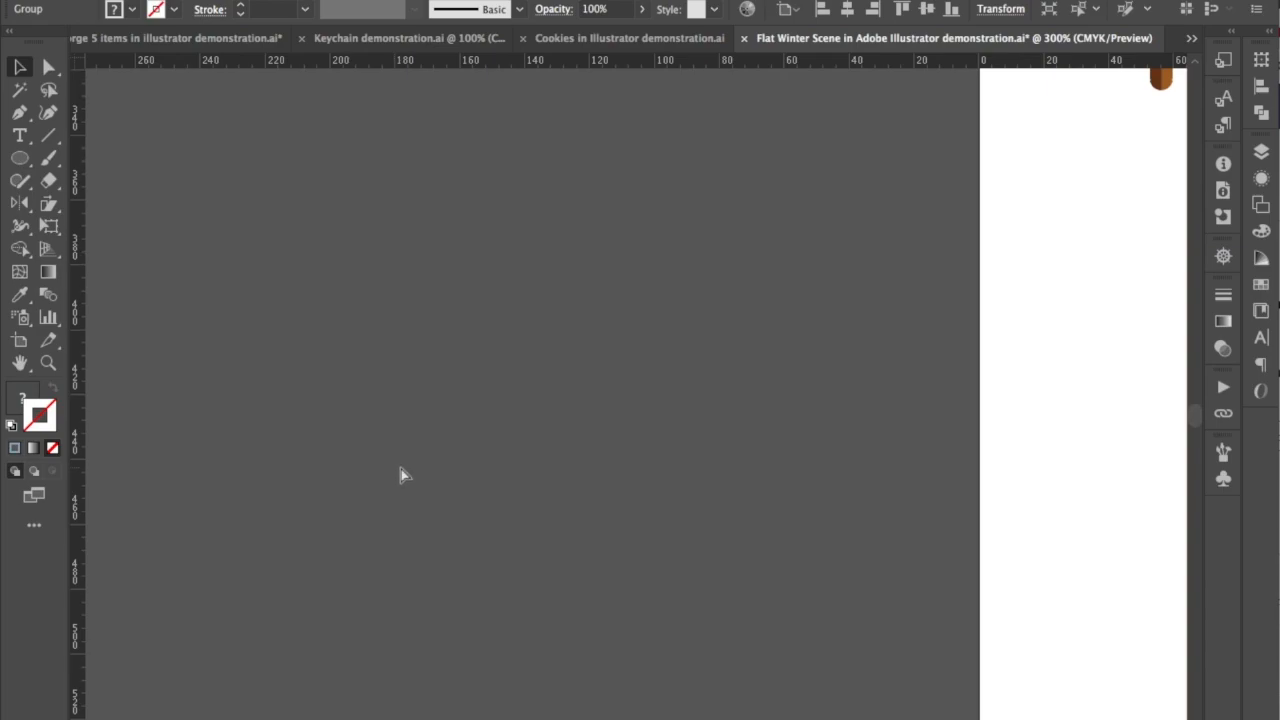
key(ctrl+0)
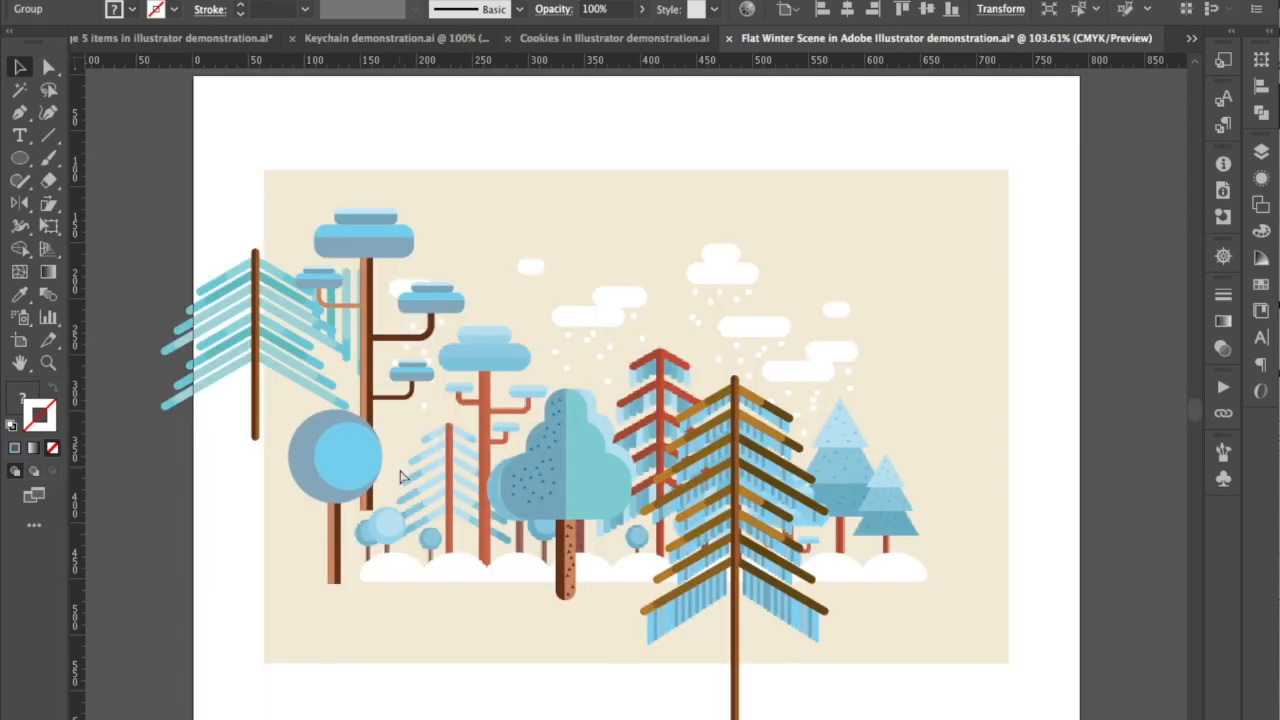
Step: Redo moving the large round tree, the flat-topped branching tree and the two big pines off the reference scene
key(ctrl+z)
key(ctrl+z)
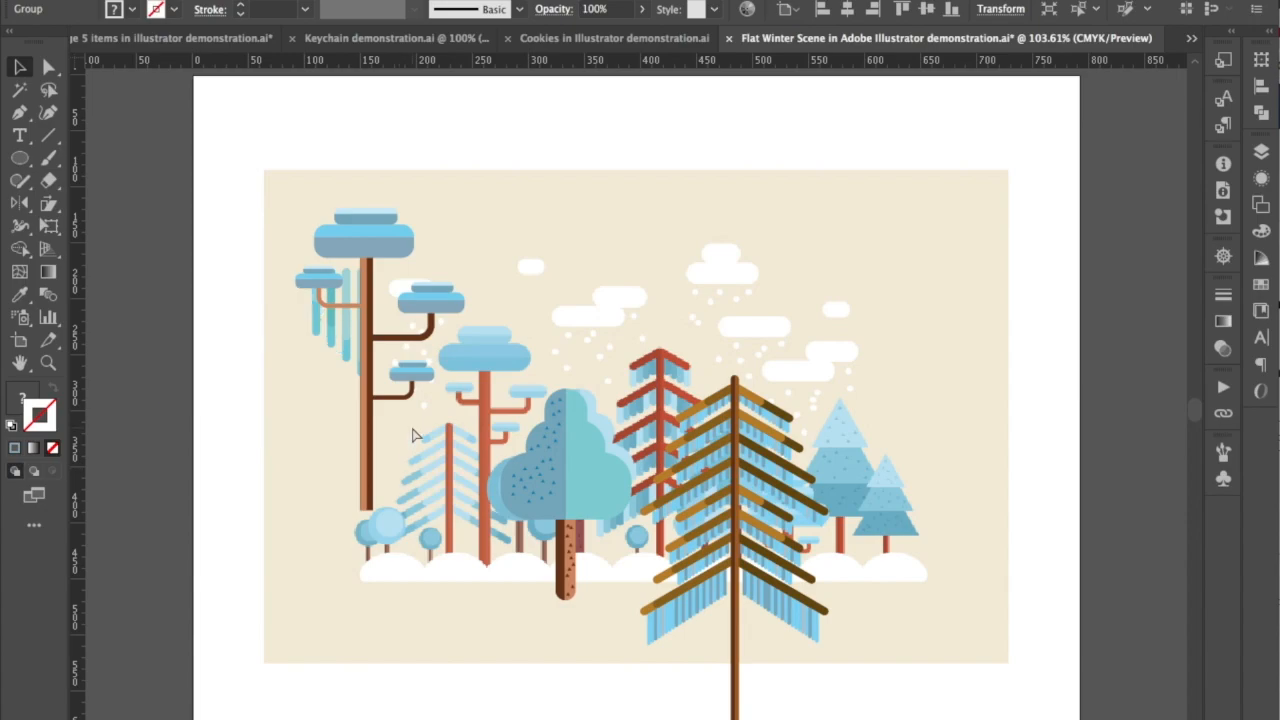
key(ctrl+z)
key(ctrl+z)
key(ctrl+z)
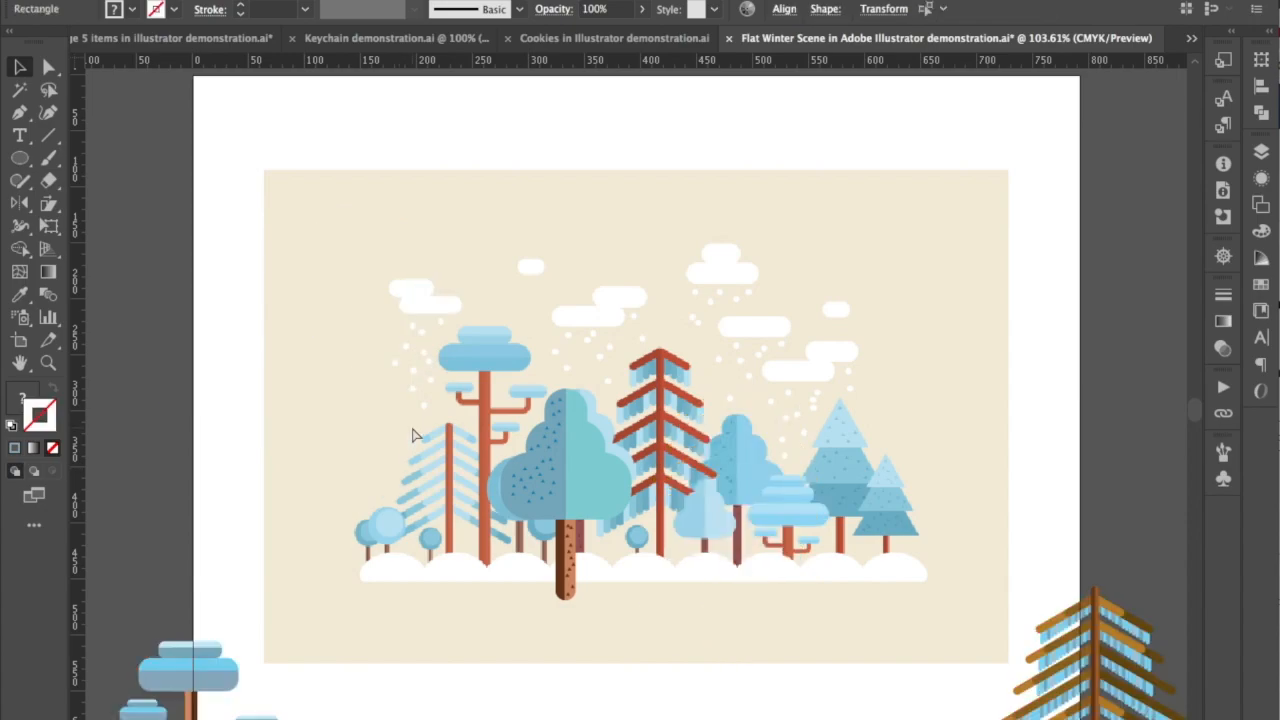
Step: Redo moving the dotted three-tier tree off the scene and placing a scaled-down round tree plus a copy over the reference
key(ctrl+z)
key(ctrl+z)
key(ctrl+z)
key(ctrl+z)
key(ctrl+z)
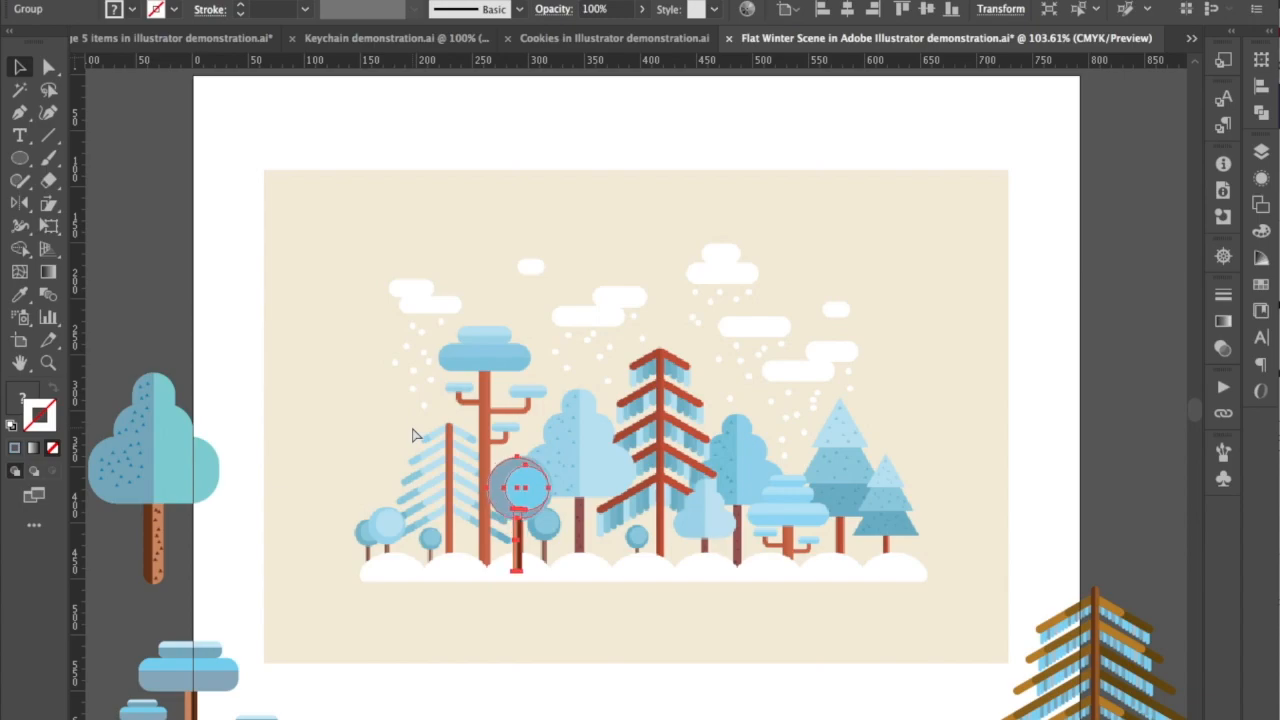
key(ctrl+z)
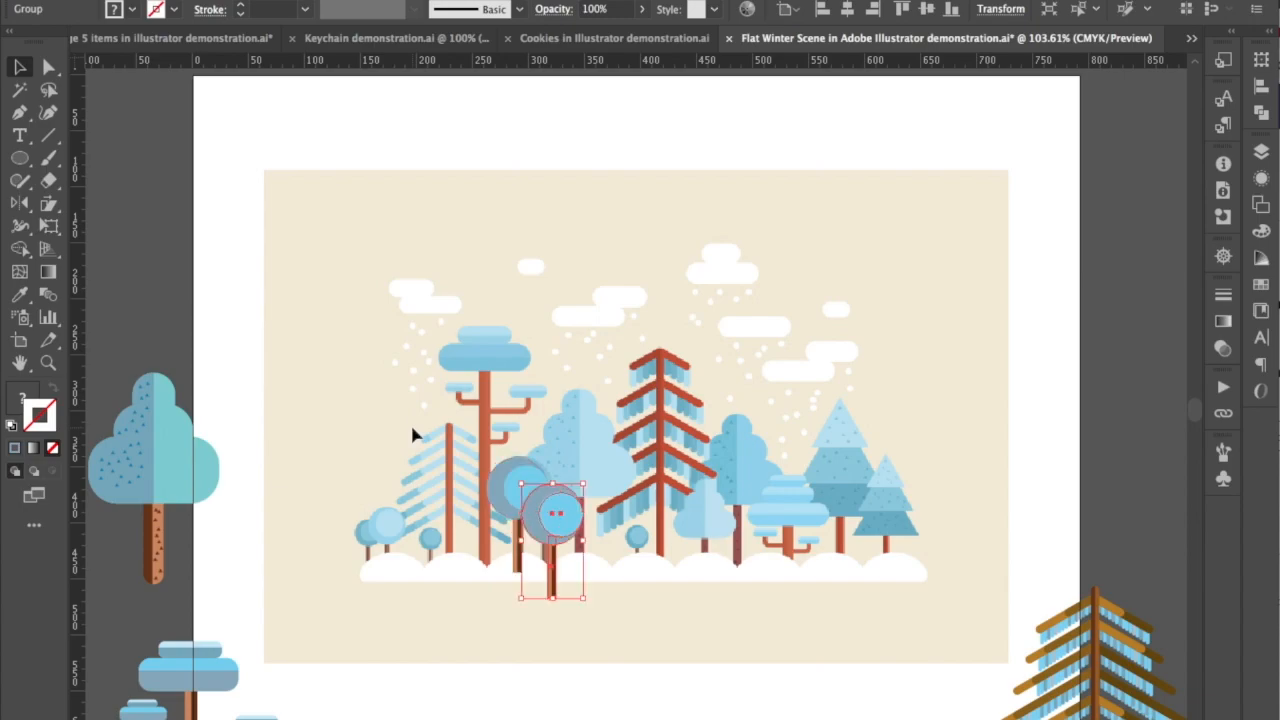
Step: Redo fitting smaller round-tree copies over the small reference tree beside the large one and the one at the scene's left
scroll(413, 420, up, 5)
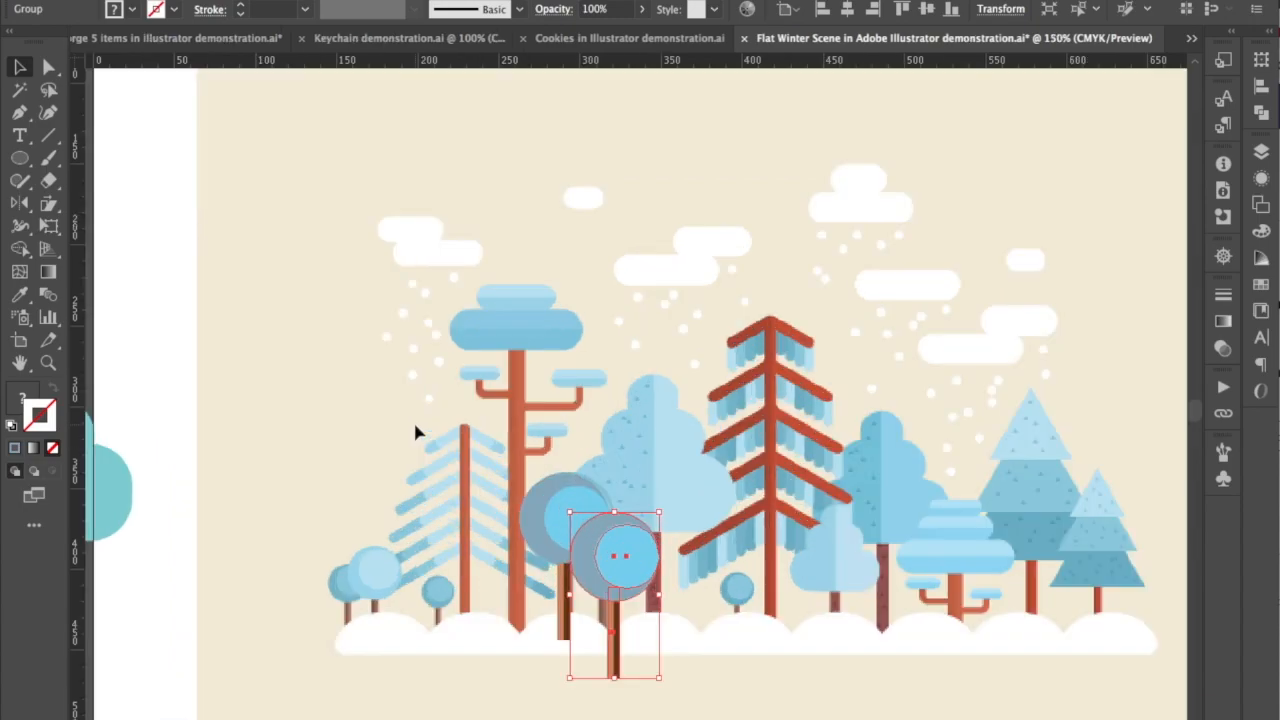
scroll(416, 428, down, 5)
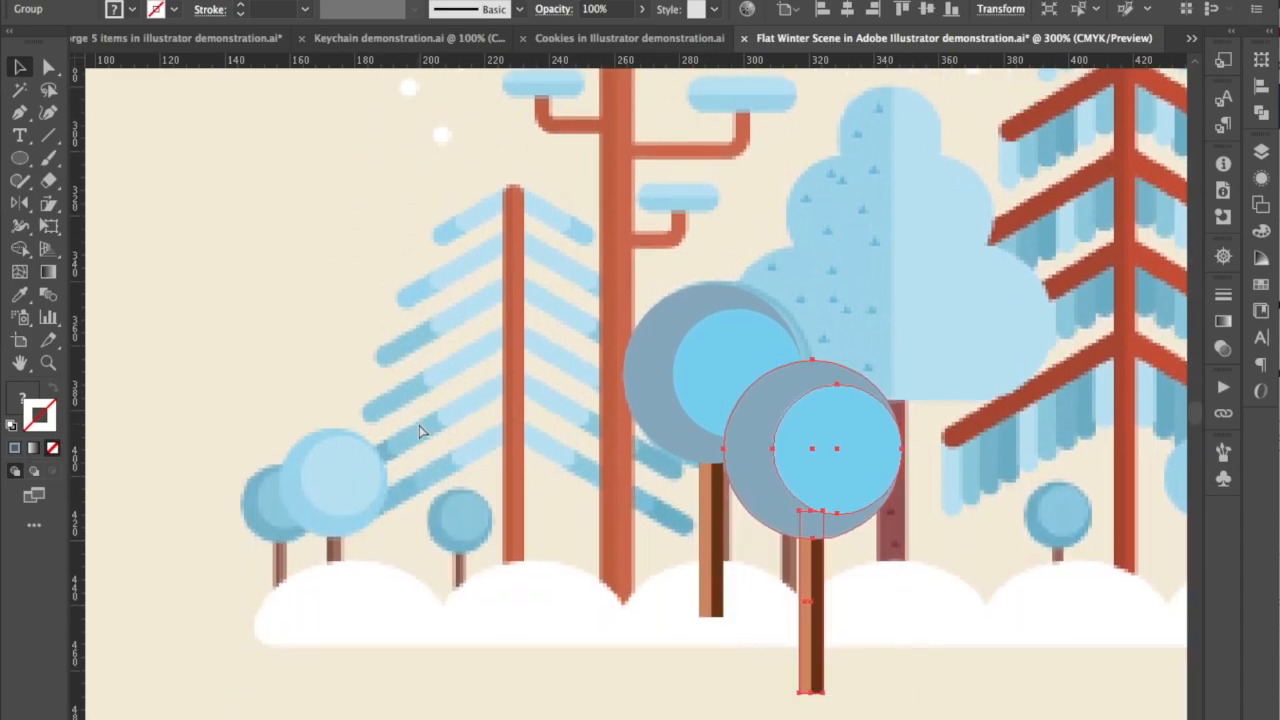
key(super+shift+z)
key(super+shift+z)
key(super+shift+z)
key(super+shift+z)
key(super+shift+z)
key(super+shift+z)
key(super+shift+z)
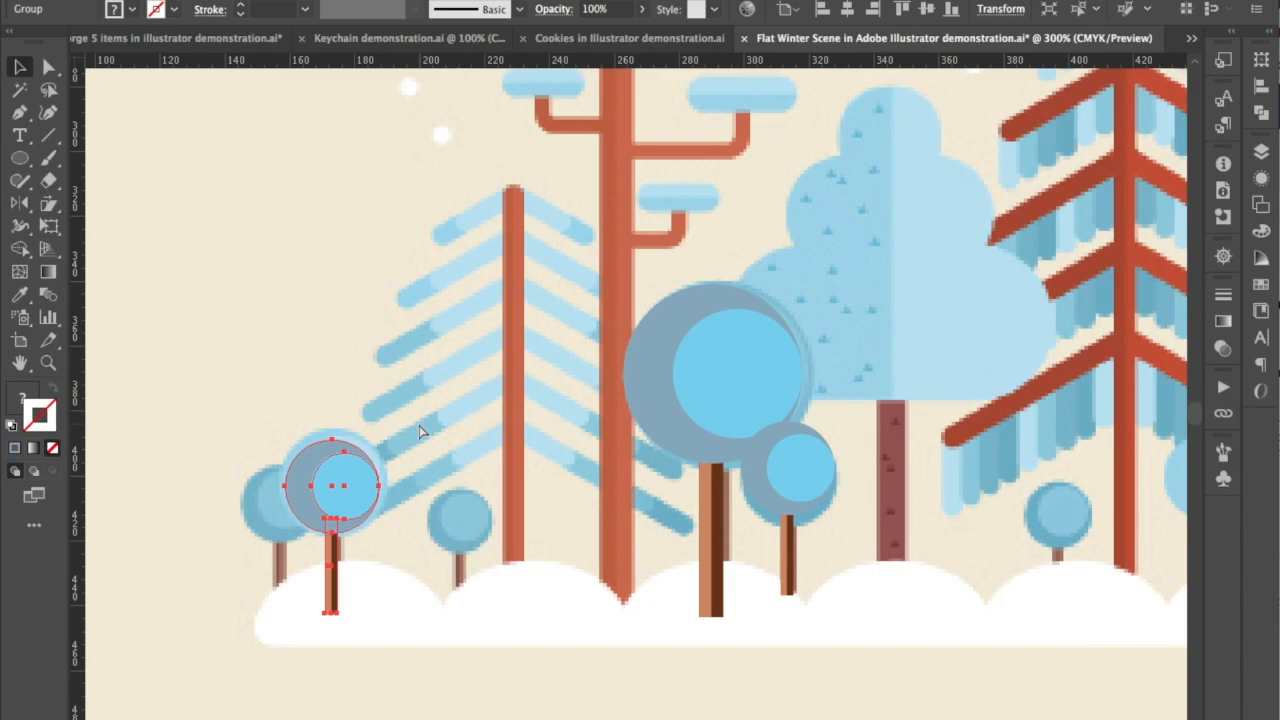
Step: Redo placing copies over the remaining small reference round trees and bringing the flat-topped branching tree onto the scene
key(super+shift+z)
key(super+shift+z)
key(super+shift+z)
key(super+shift+z)
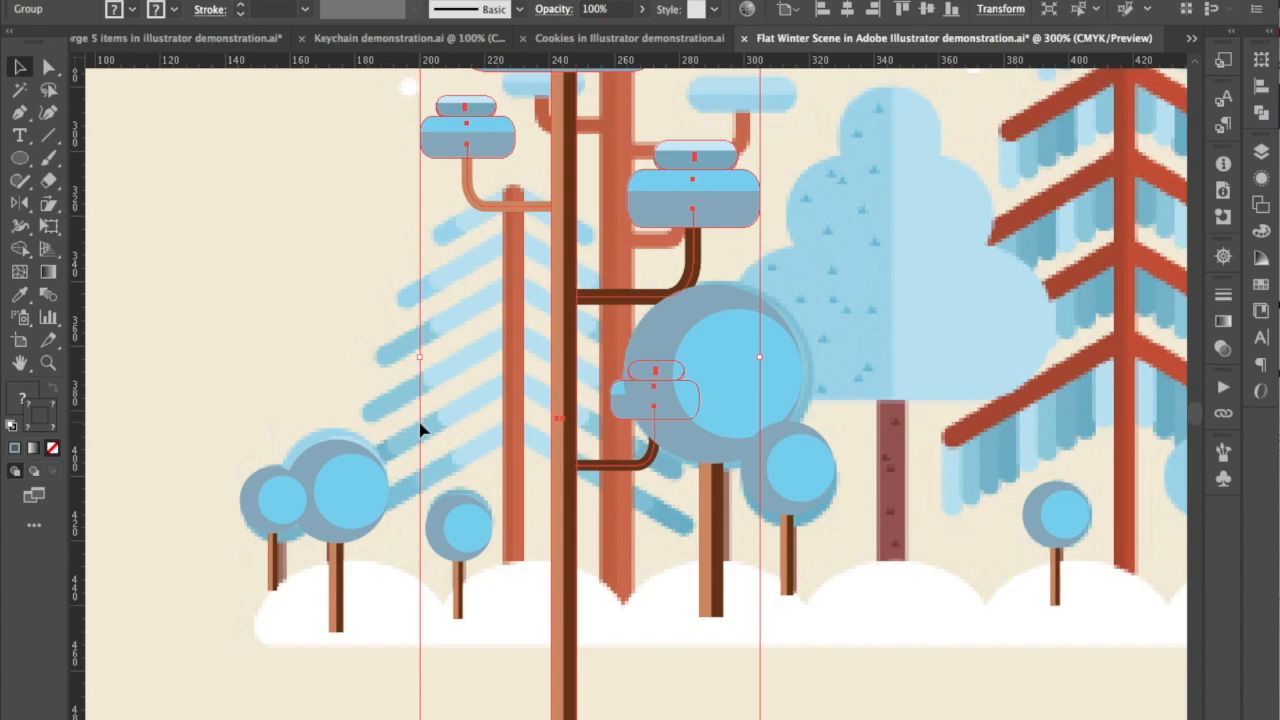
Step: Redo fitting the flat-topped branching tree over its tall reference tree and moving the scaled-down dotted three-tier tree onto the scene
scroll(420, 428, down, 2)
key(super+shift+z)
key(super+shift+z)
key(super+shift+z)
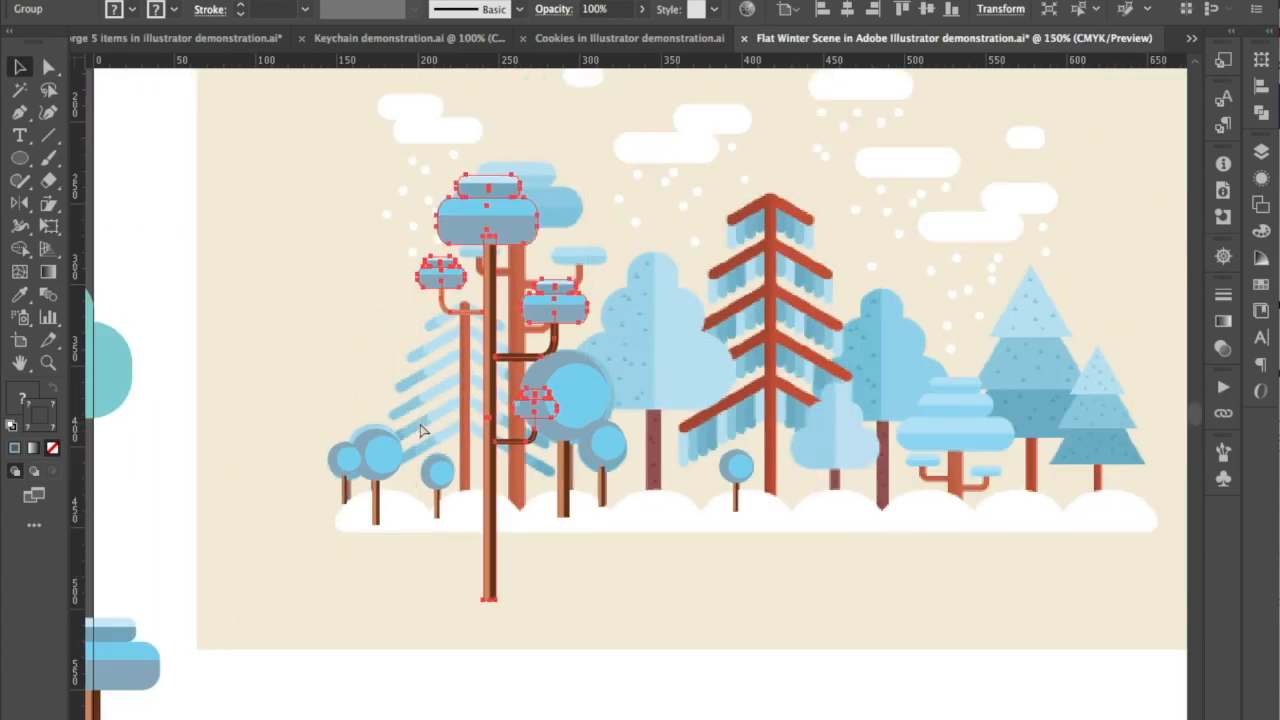
key(super+shift+z)
key(super+shift+z)
key(super+shift+z)
key(super+shift+z)
key(super+shift+z)
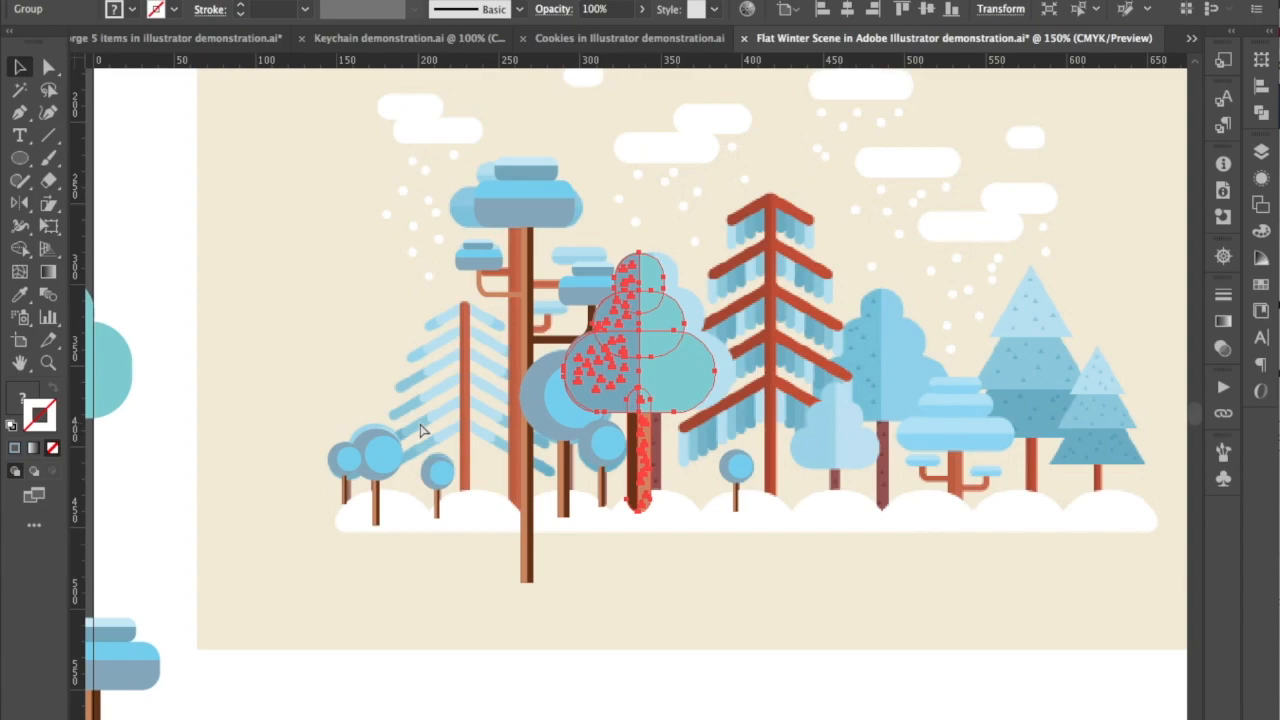
Step: Redo fitting dotted three-tier trees over the two larger reference trees and moving the scaled-down triangular tree onto the scene
key(super+shift+z)
key(super+shift+z)
key(super+shift+z)
key(super+shift+z)
key(super+shift+z)
key(super+shift+z)
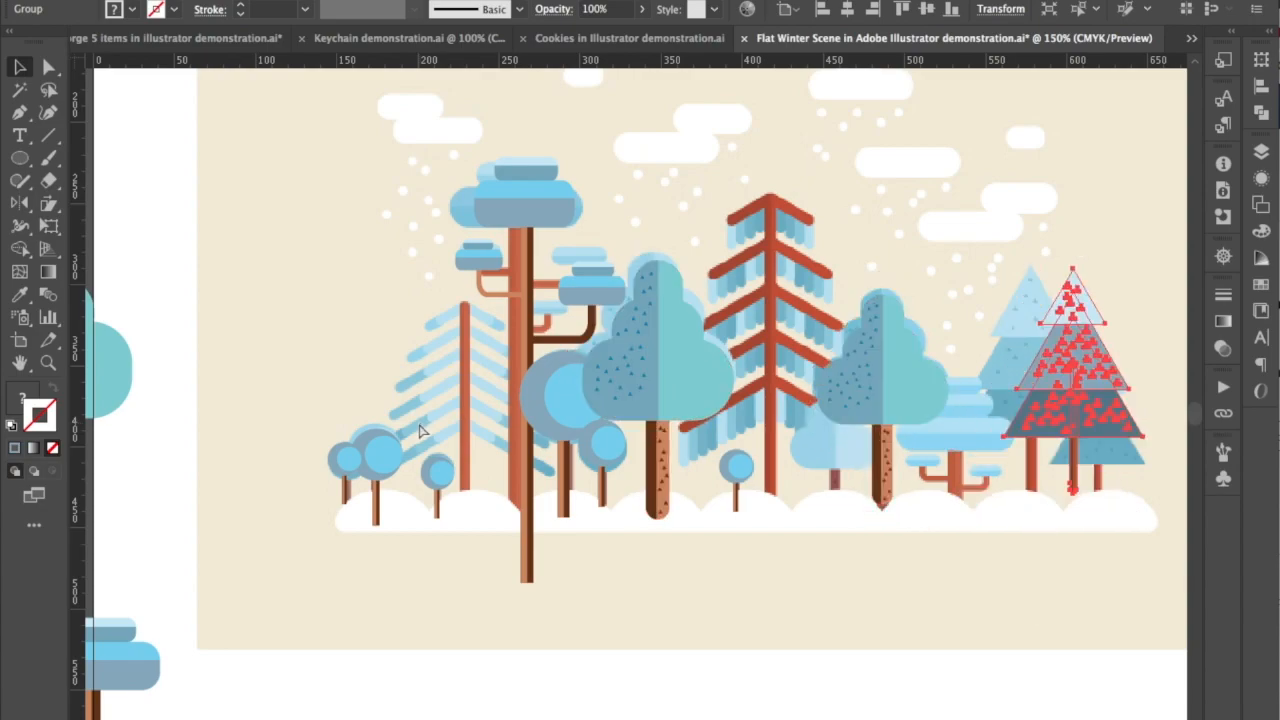
Step: Redo fitting two triangular trees over their references at the scene's right and adding a smaller copy of the three-tier tree
key(super+shift+z)
key(super+shift+z)
key(super+shift+z)
key(super+shift+z)
key(super+shift+z)
key(super+shift+z)
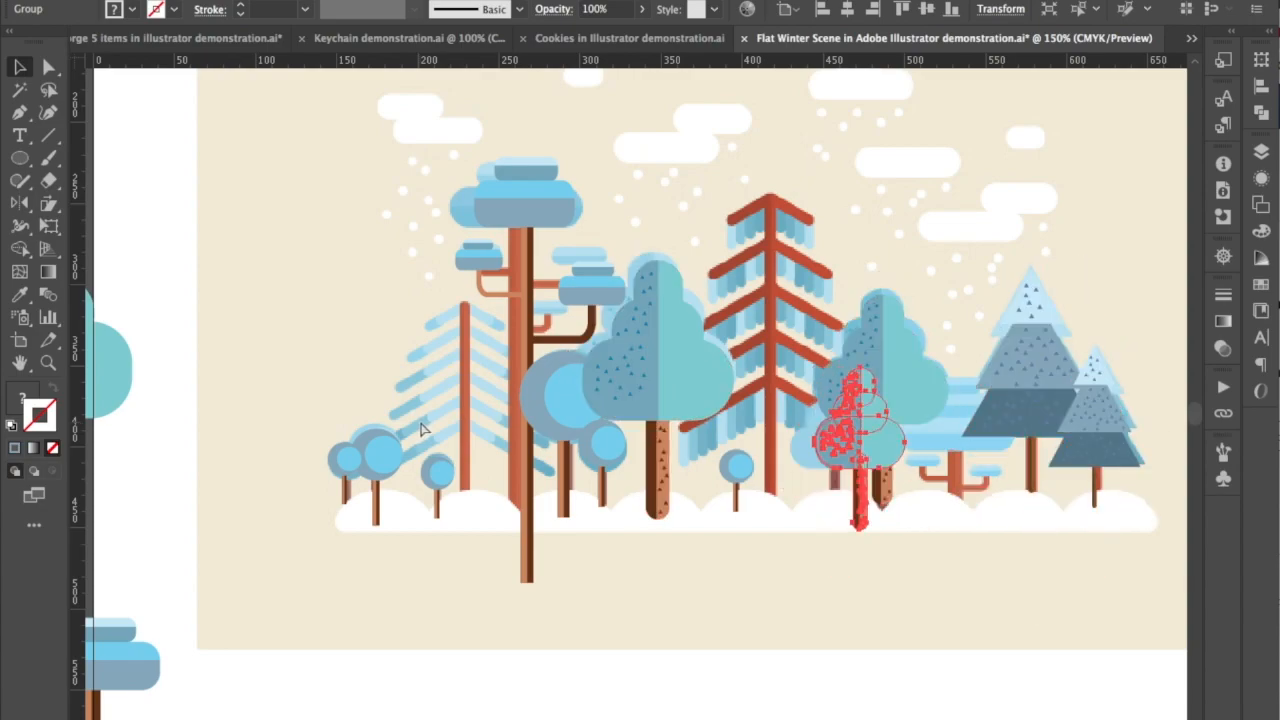
Step: Redo fitting the small three-tier tree, the teal pine and the golden-brown pine over their references, with a second flat-topped tree
key(super+shift+z)
key(super+shift+z)
key(super+shift+z)
key(super+shift+z)
key(super+shift+z)
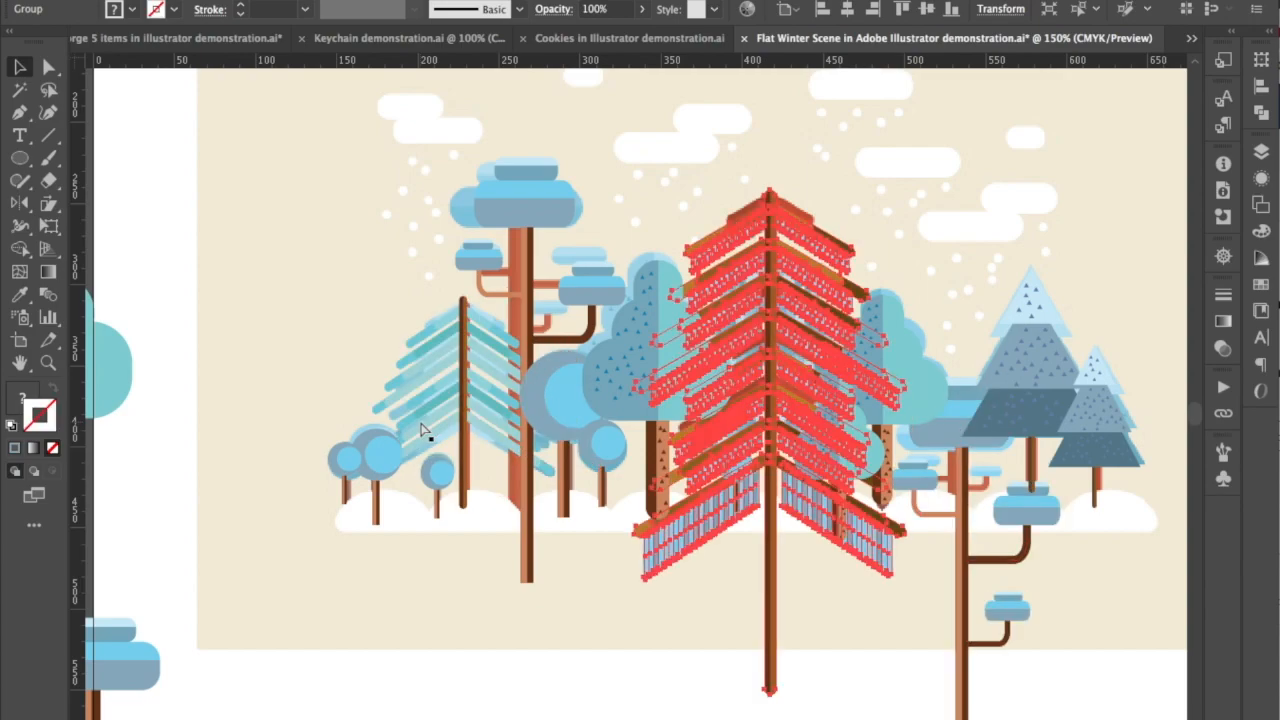
key(super+shift+z)
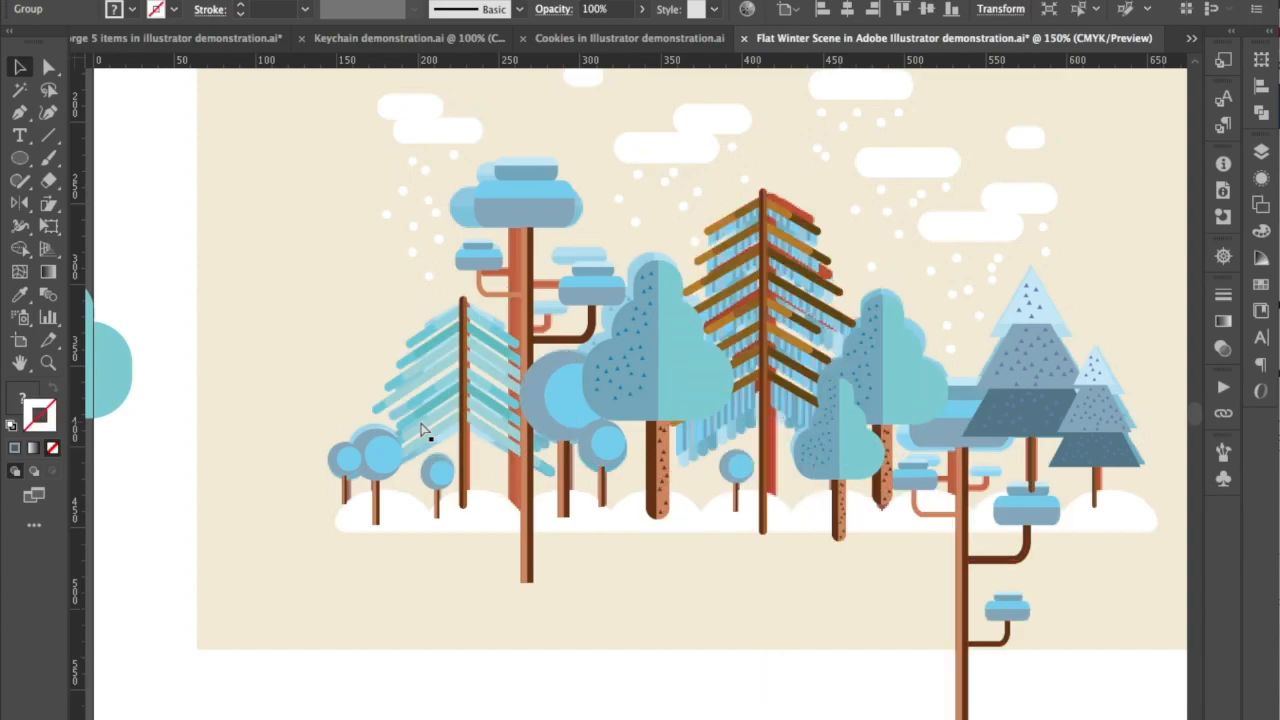
Step: Redo isolating the second flat-topped tree's group, removing one of its branches and moving its lowest branch up beneath the crown
key(super+shift+z)
key(super+shift+z)
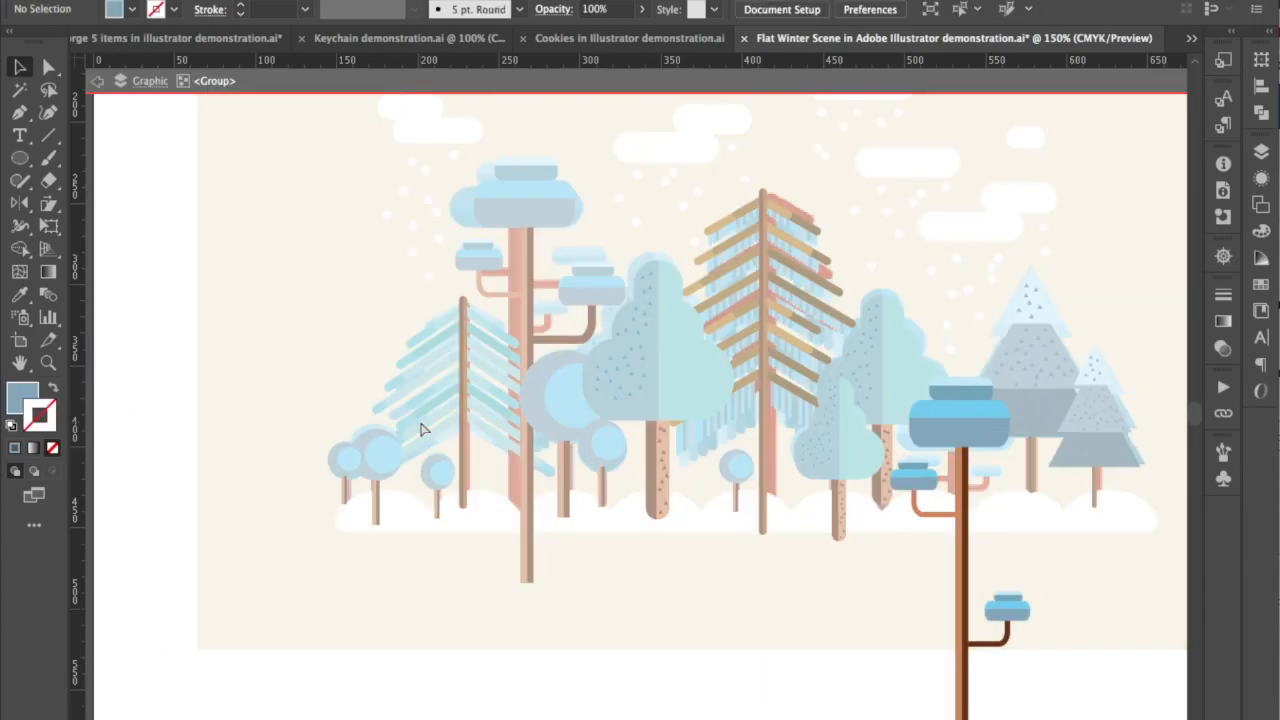
key(super+shift+z)
key(super+shift+z)
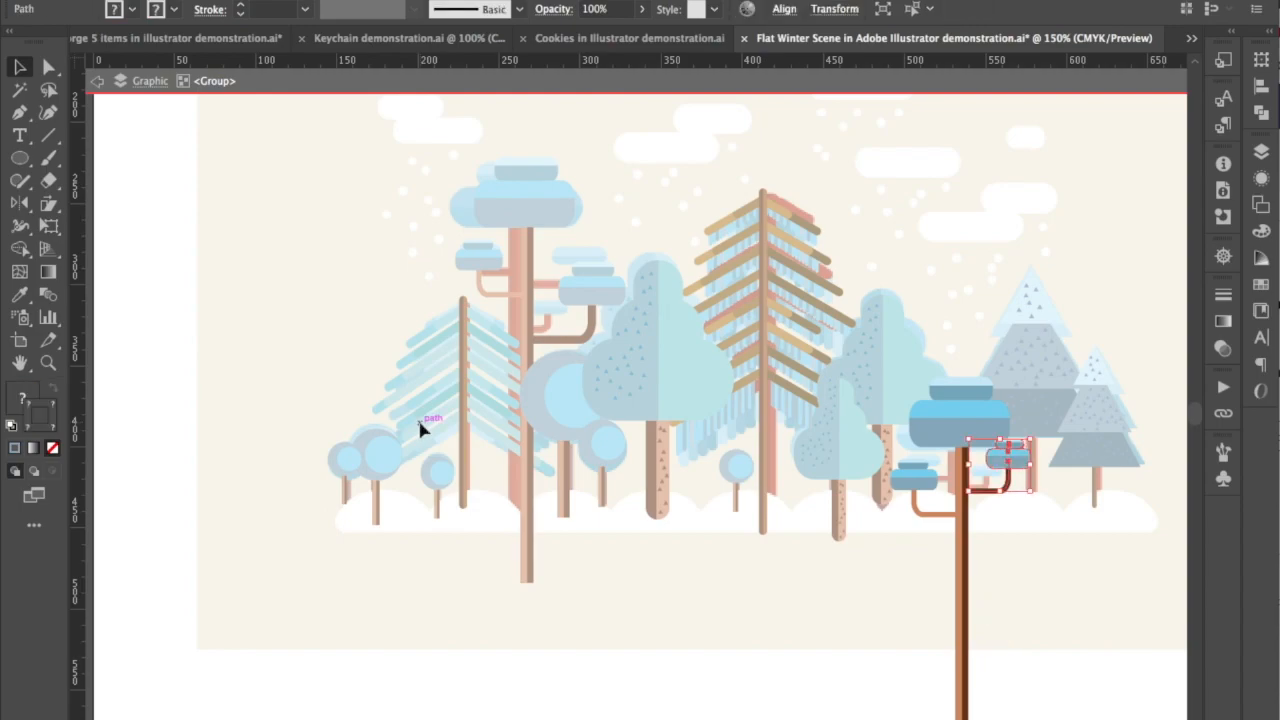
scroll(420, 426, down, 2)
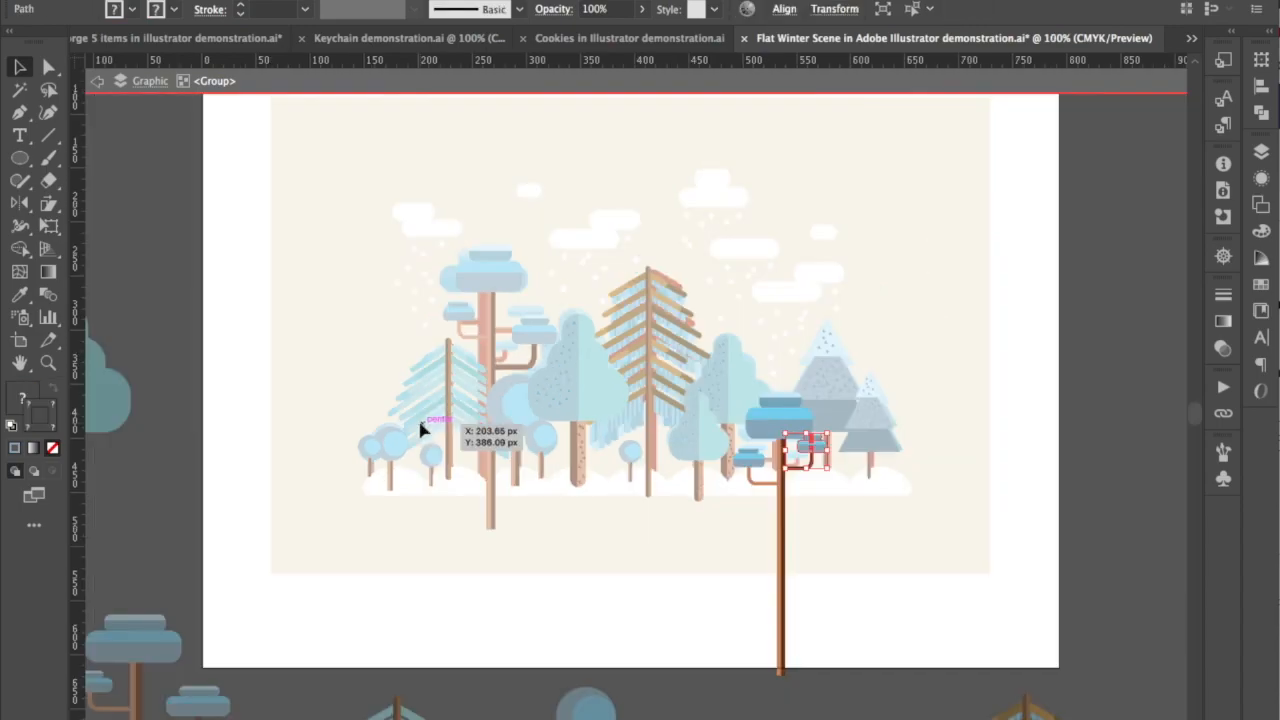
scroll(420, 426, up, 2)
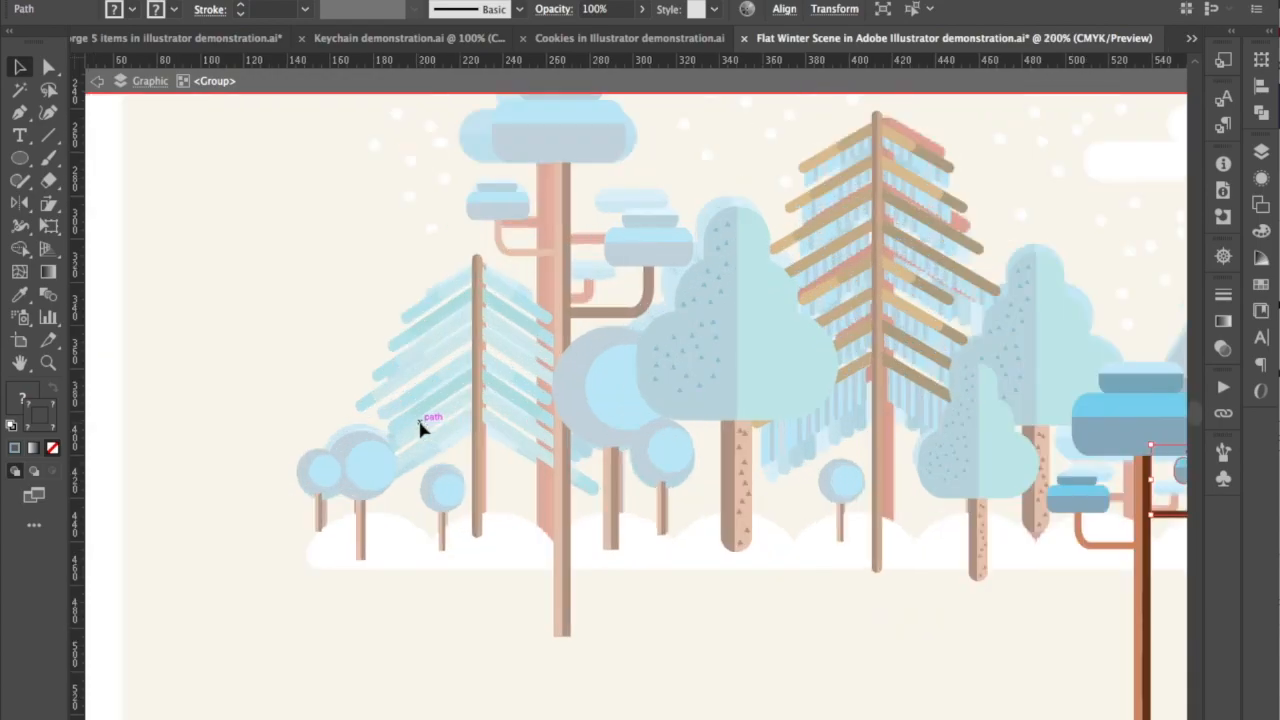
scroll(420, 426, up, 1)
scroll(420, 426, up, 1)
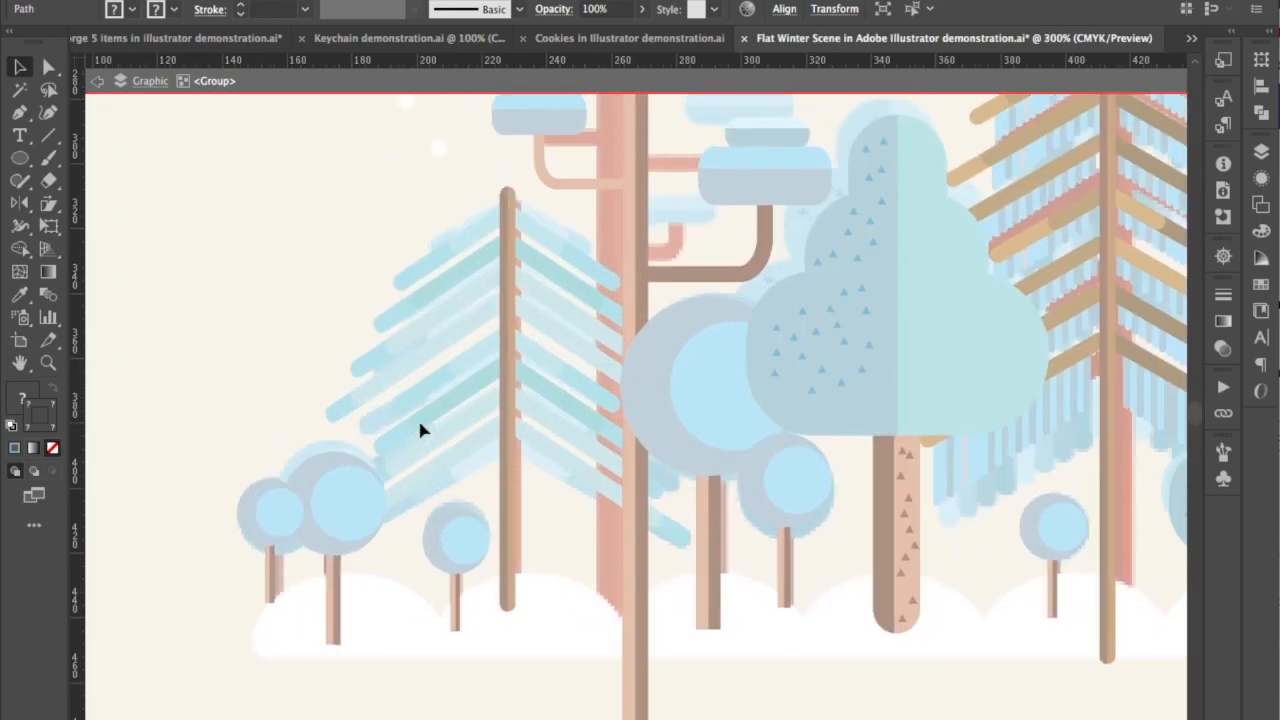
scroll(422, 428, right, 10)
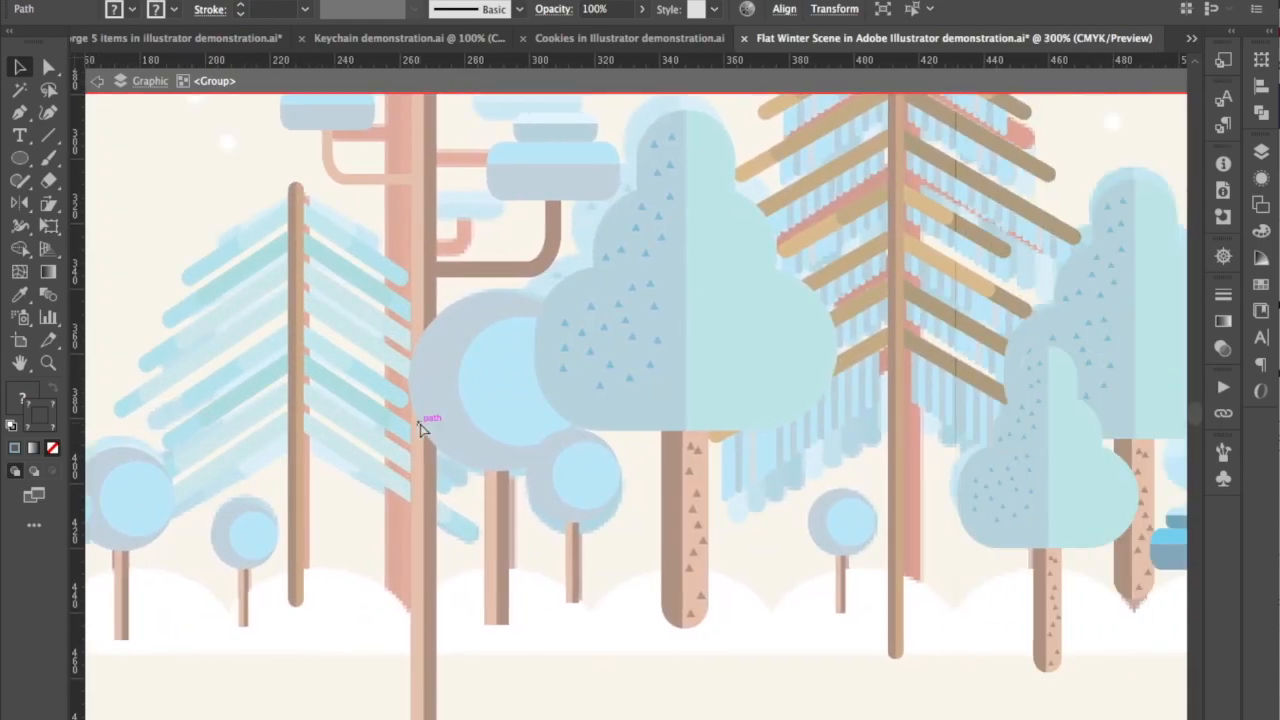
Step: Redo shrinking the second flat-topped tree's two side branches and moving its left branch up beneath the crown
scroll(420, 428, right, 1)
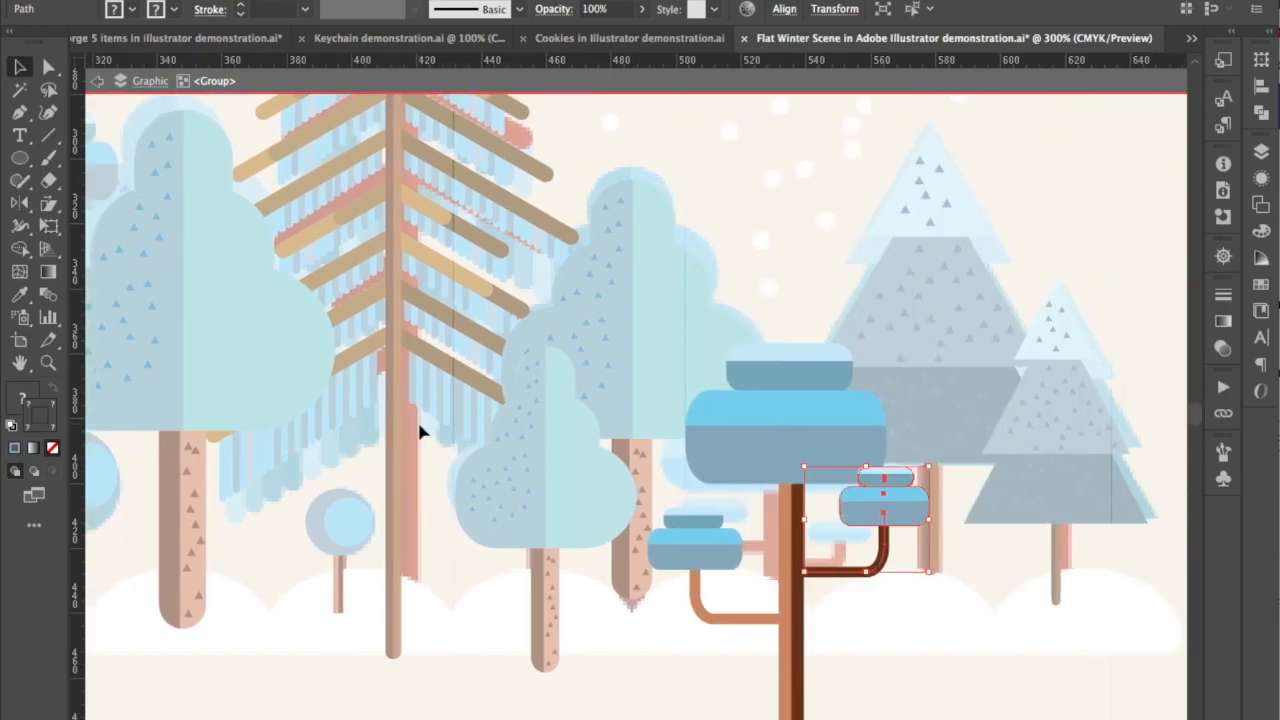
key(super+z)
key(super+z)
key(super+z)
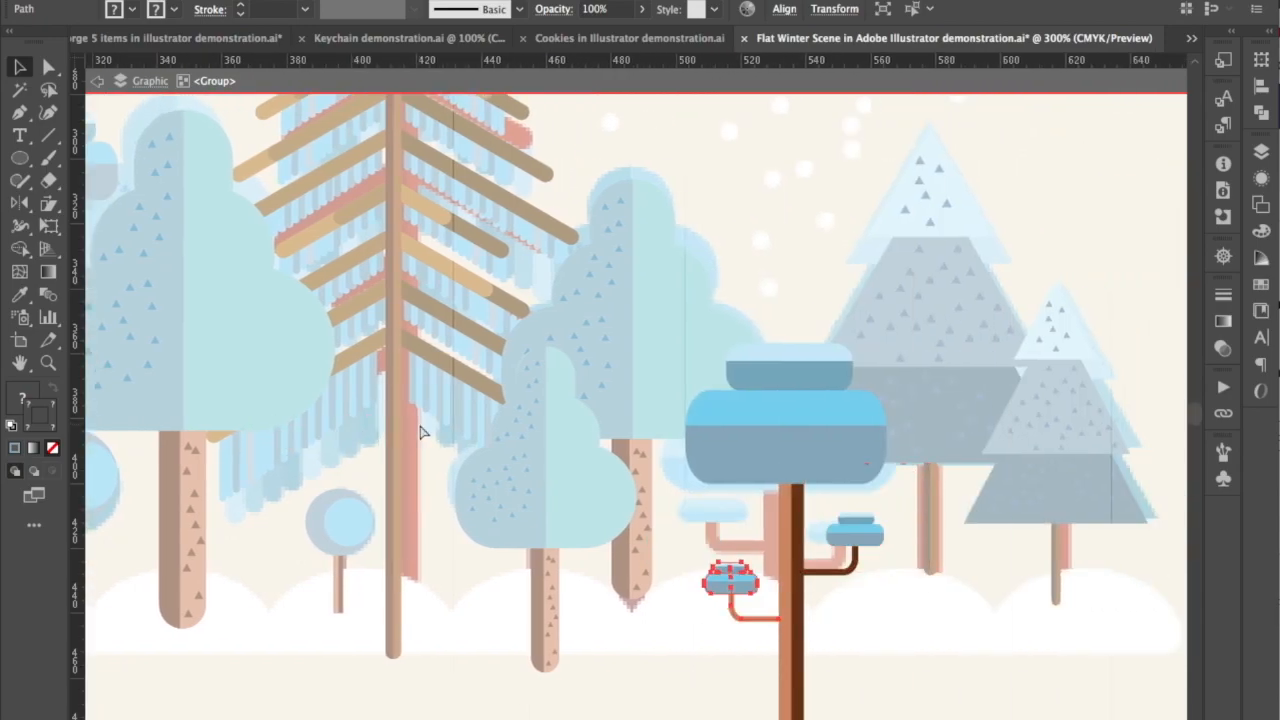
key(super+z)
key(super+z)
key(super+z)
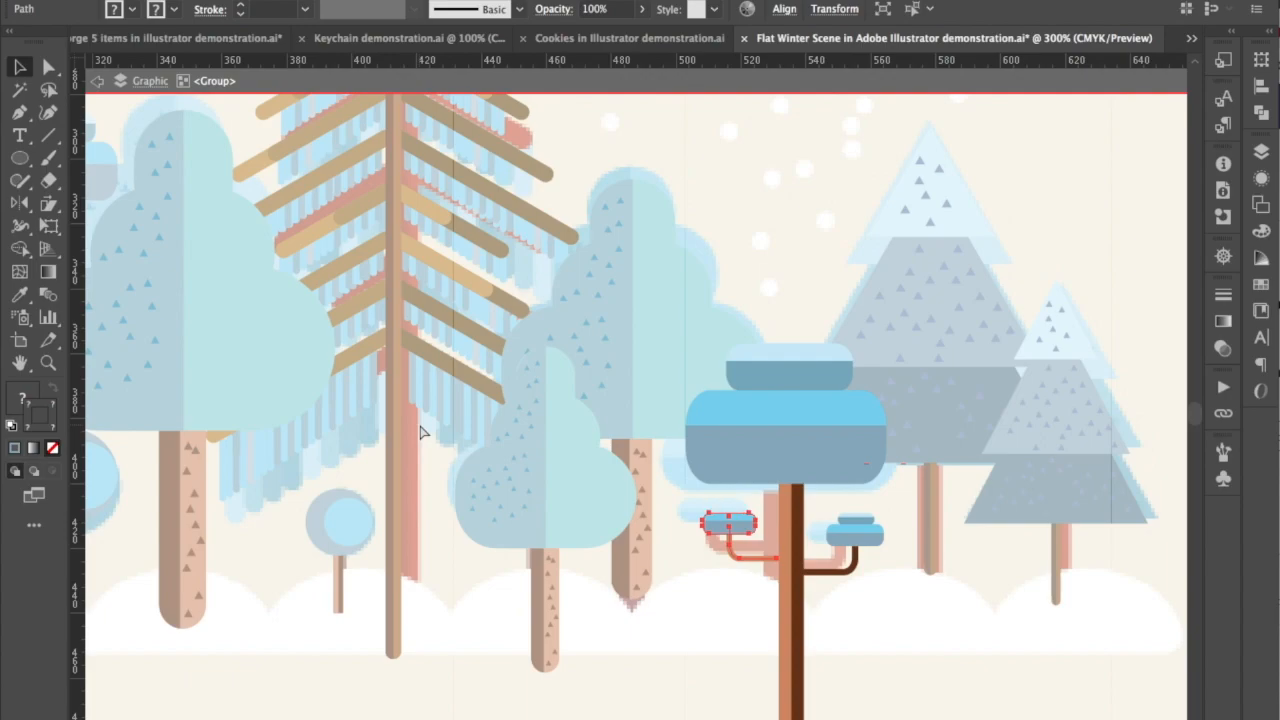
Step: Redo shortening the second flat-topped tree's trunk, lowering its crown and fitting the tree over its reference behind the triangular tree
key(super+z)
key(Left)
key(Left)
key(Left)
key(Left)
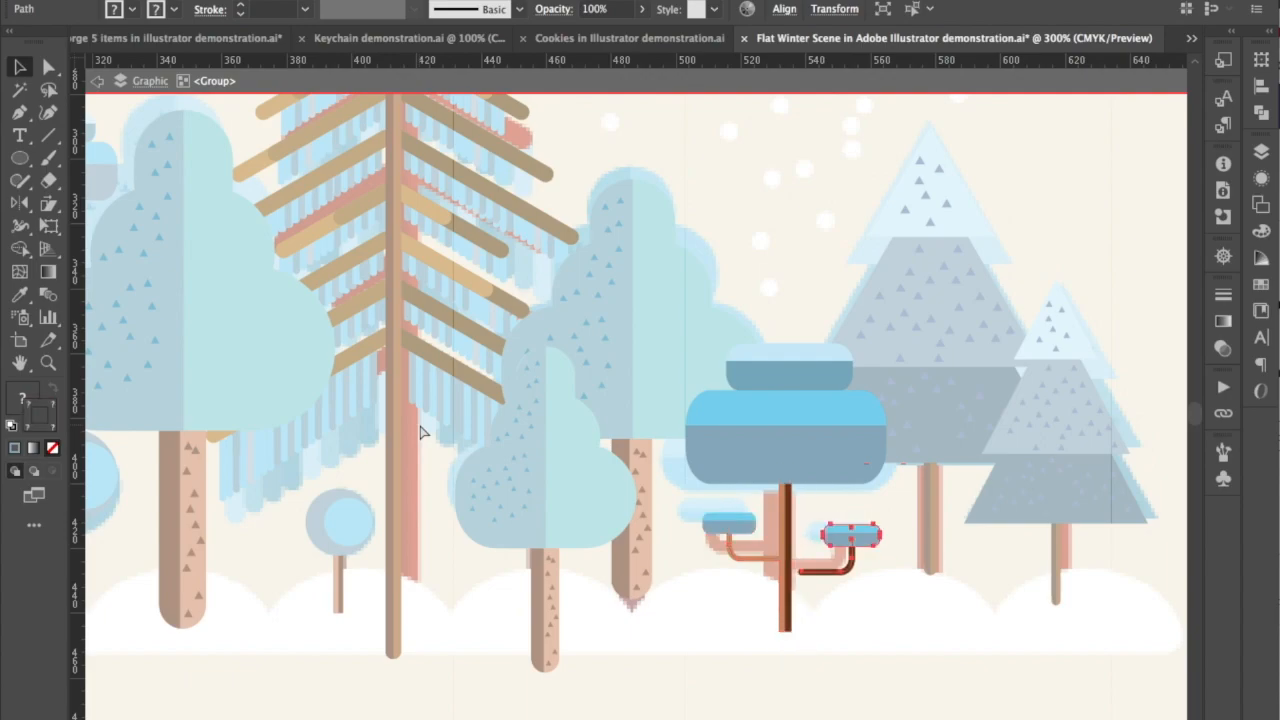
key(ctrl+z)
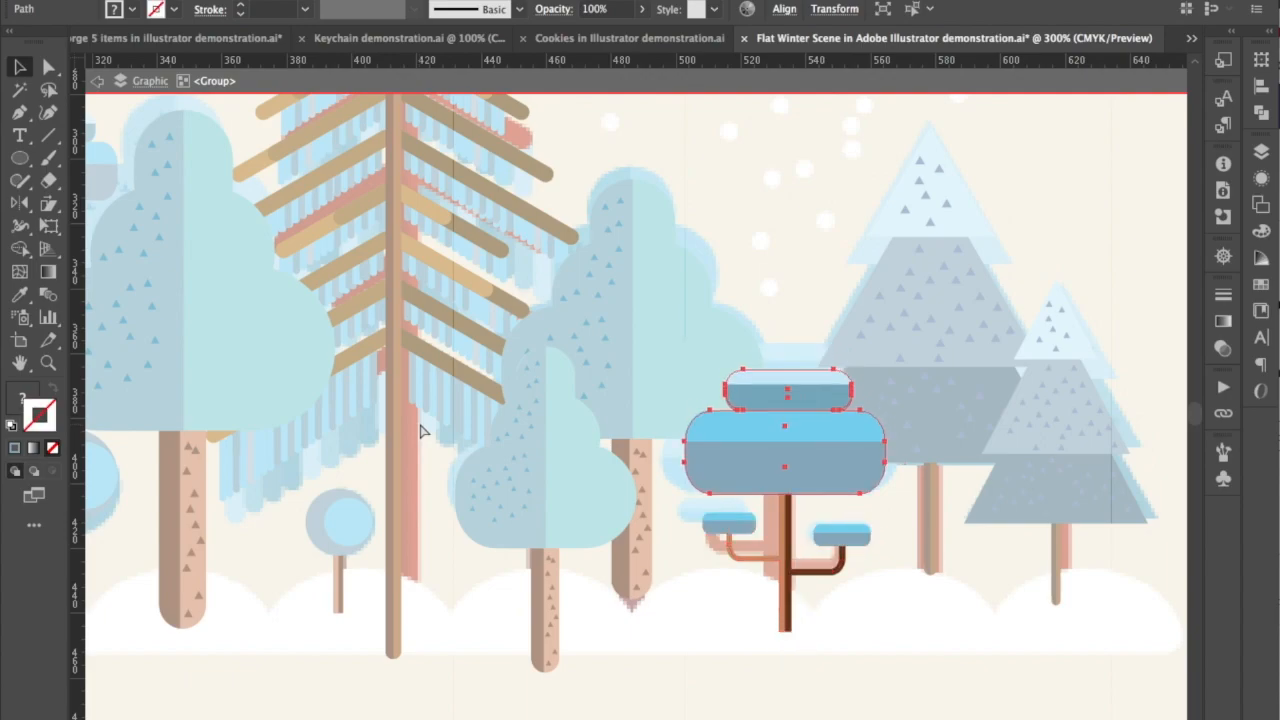
key(ctrl+z)
key(ctrl+z)
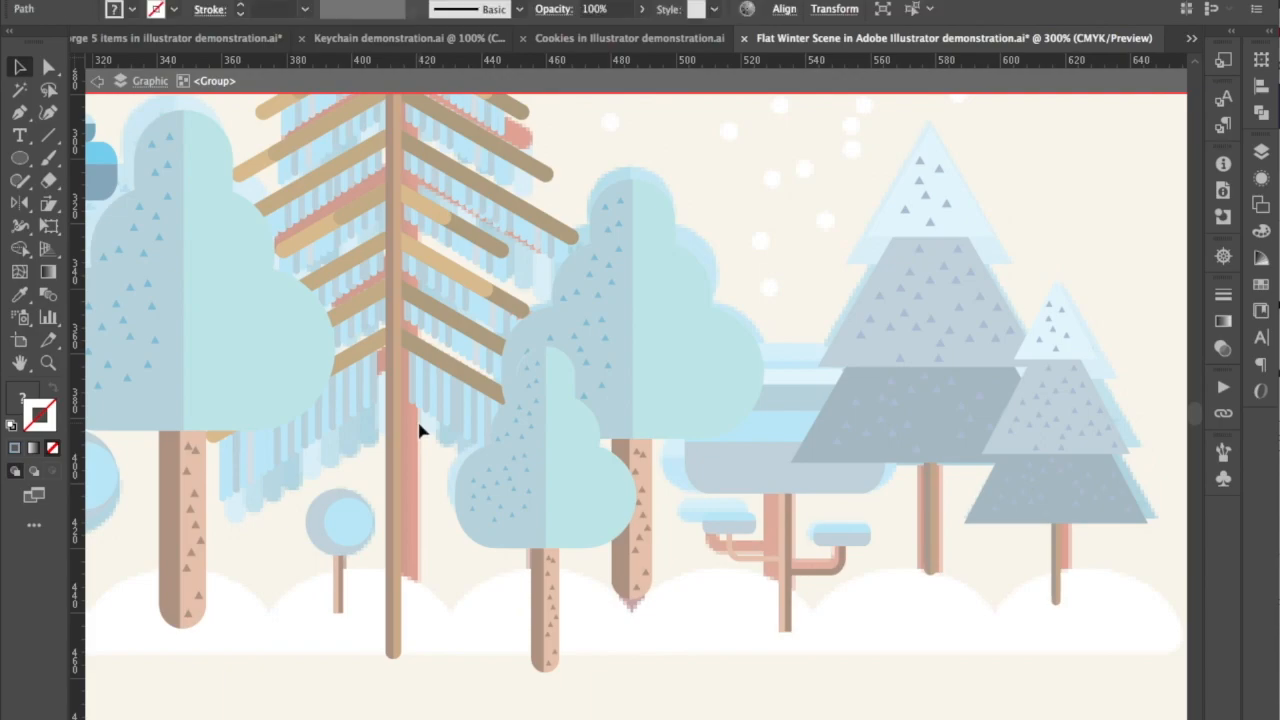
Step: Redo trimming the lower end of the tall flat-topped tree's trunk at the snow line
scroll(420, 430, down, 1)
scroll(420, 430, down, 1)
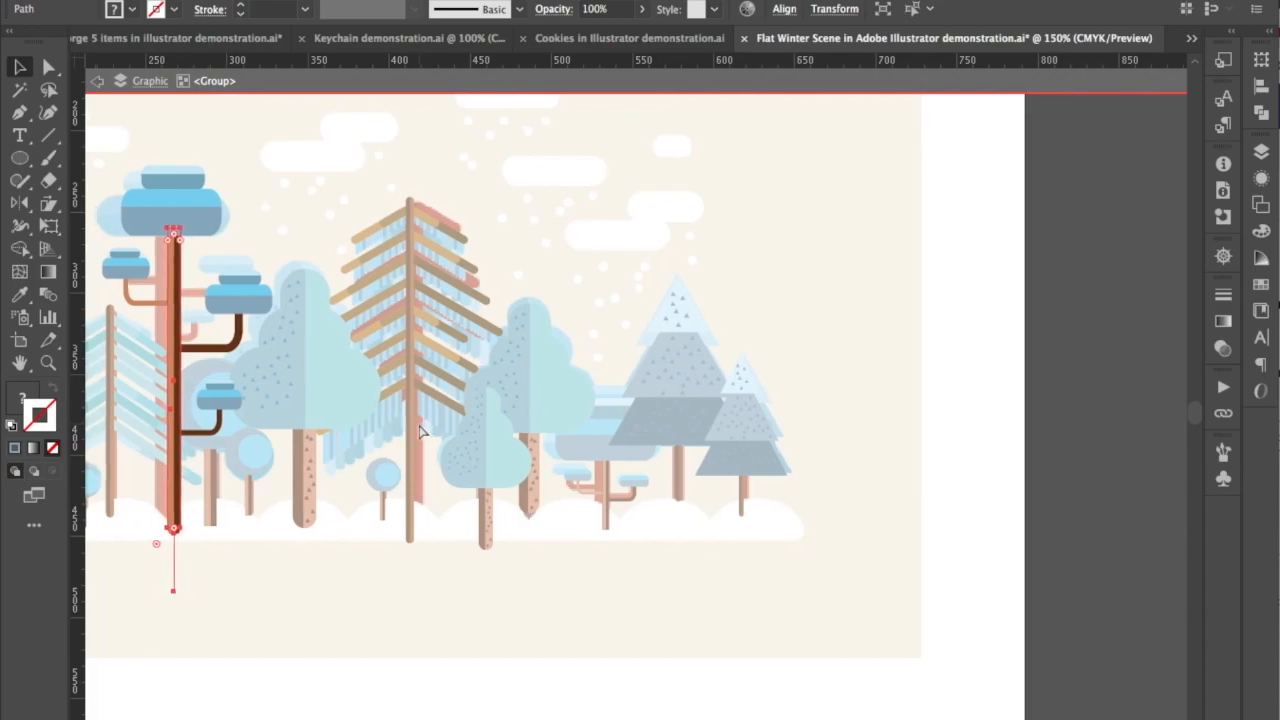
scroll(420, 430, left, 2)
scroll(421, 430, left, 10)
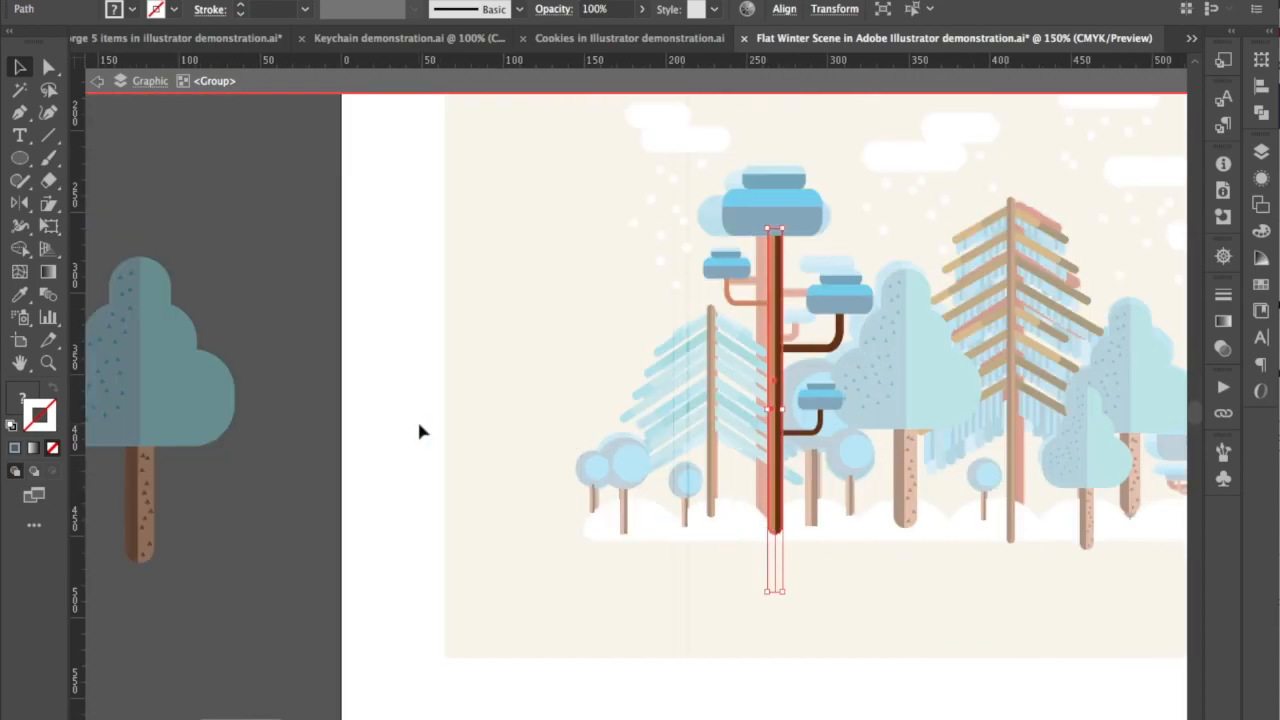
scroll(418, 425, up, 1)
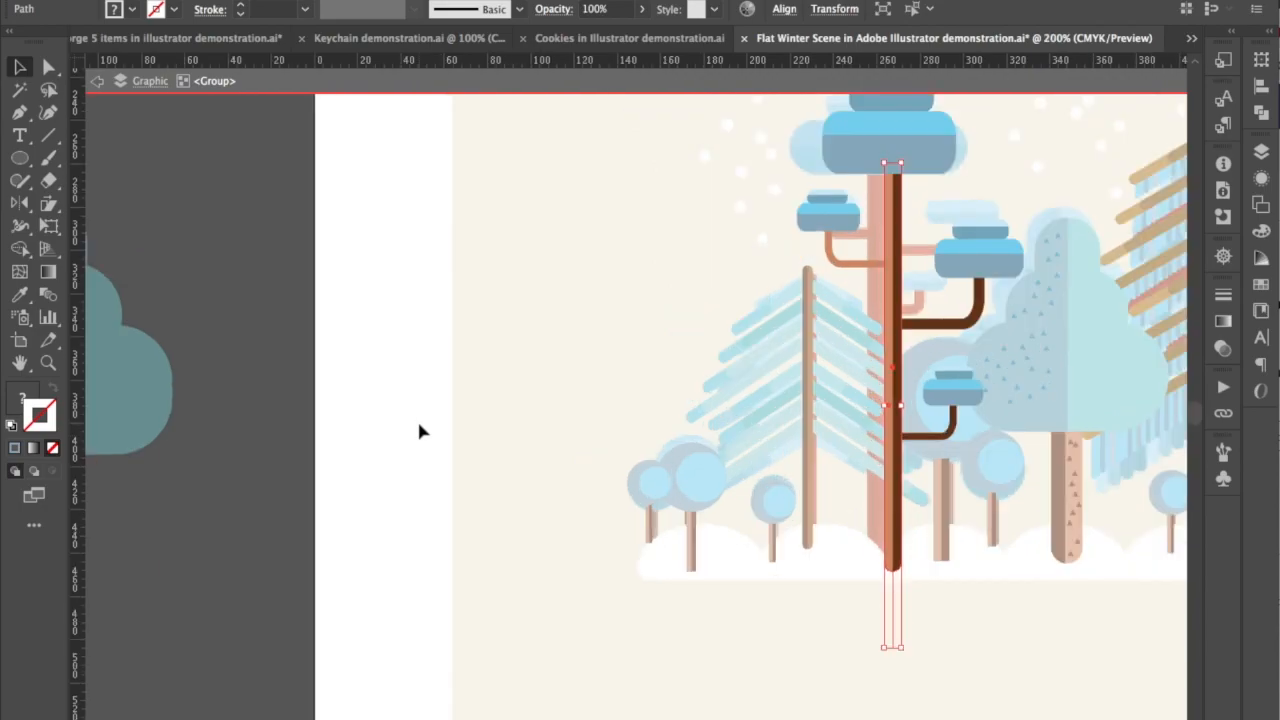
scroll(420, 430, up, 3)
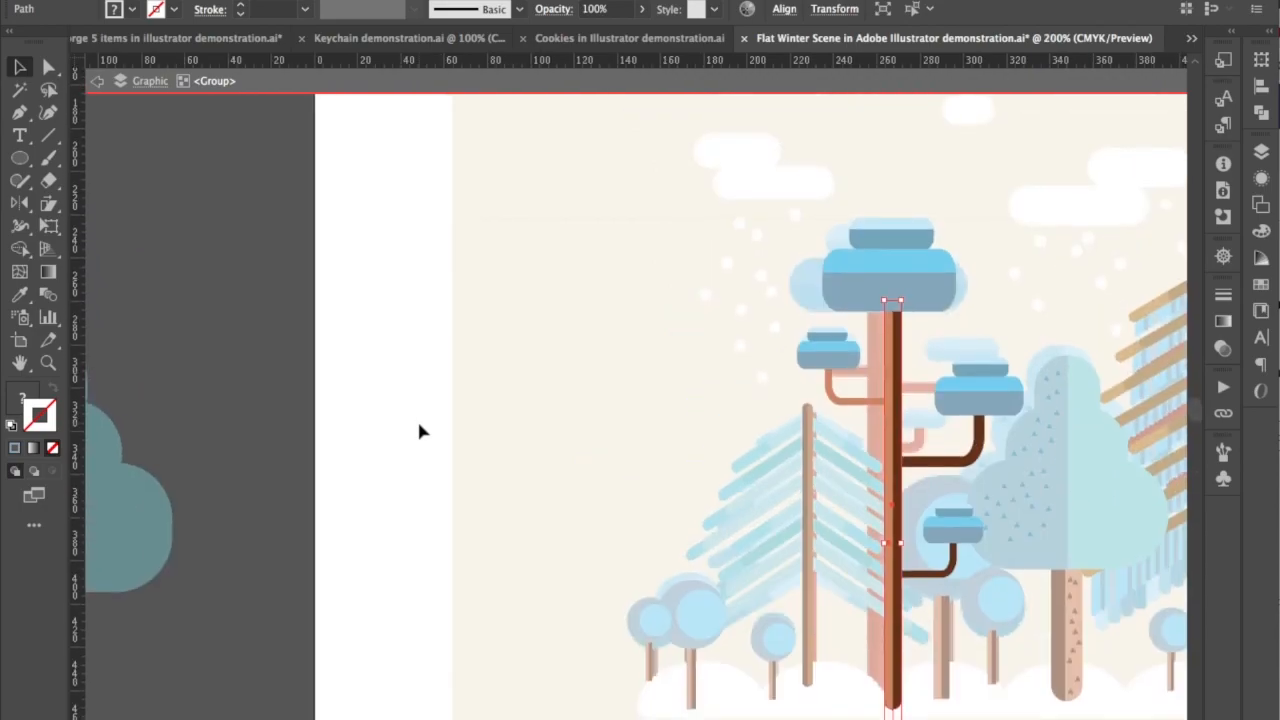
Step: Redo drawing the background rectangle, giving it a cream fill with a 1 pt blue-gray stroke and placing it behind the trees
key(super+z)
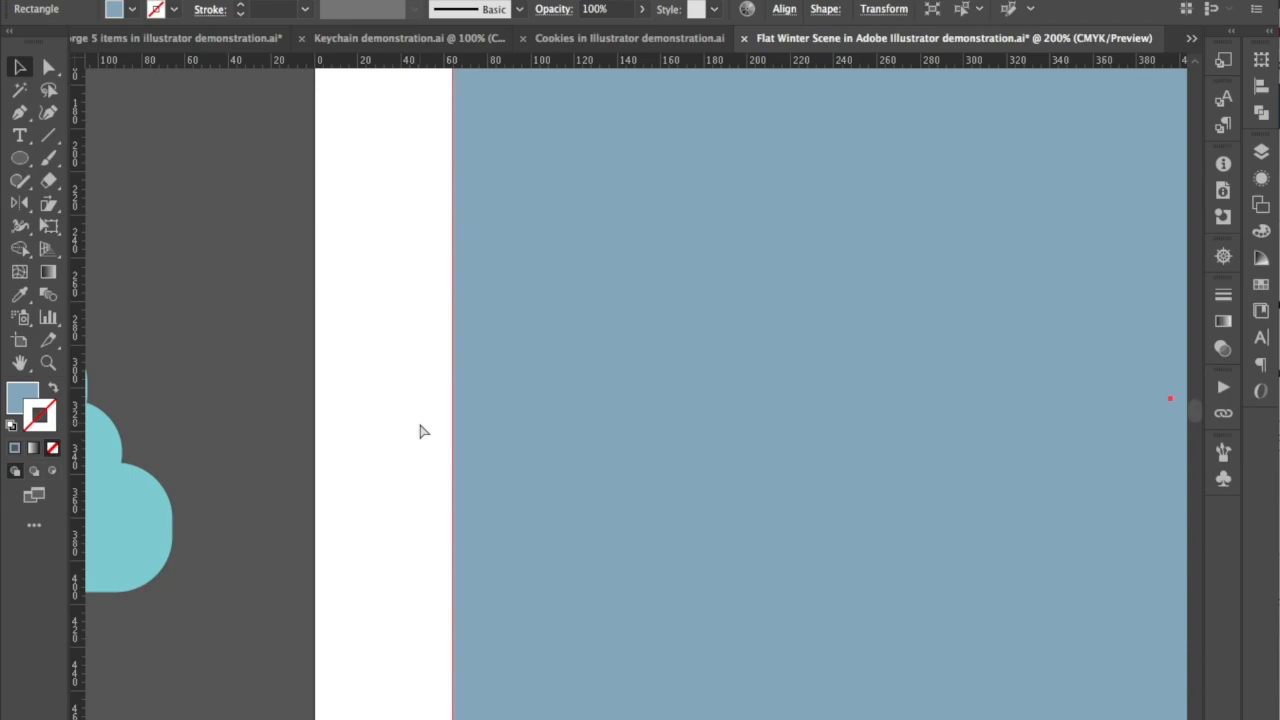
key(shift+x)
key(shift+super+z)
key(shift+super+z)
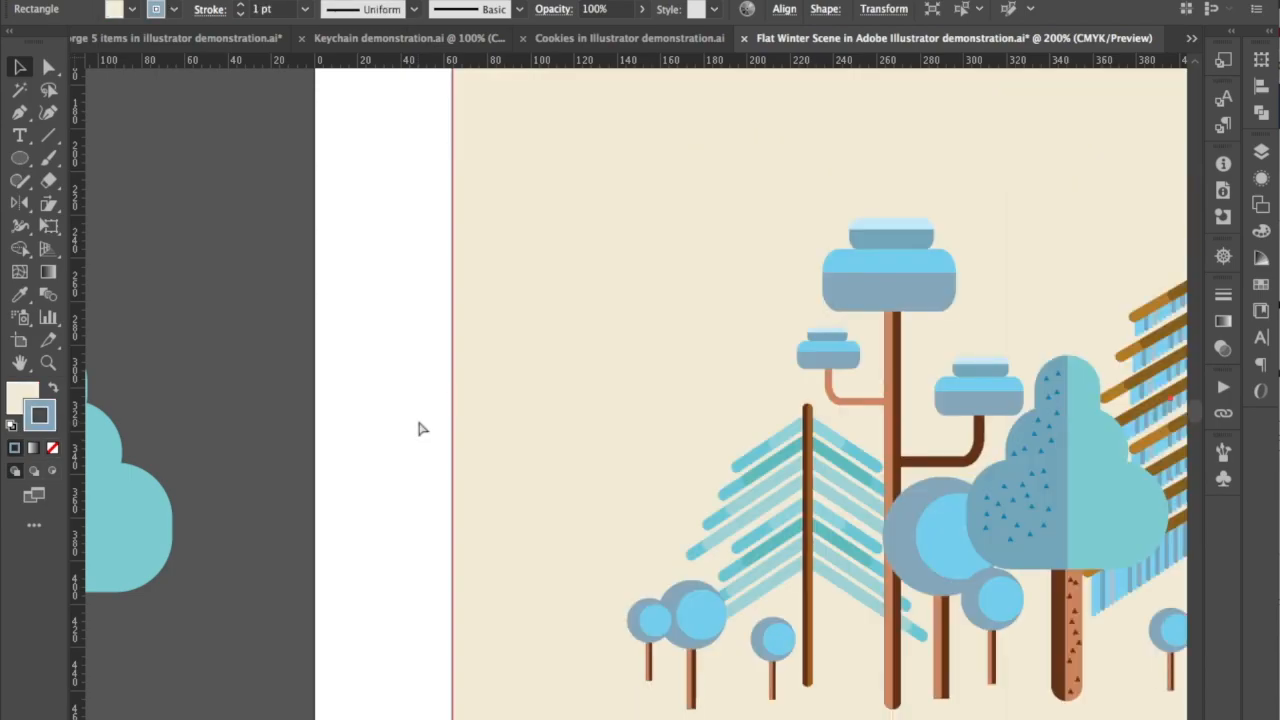
key(super+0)
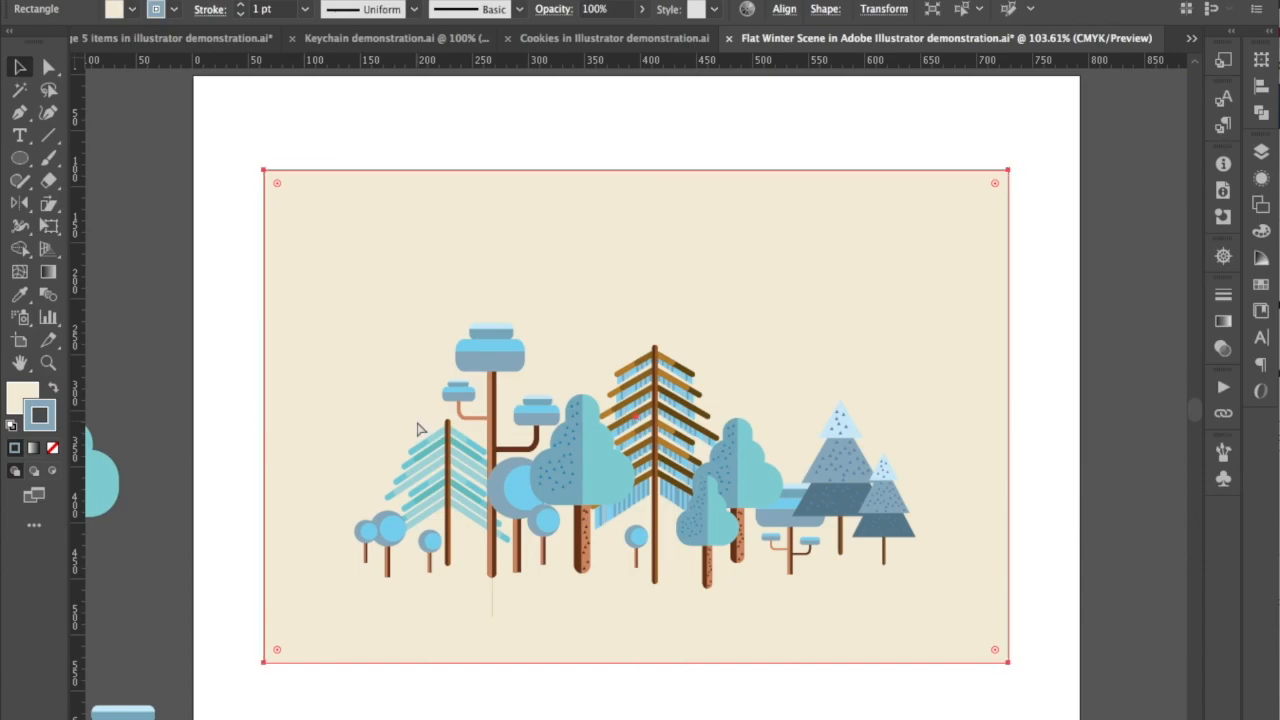
Step: Redo drawing a white circle over the snow bank's left end and adding four overlapping copies in a row
key(shift+super+z)
key(shift+super+z)
key(shift+super+z)
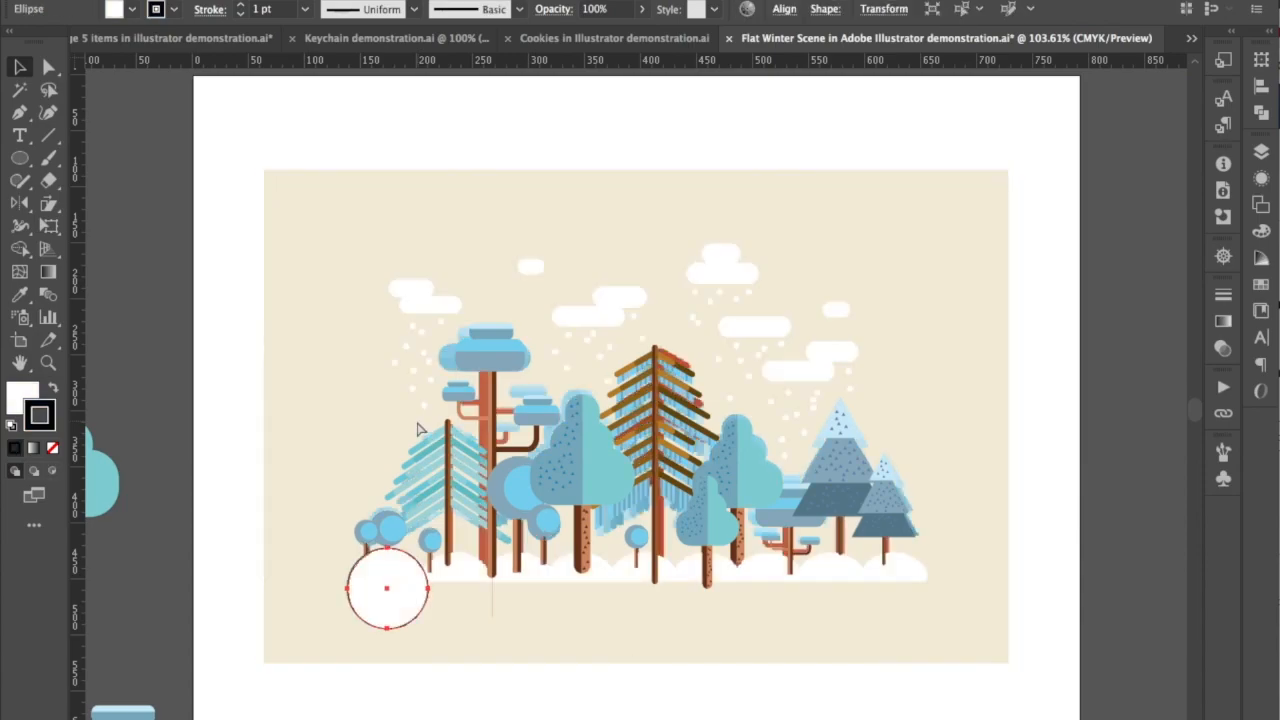
key(shift+super+z)
key(shift+super+z)
key(shift+super+z)
key(shift+super+z)
key(shift+super+z)
key(shift+super+z)
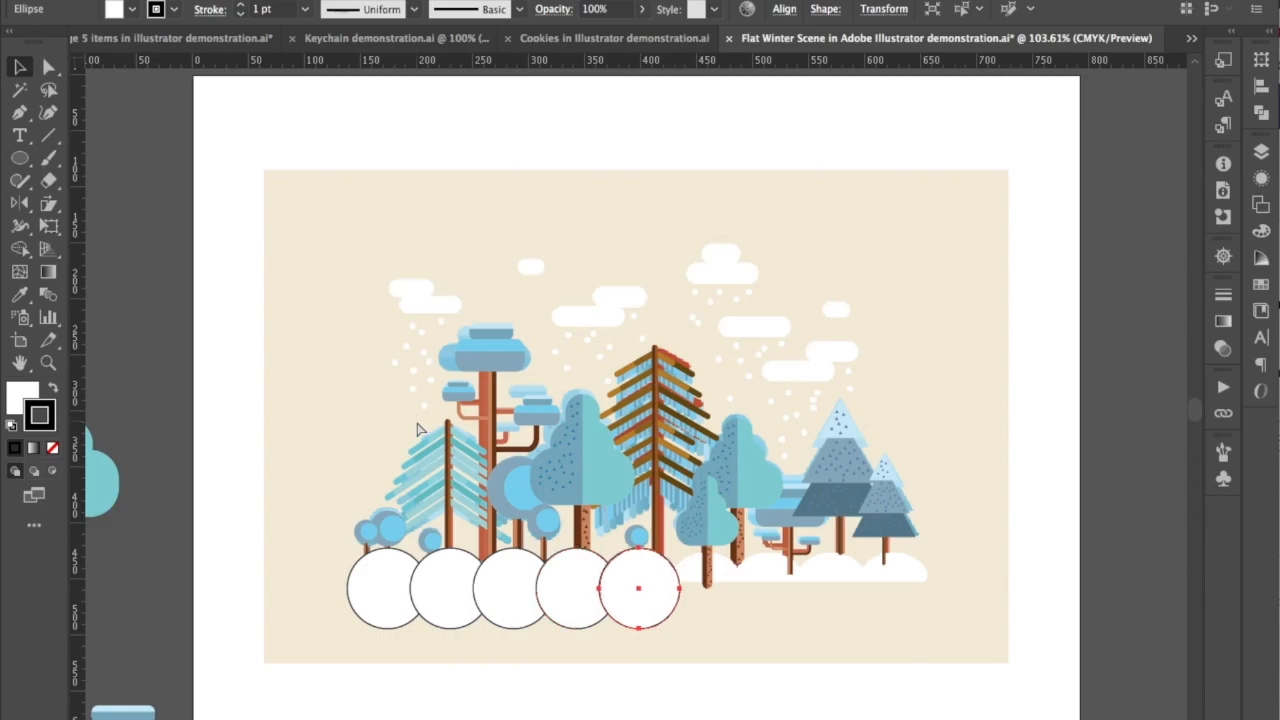
Step: Redo extending the row with four more circles and uniting them all into one snow bank shape
key(shift+super+z)
key(shift+super+z)
key(shift+super+z)
key(shift+super+z)
key(shift+super+z)
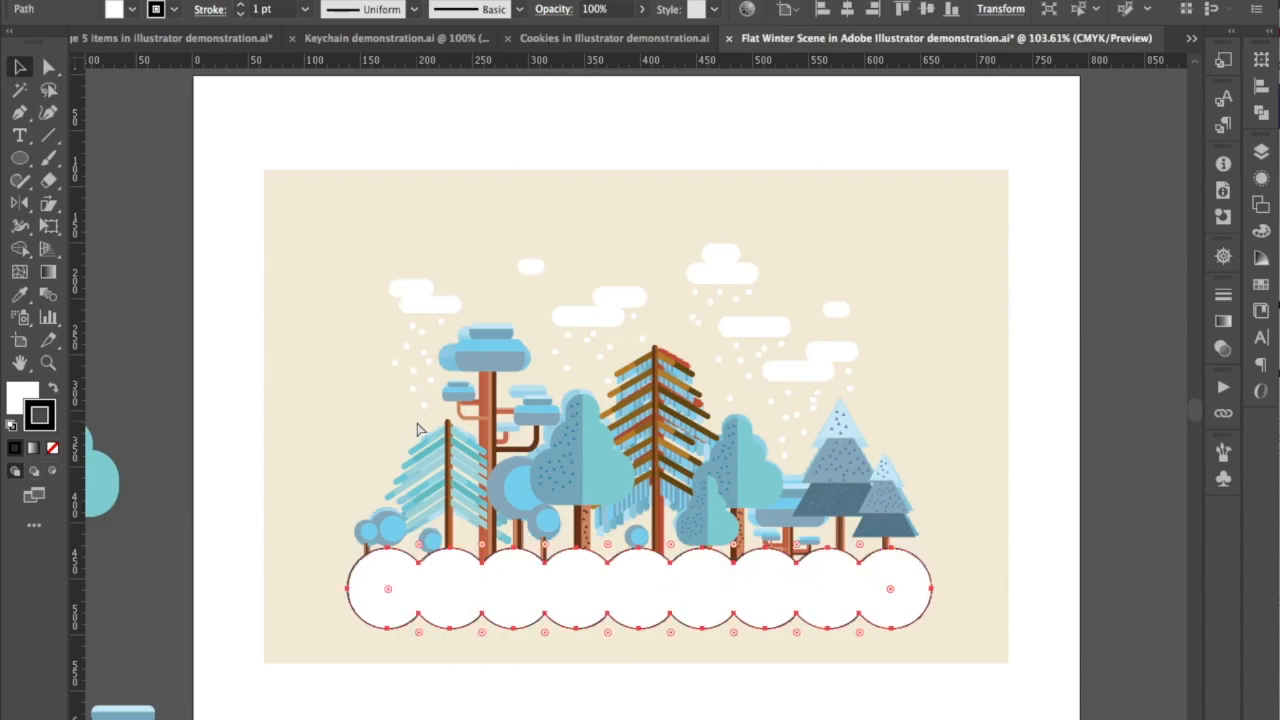
Step: Redo flattening the snow bank's underside and rounding its two bottom corners
key(shift+super+z)
key(shift+super+z)
key(shift+super+z)
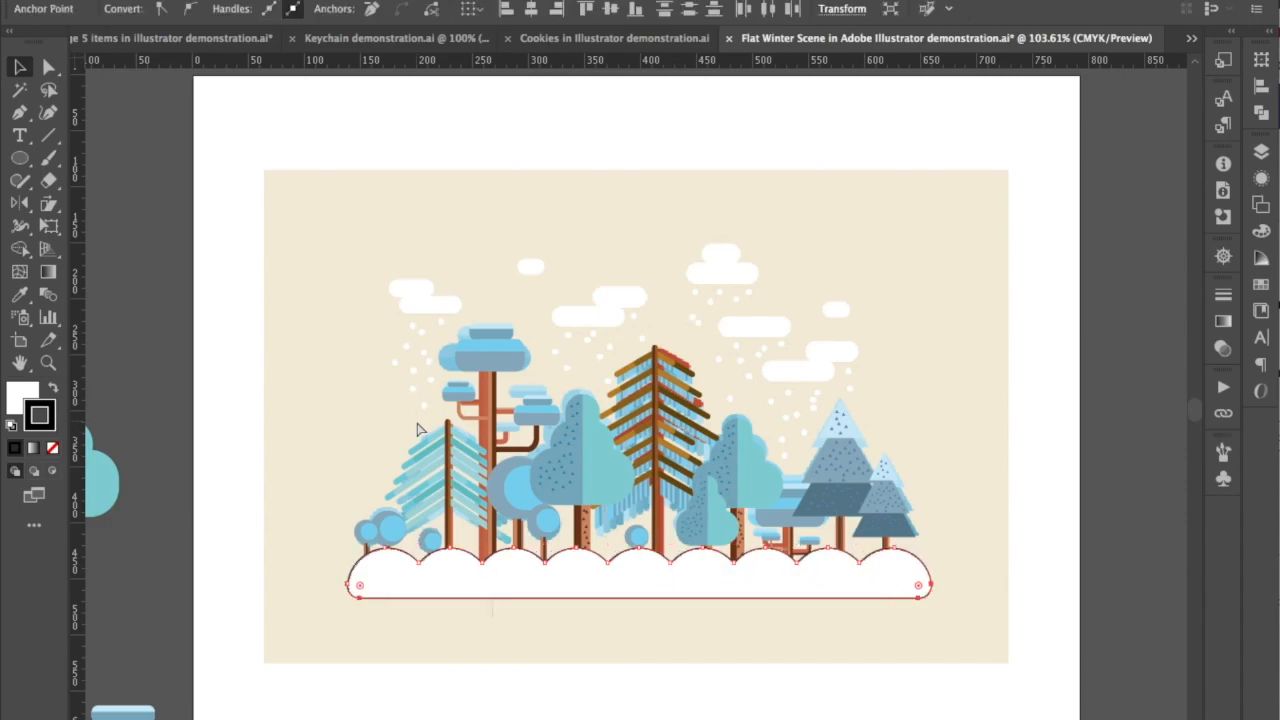
Step: Redo drawing a two-part rounded cloud over the leftmost reference cloud and fitting further ones over the center and right references
key(shift+super+z)
key(shift+super+z)
key(shift+super+z)
key(shift+super+z)
key(shift+super+z)
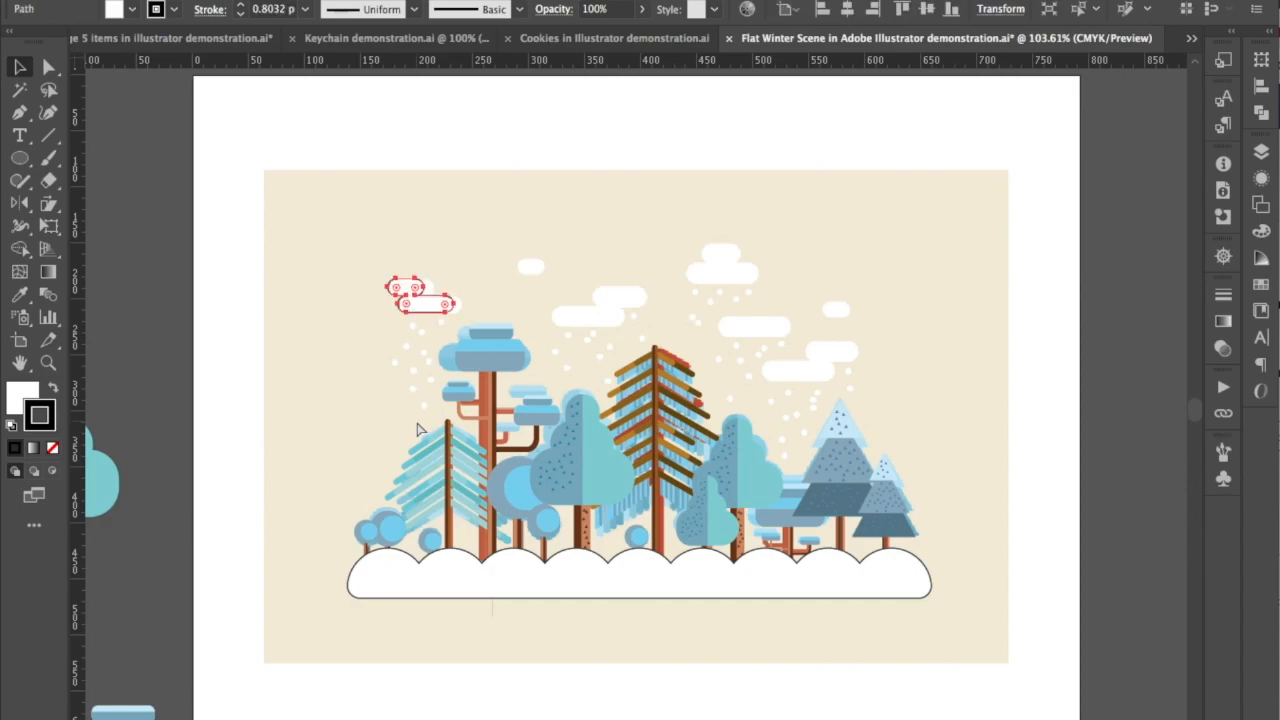
key(shift+super+z)
key(shift+super+z)
key(shift+super+z)
key(shift+super+z)
key(shift+super+z)
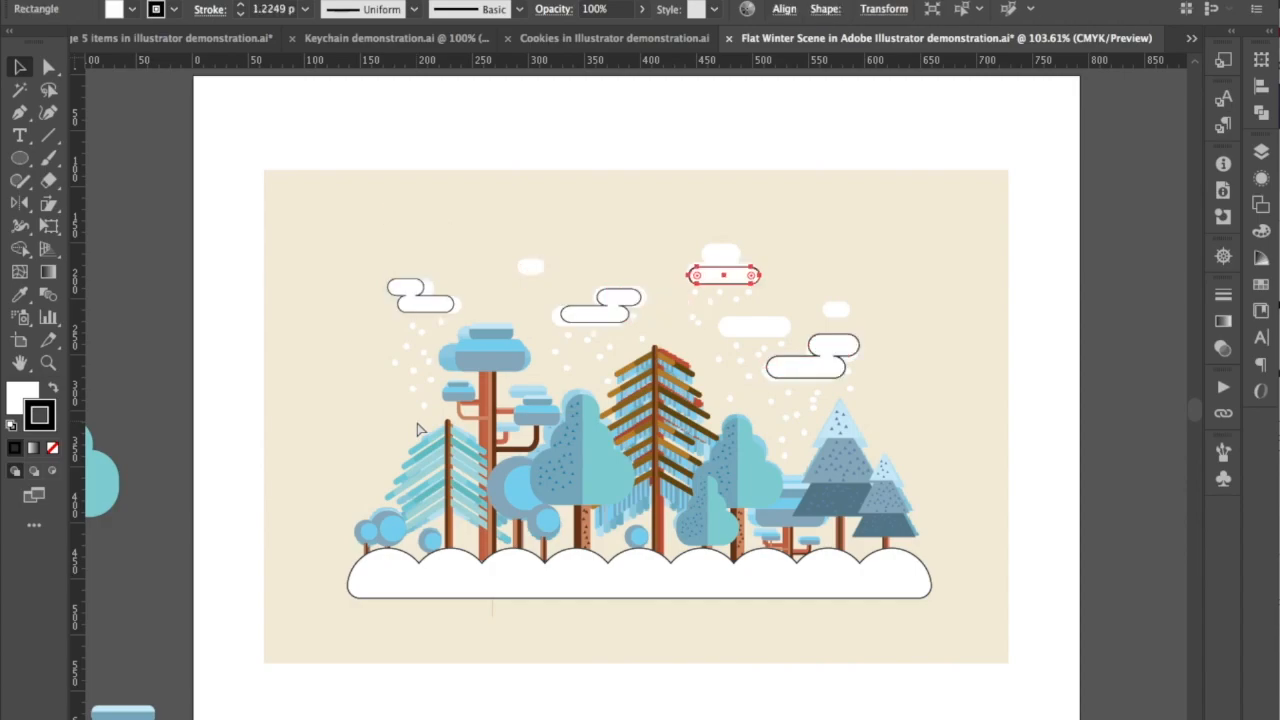
Step: Redo completing the highest two-part cloud and adding three single rounded clouds over their references
key(shift+super+z)
key(shift+super+z)
key(shift+super+z)
key(shift+super+z)
key(shift+super+z)
key(shift+super+z)
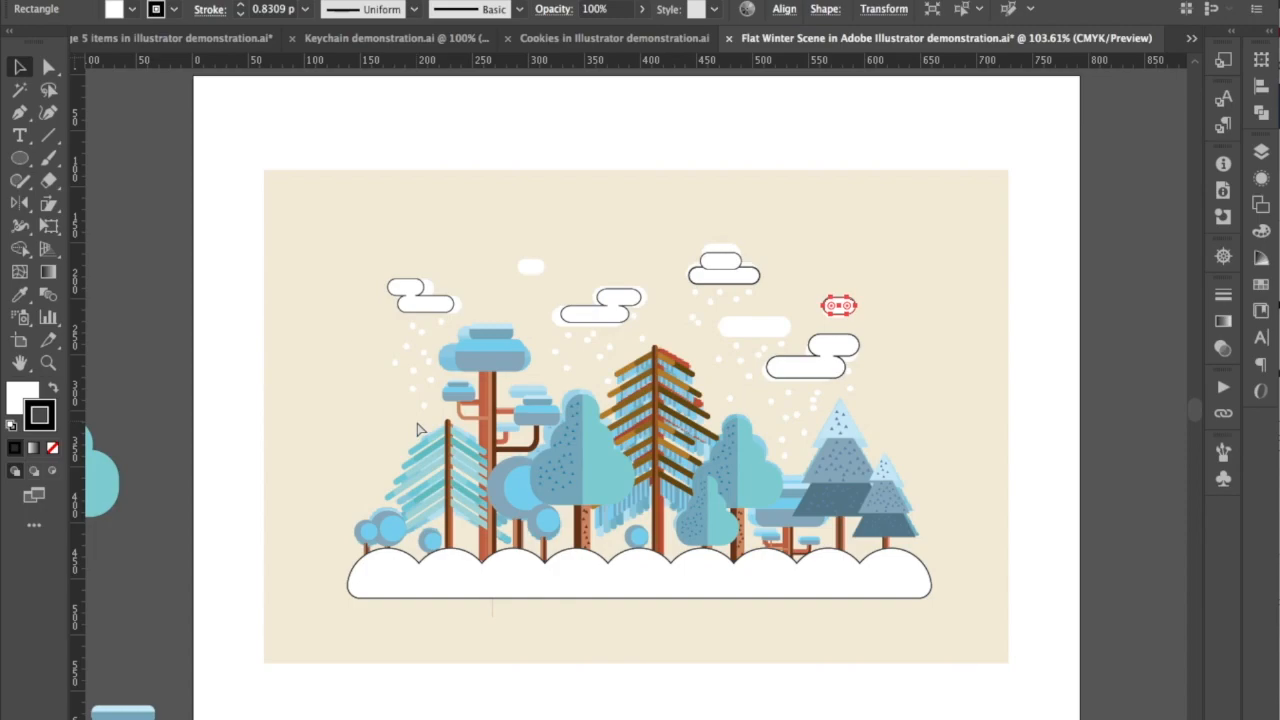
key(shift+super+z)
key(shift+super+z)
key(shift+super+z)
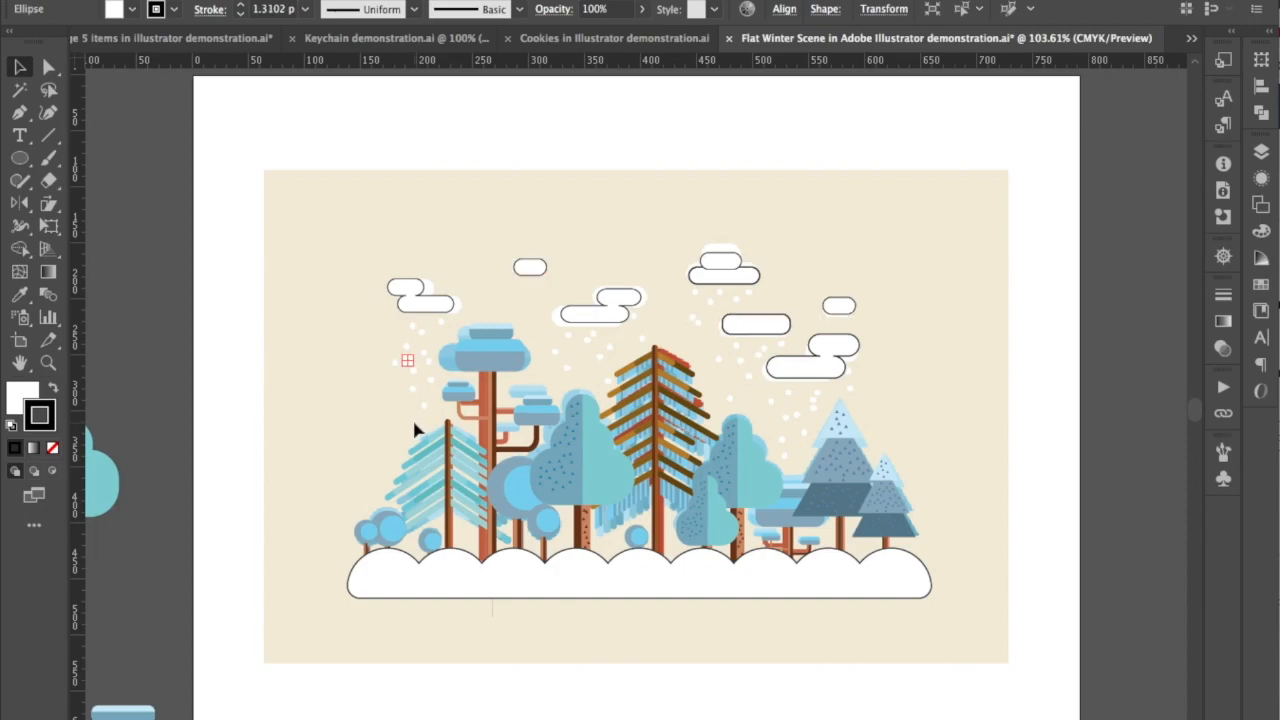
Step: Redo drawing a small white snowflake circle without a stroke and scattering copies beneath the leftmost cloud
key(super+equal)
key(shift+super+z)
key(shift+super+z)
key(shift+super+z)
key(shift+super+z)
key(shift+super+z)
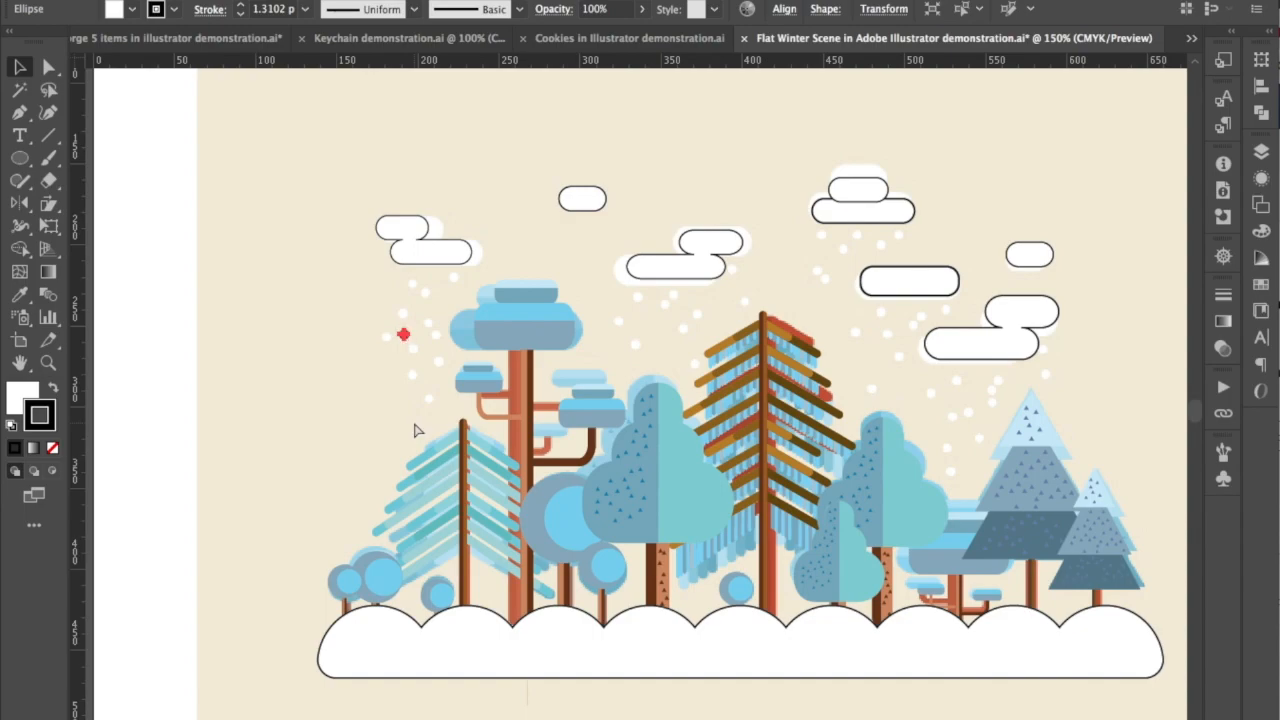
key(shift+super+z)
key(shift+super+z)
key(shift+super+z)
key(shift+super+z)
key(shift+super+z)
key(shift+super+z)
key(shift+super+z)
key(shift+super+z)
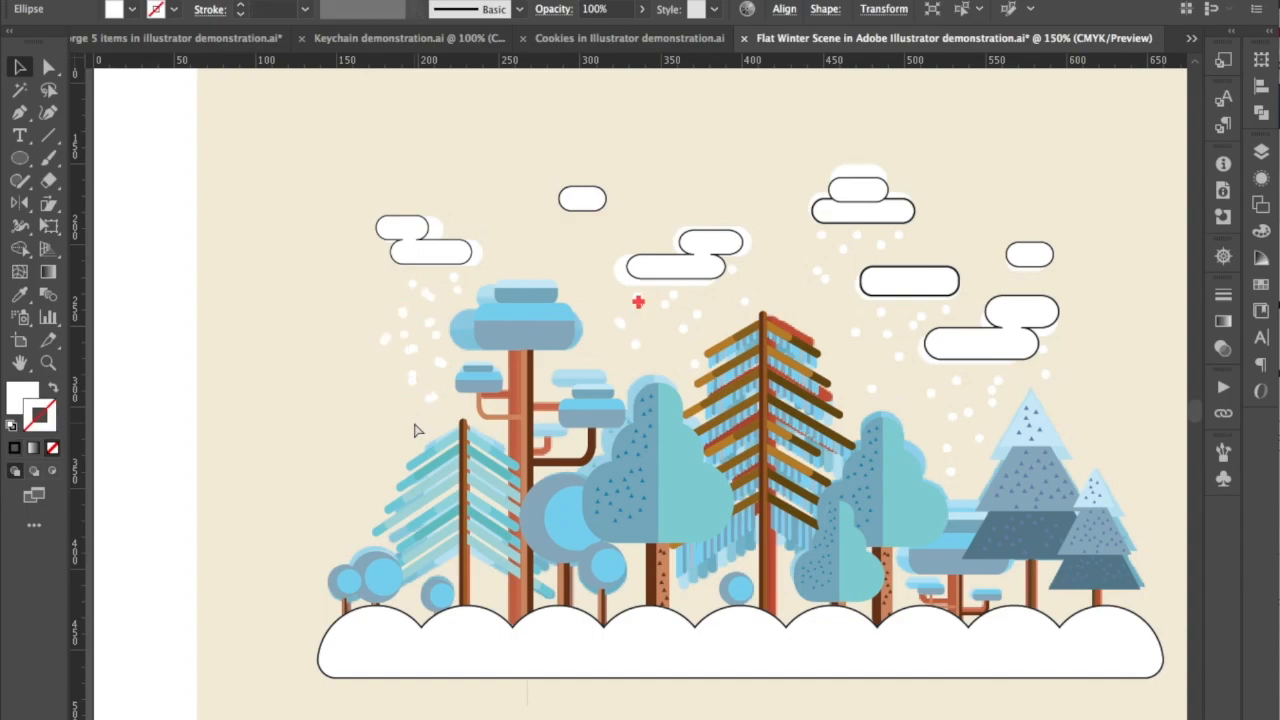
Step: Redo scattering snowflake copies beneath the center cloud and the highest two-part cloud
key(shift+super+z)
key(shift+super+z)
key(shift+super+z)
key(shift+super+z)
key(shift+super+z)
key(shift+super+z)
key(shift+super+z)
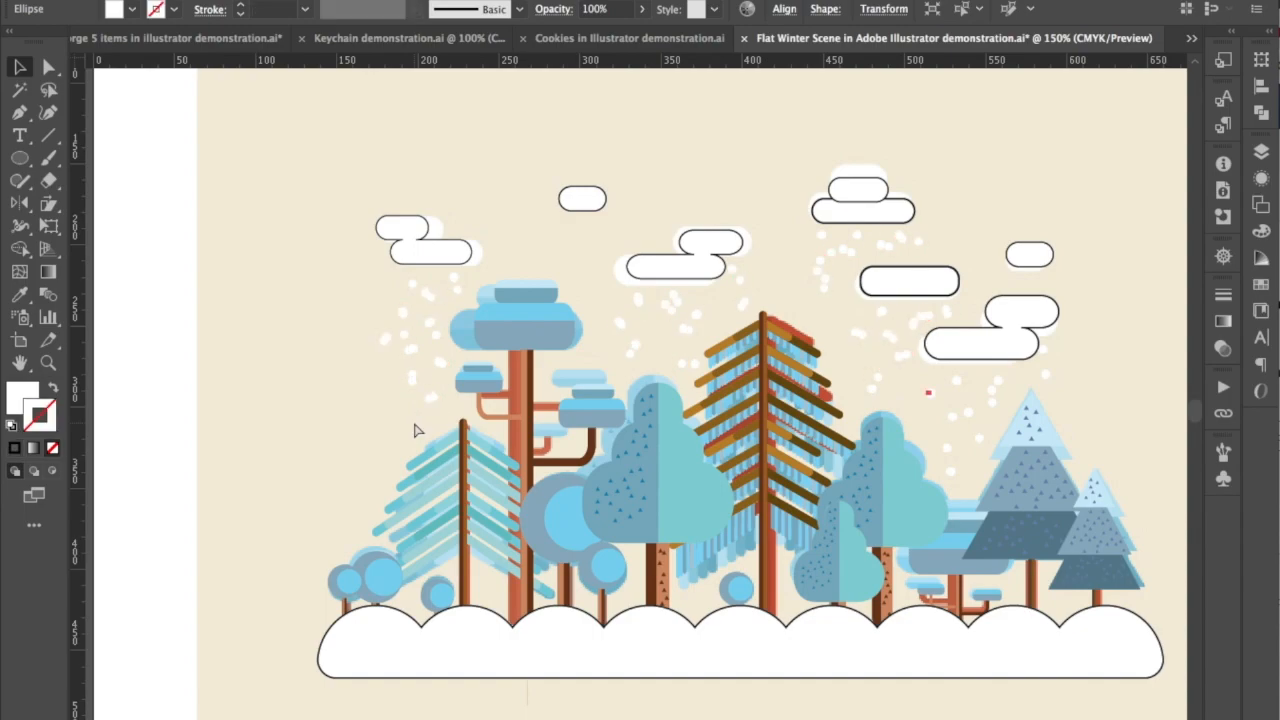
Step: Redo adding the last snowflakes near the triangular trees and recoloring the cloud and snow bank outlines light blue
key(shift+super+z)
key(shift+super+z)
key(shift+super+z)
key(shift+super+z)
key(shift+super+z)
key(shift+super+z)
key(shift+super+z)
key(shift+super+z)
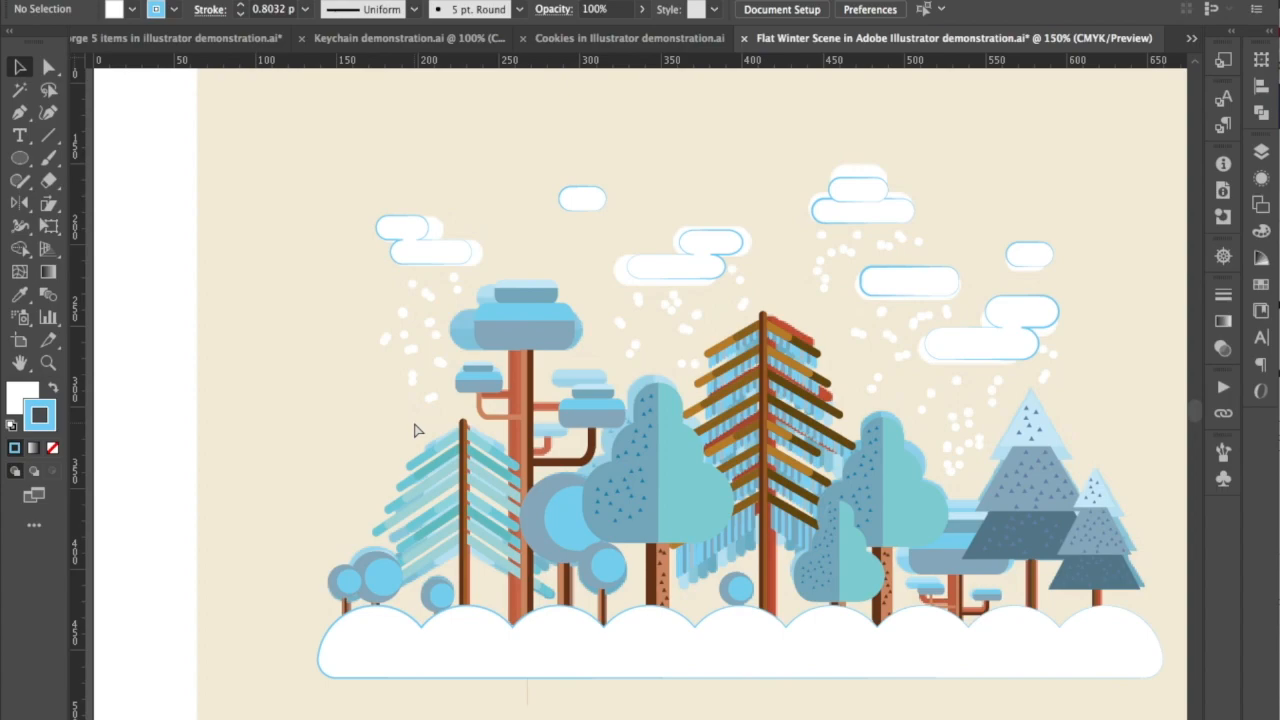
Step: Redo hiding the reference in favor of the outlined cream background and capture a screenshot of the whole framed scene
key(shift+super+z)
key(shift+super+z)
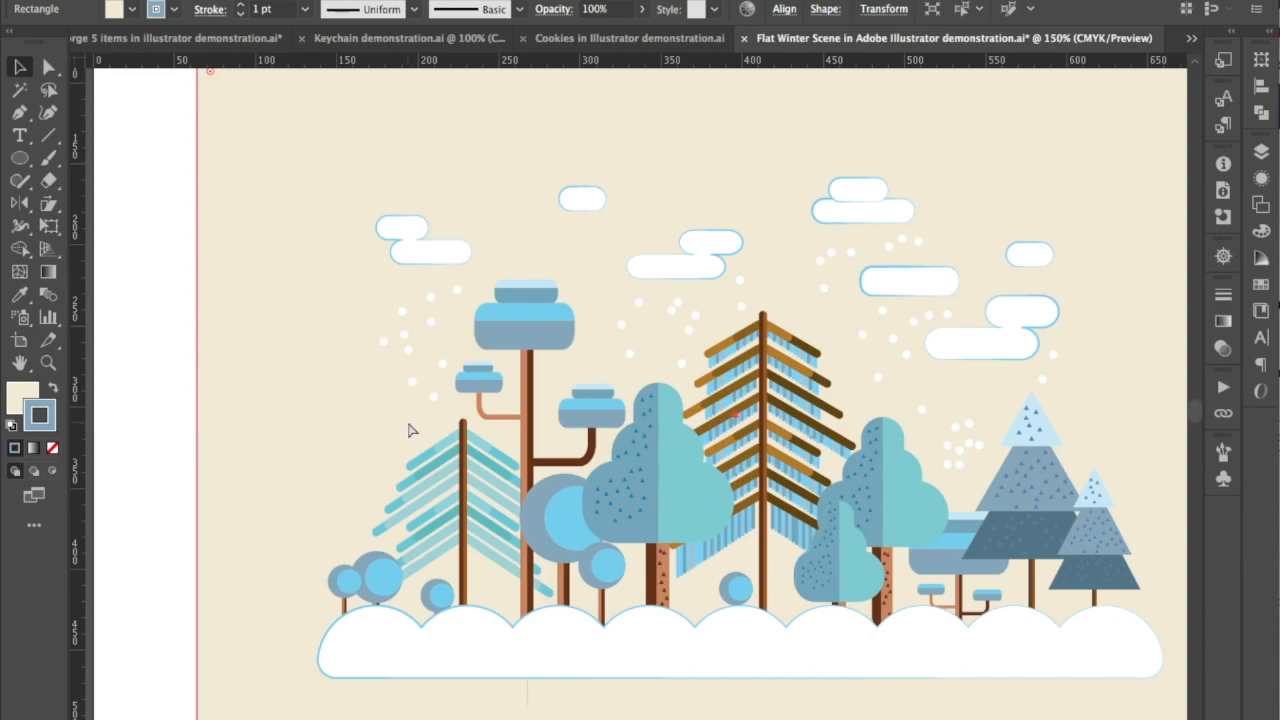
key(super+0)
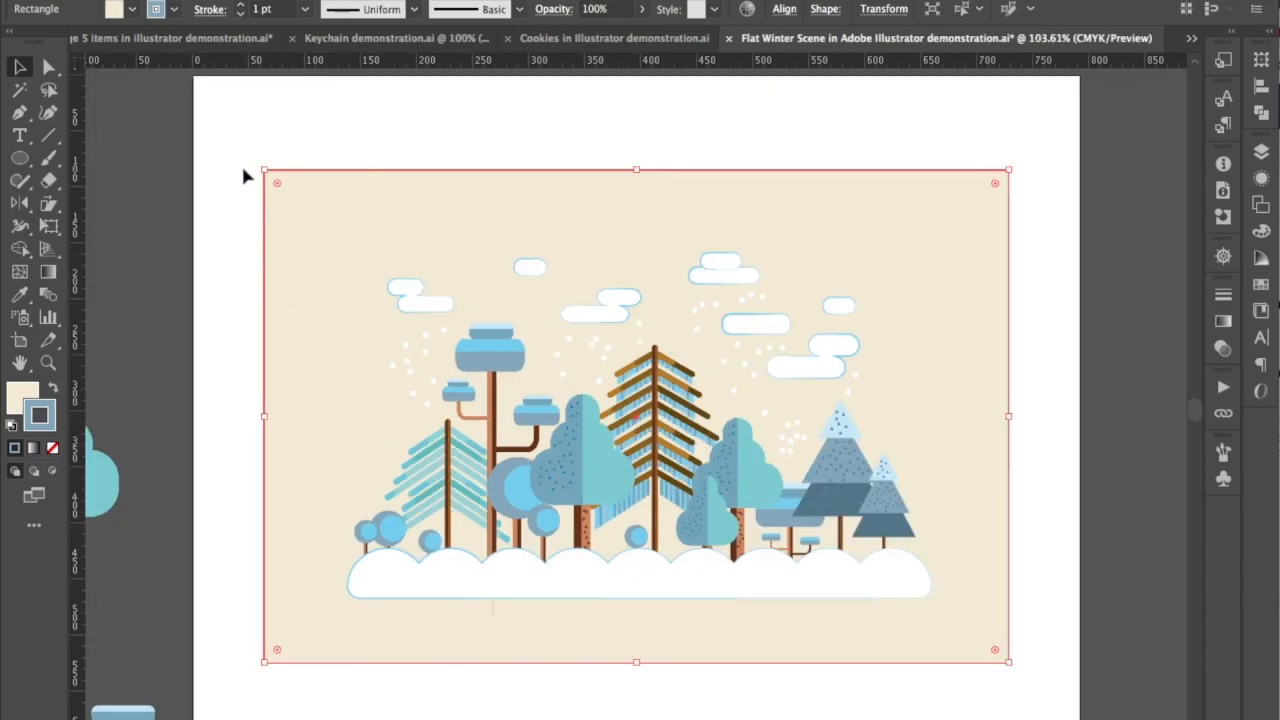
click(243, 173)
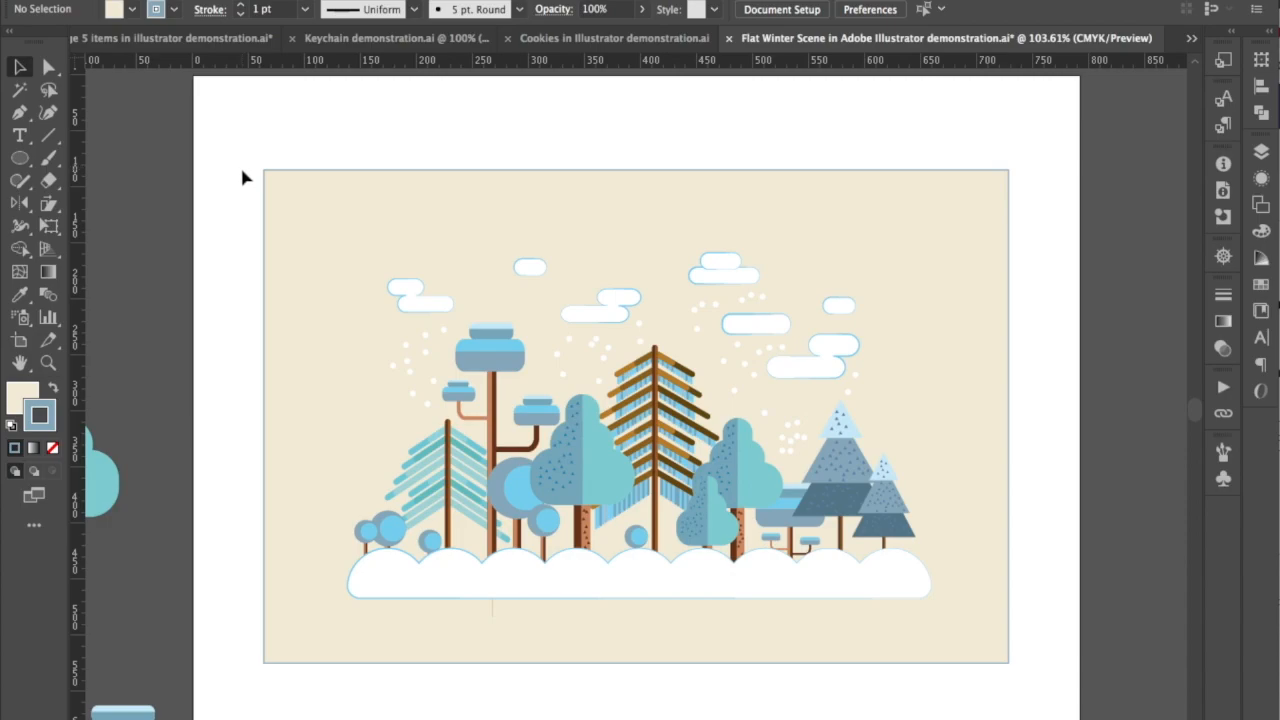
key(super+shift+4)
drag(253, 159, 1021, 677)
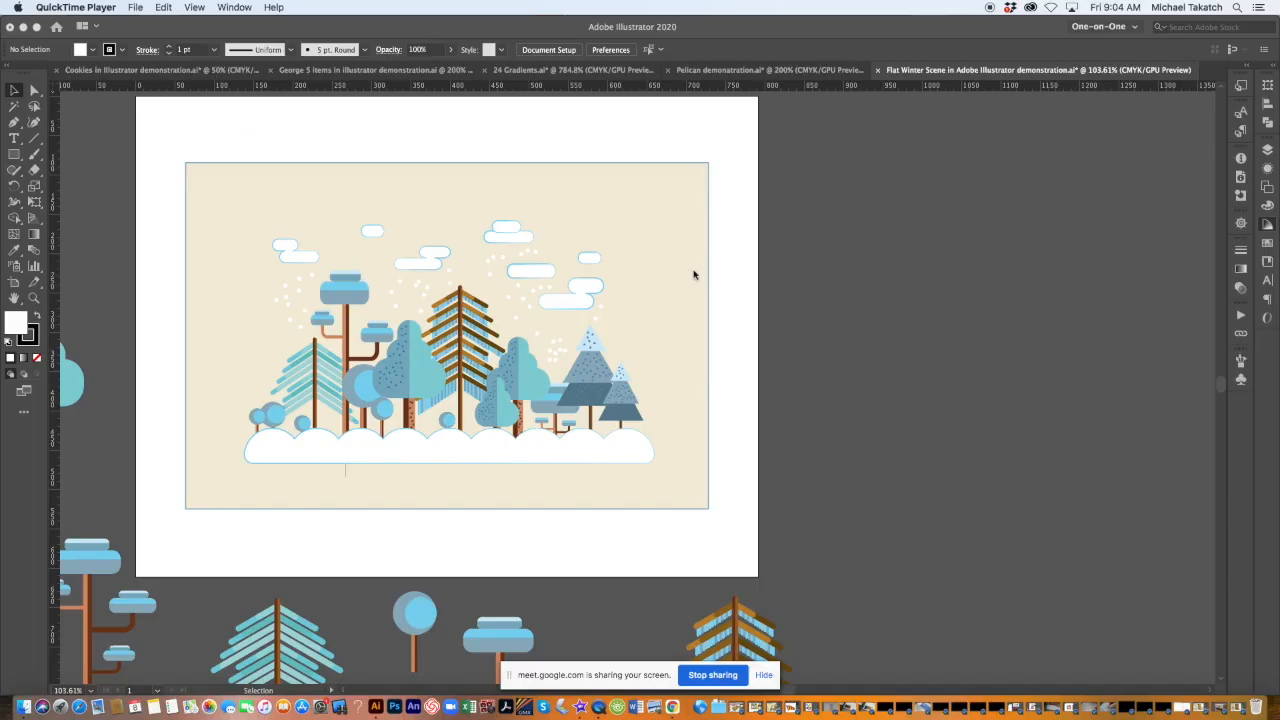
Step: Compare the Graphic and Graphic copy layers by toggling their visibility, leaving Graphic copy shown and Graphic hidden
click(694, 274)
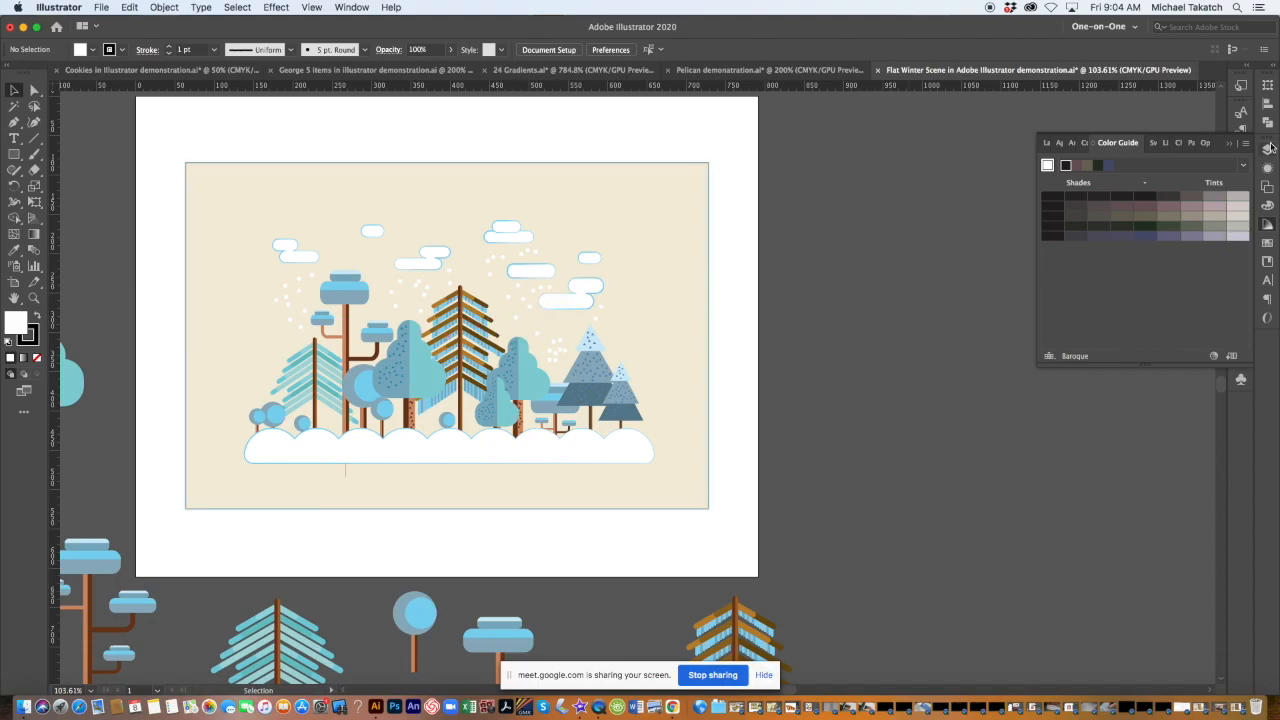
click(1266, 151)
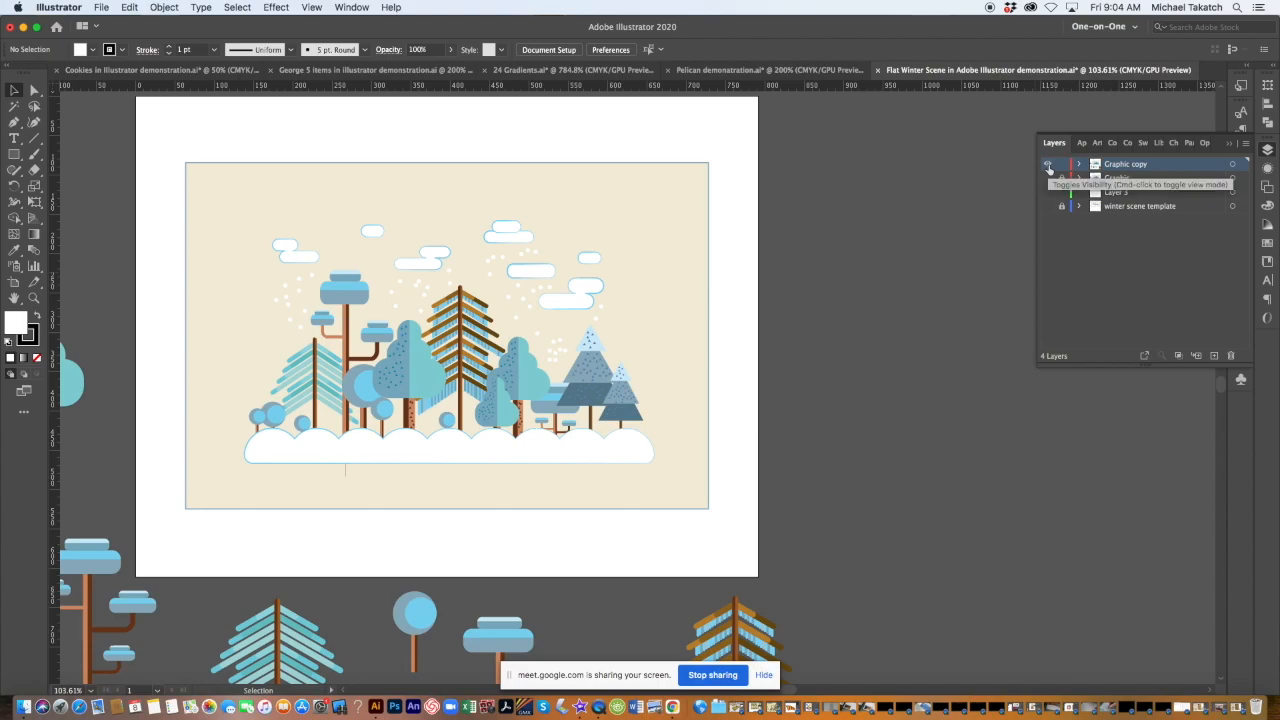
click(1048, 181)
click(1048, 166)
click(1048, 166)
click(1048, 178)
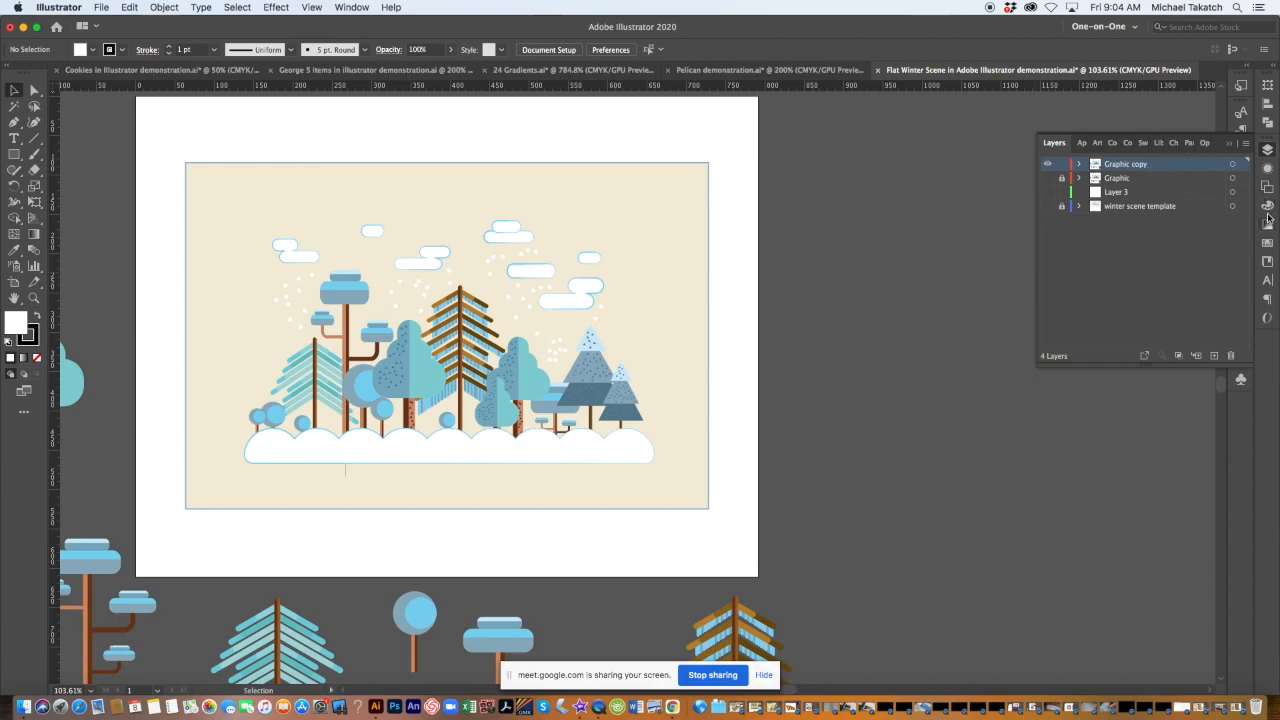
Step: Open the Edit Colors dialog for the Color Guide's current color group
click(1267, 206)
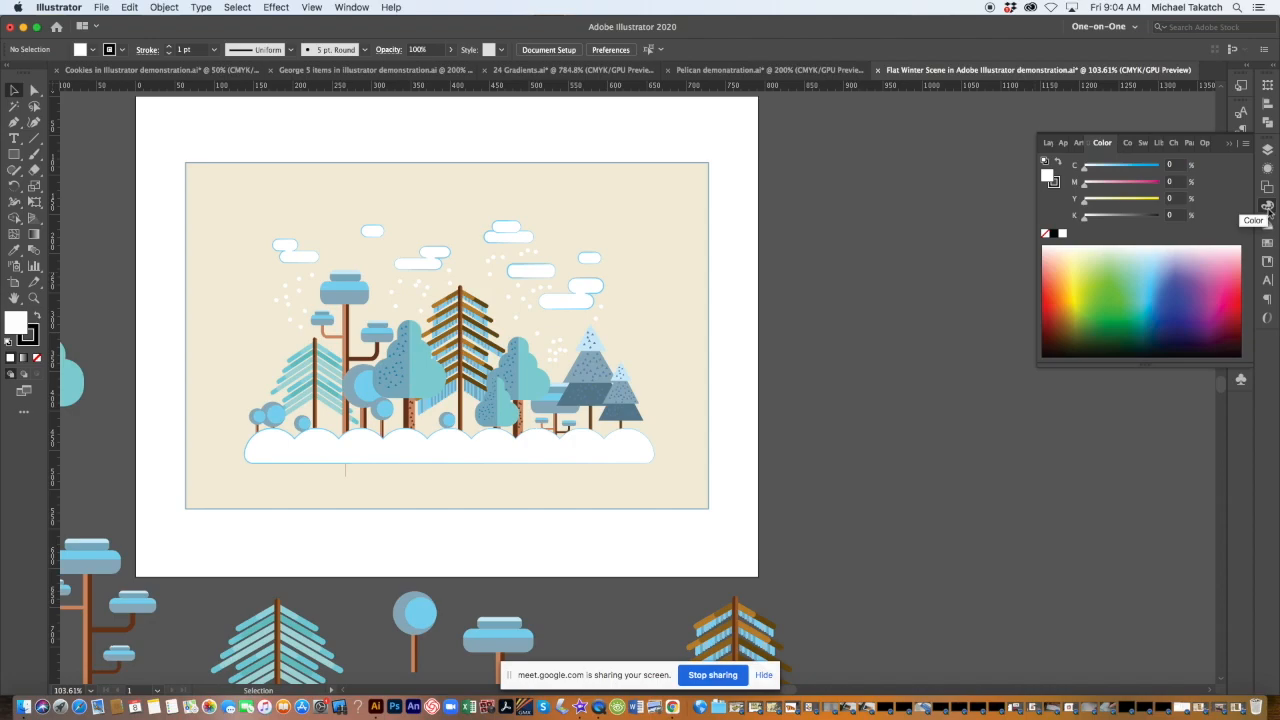
click(1267, 226)
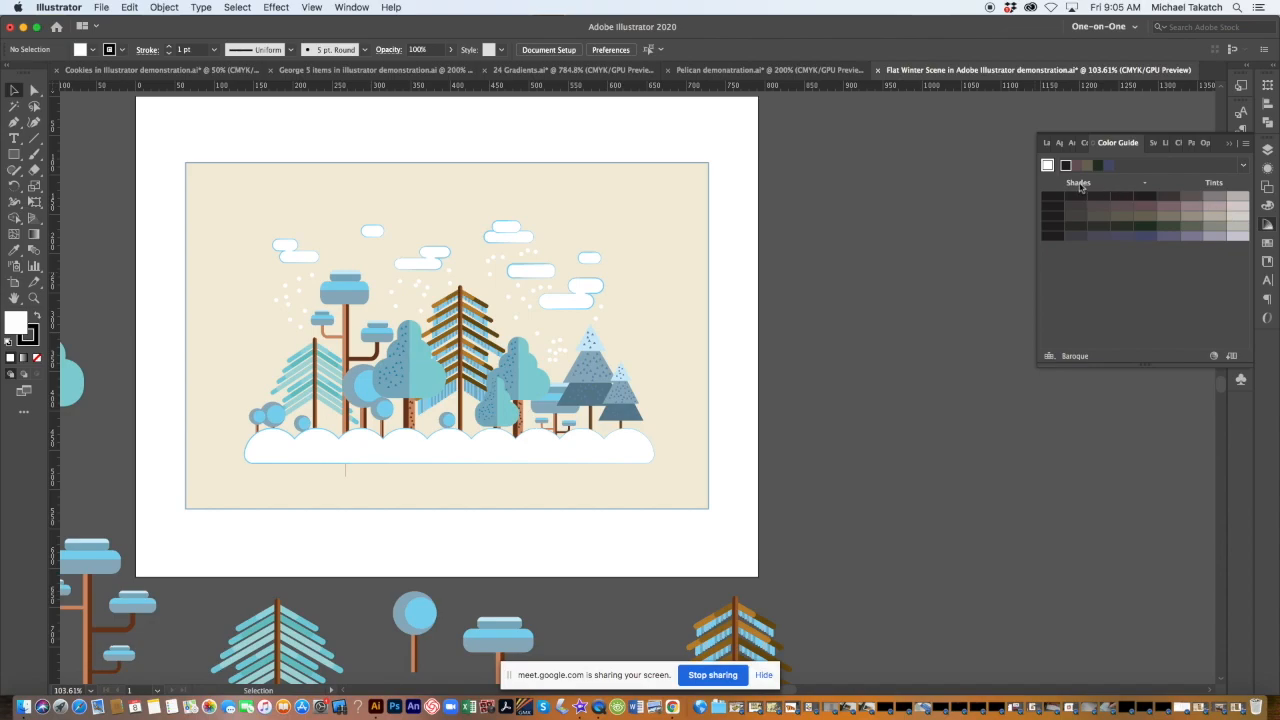
click(1216, 358)
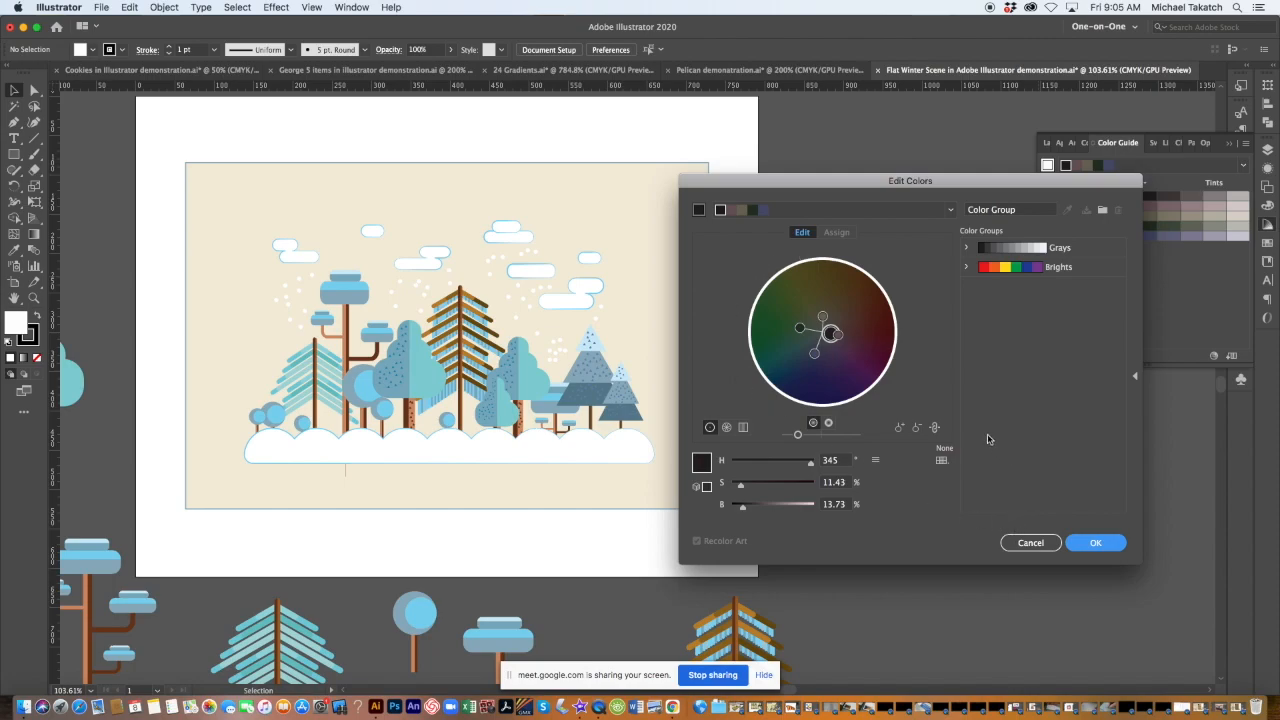
Step: Cancel the color group editing, select the entire framed winter scene and open it in Recolor Artwork
click(1037, 547)
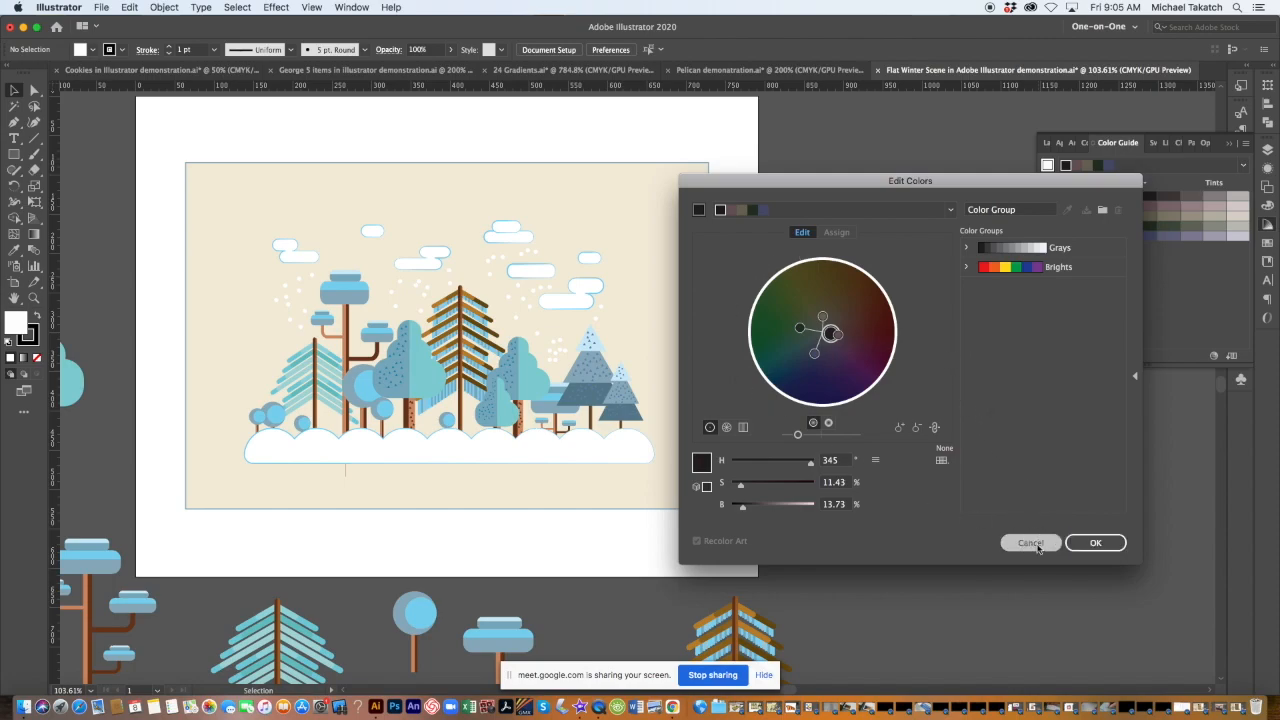
drag(722, 149, 164, 519)
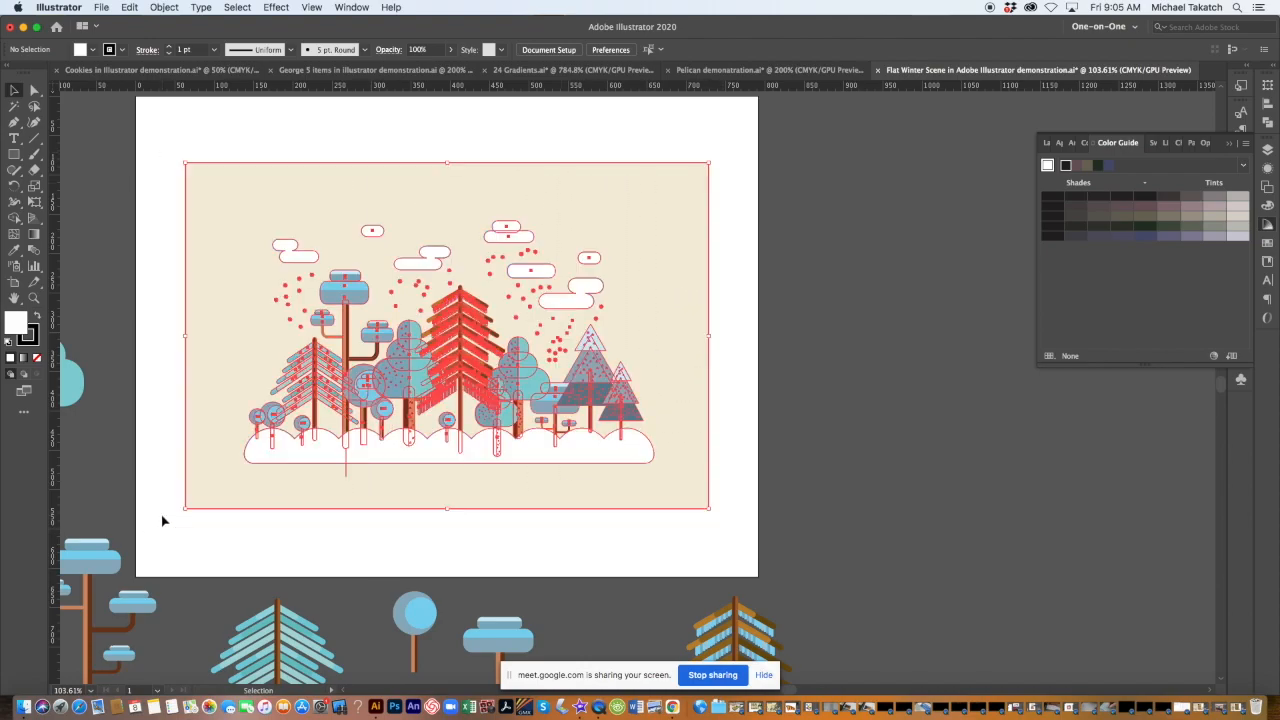
click(1214, 355)
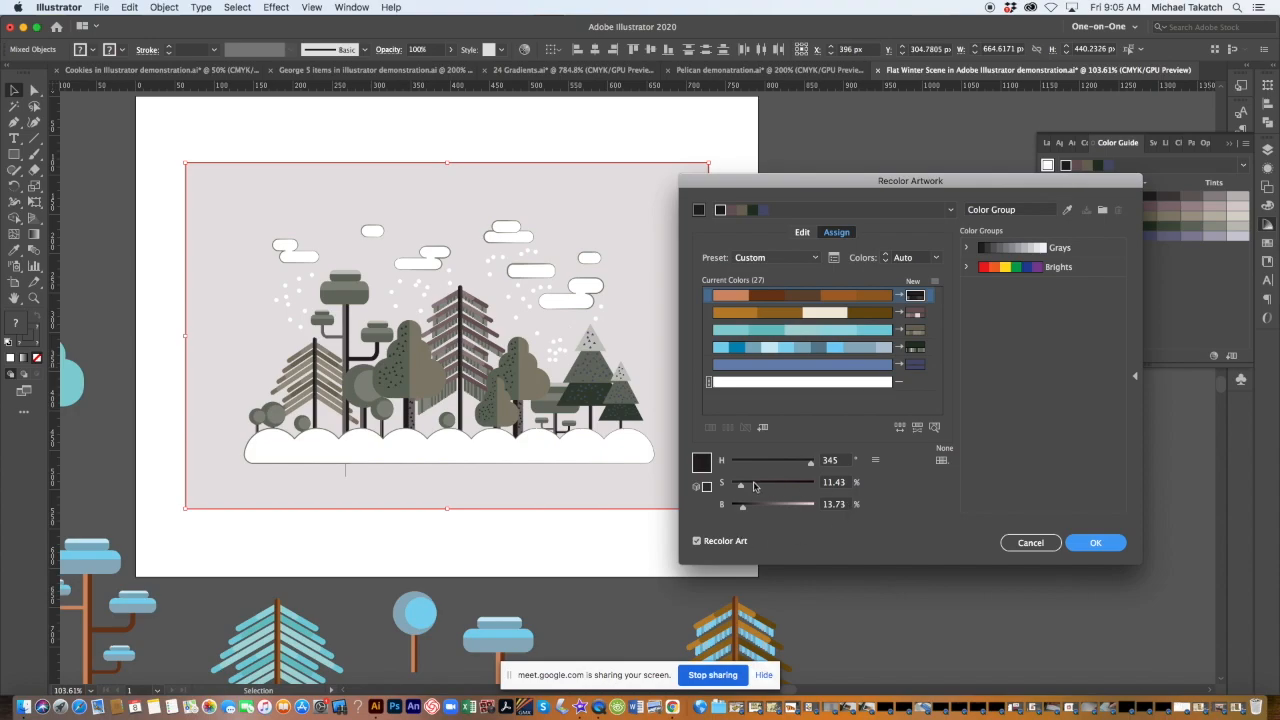
Step: Try a hue shift on the first new color, then recolor the scene with the Brights color group and inspect its swatches
drag(811, 466, 740, 472)
drag(742, 466, 811, 465)
click(1017, 270)
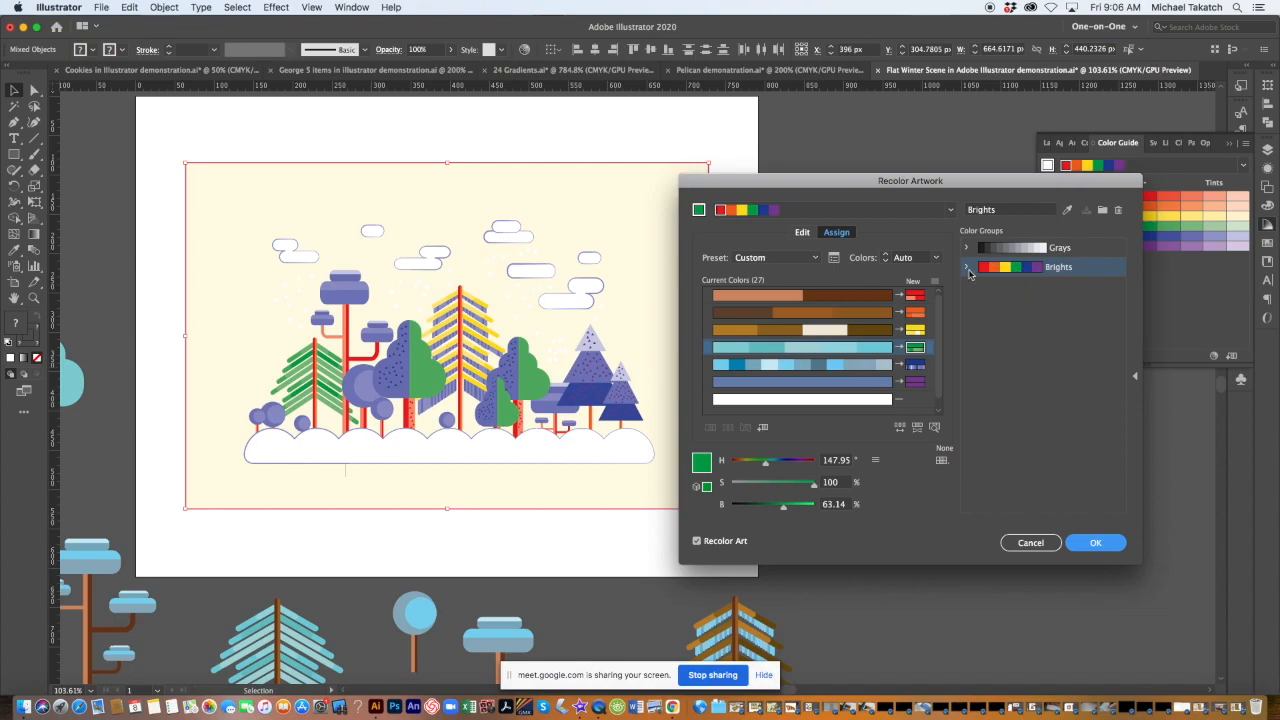
click(967, 269)
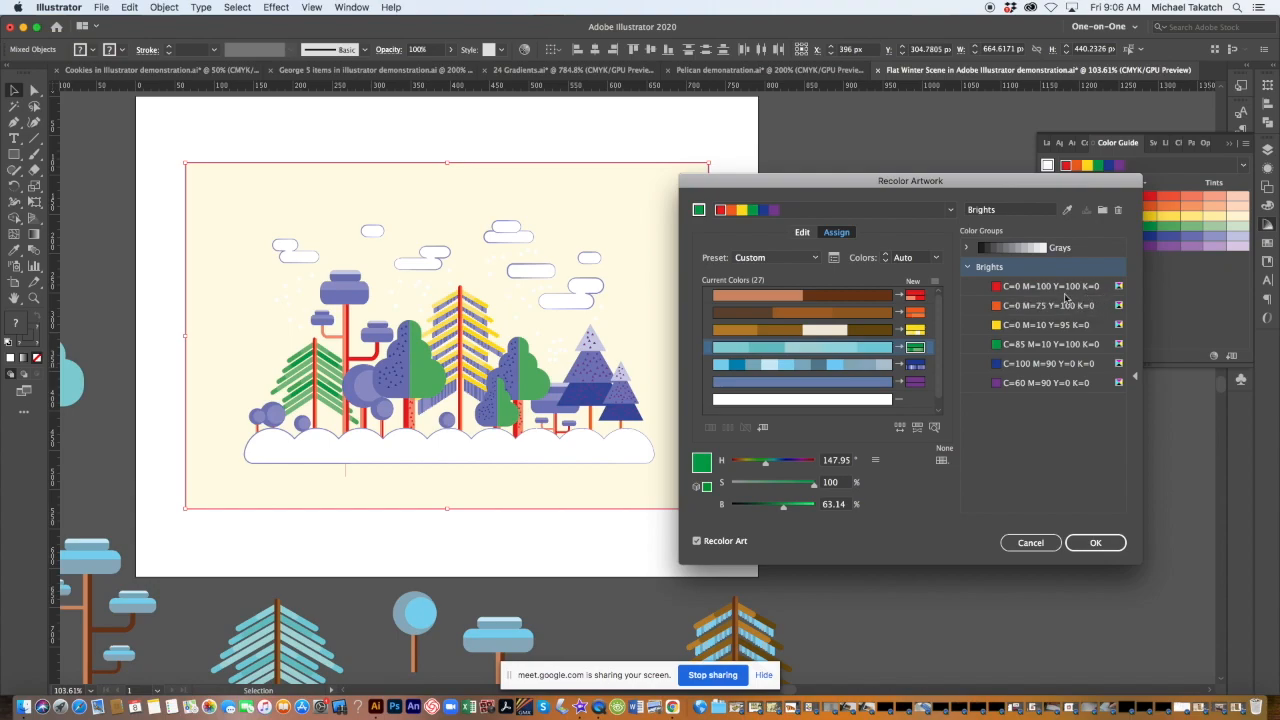
click(967, 268)
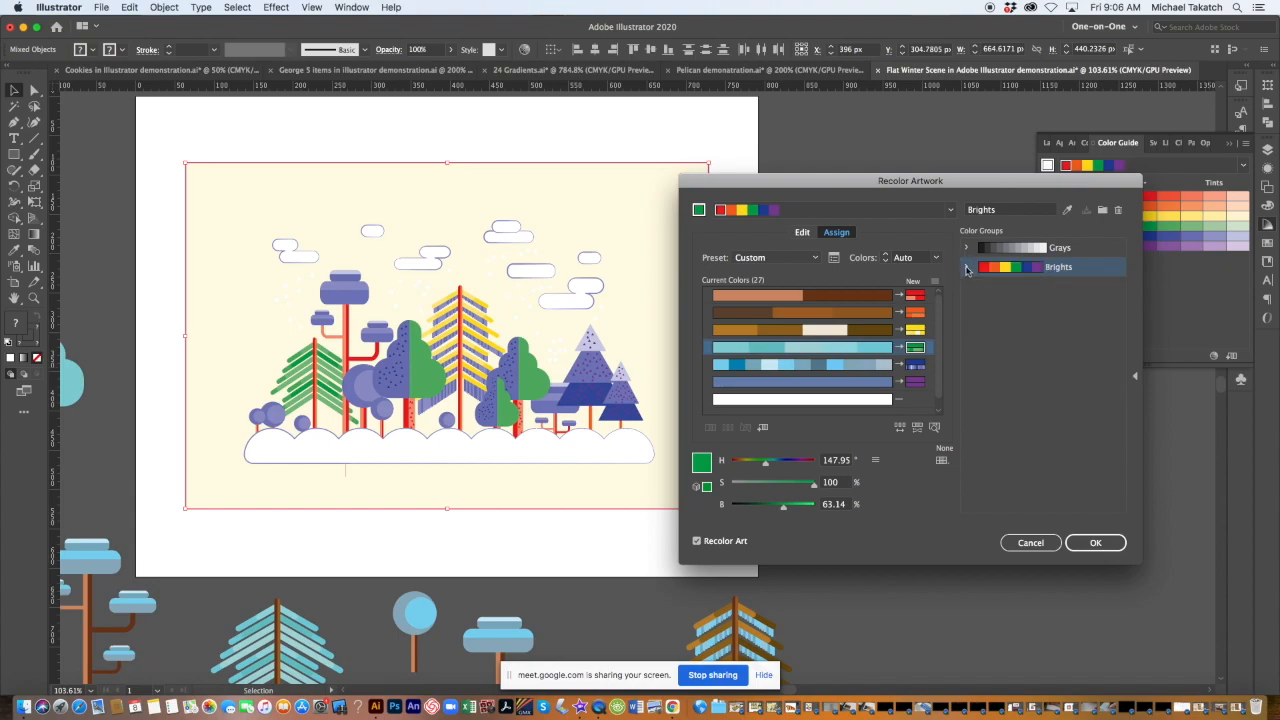
Step: Try limiting the recoloring to the Ice Cream swatch library from Foods, moving the dialog aside
click(946, 463)
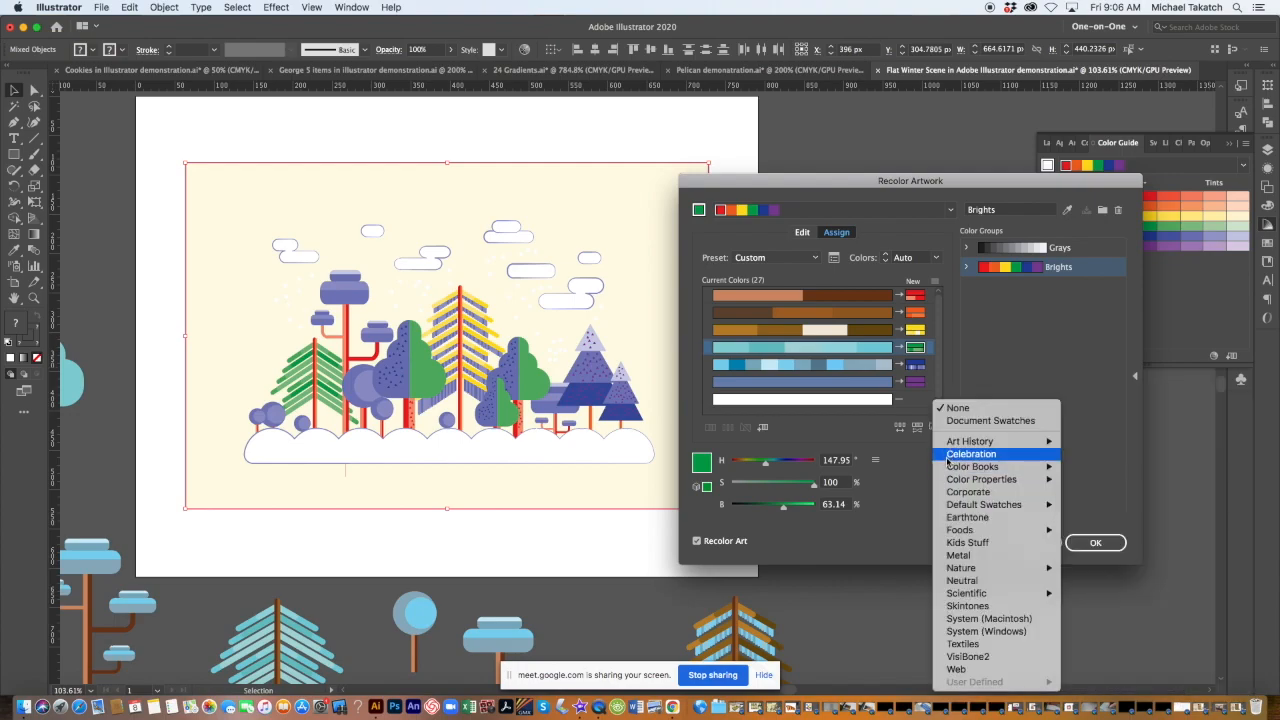
mouse_move(947, 530)
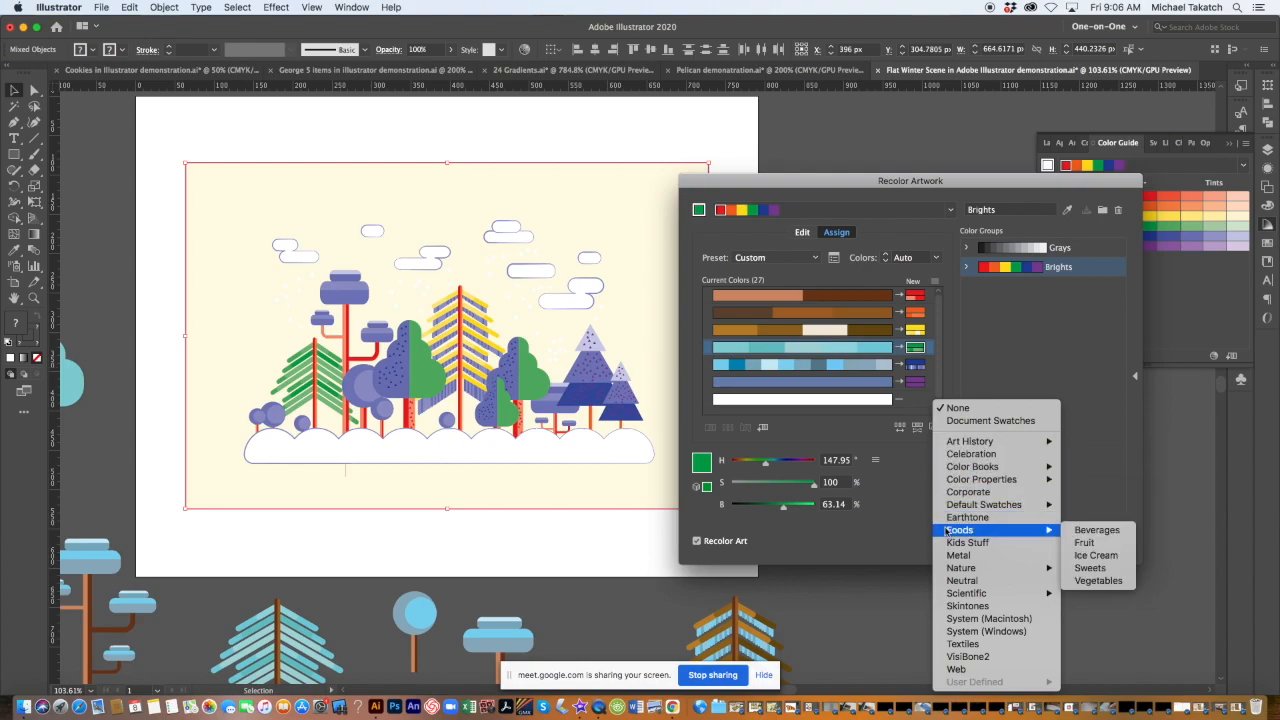
click(1108, 555)
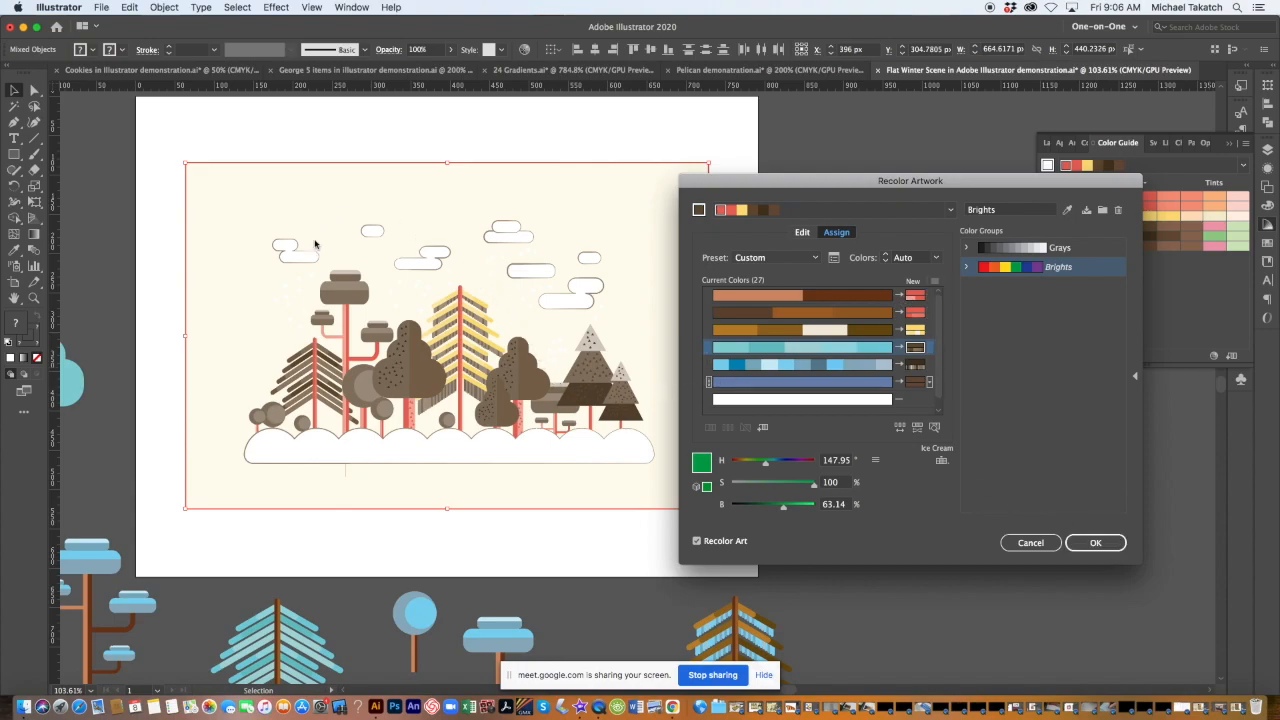
drag(1082, 188, 967, 195)
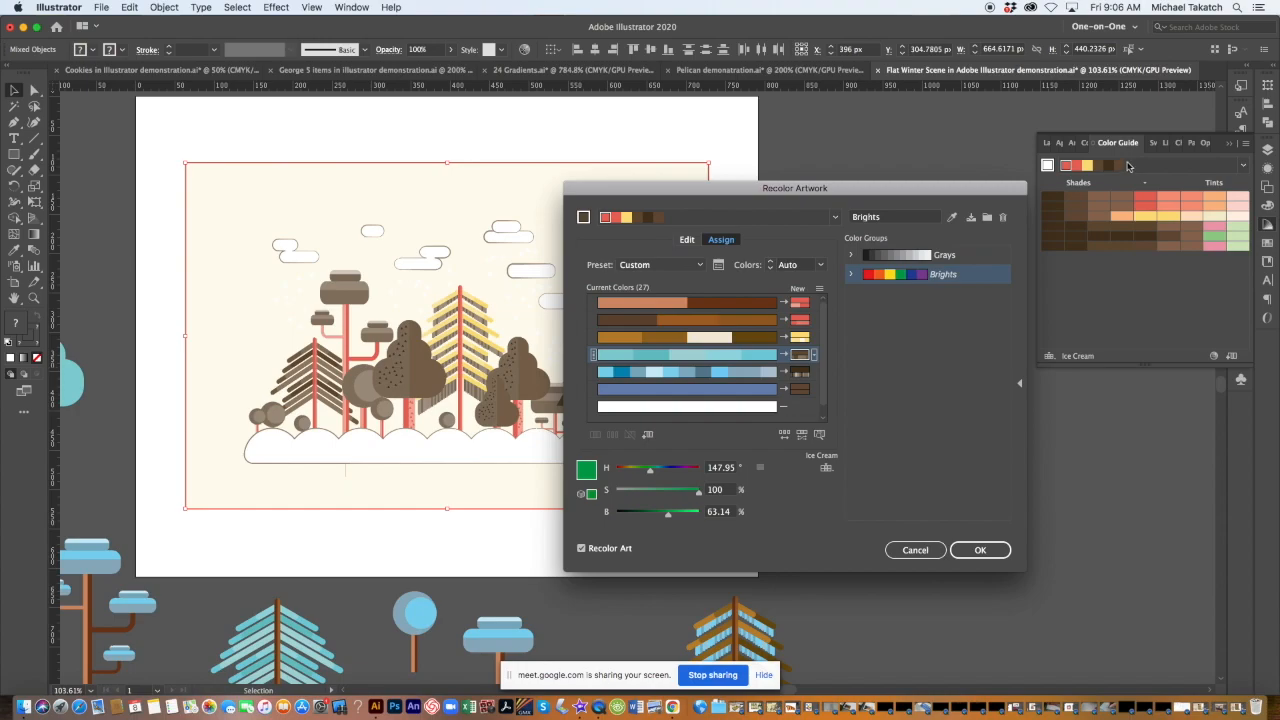
Step: Limit the recoloring to the Flowers swatch library from Nature
click(827, 468)
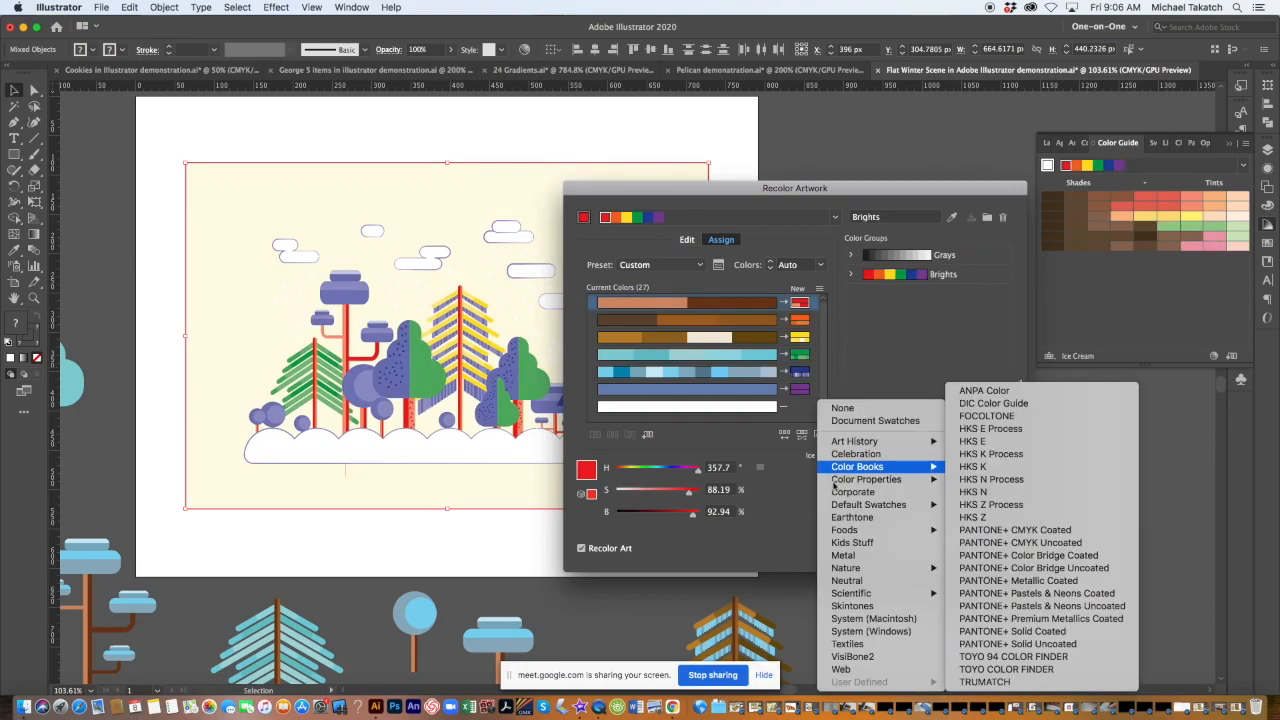
mouse_move(840, 506)
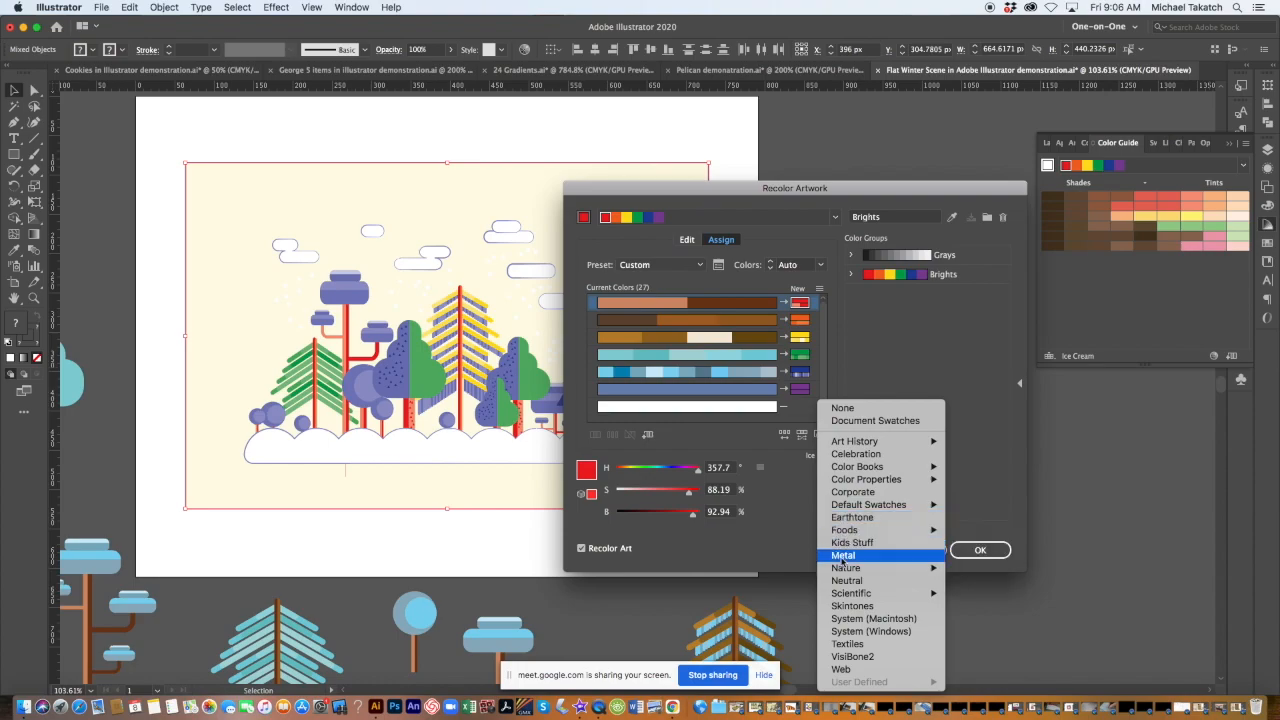
mouse_move(846, 568)
click(977, 581)
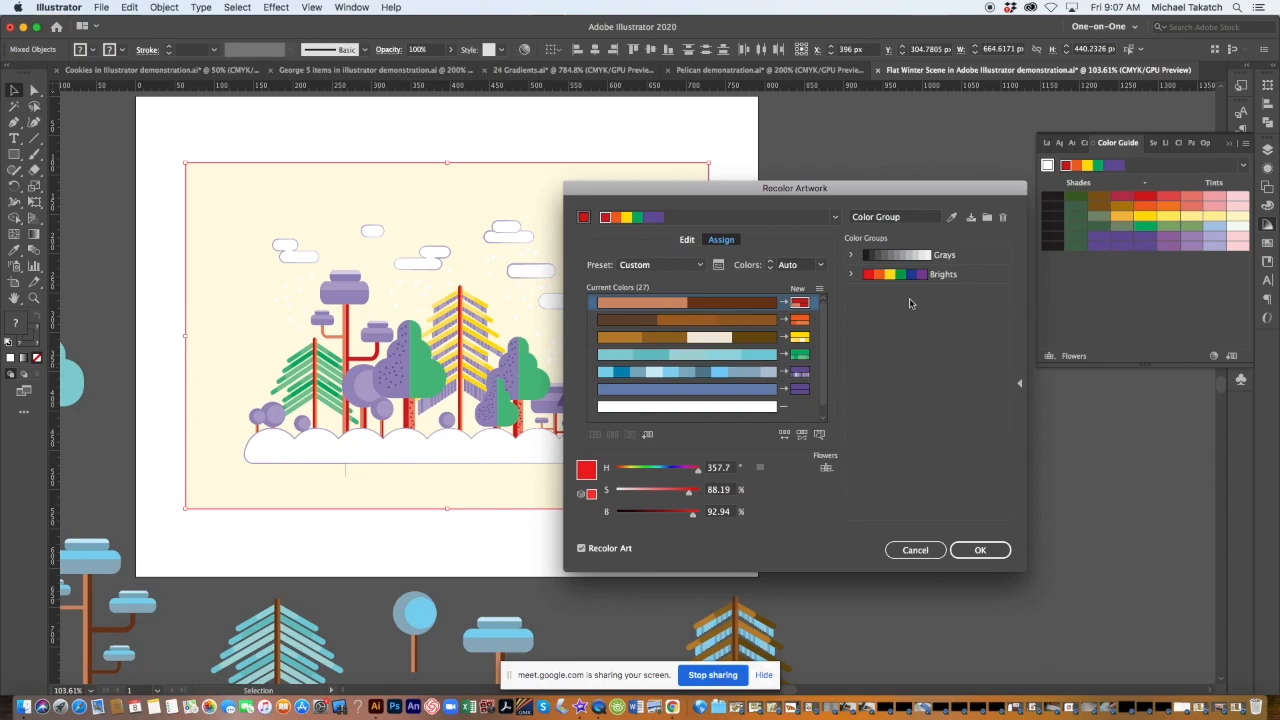
Step: Uncover the whole scene and review the recoloring presets and number-of-colors options, leaving them on Custom and Auto
drag(894, 189, 1030, 246)
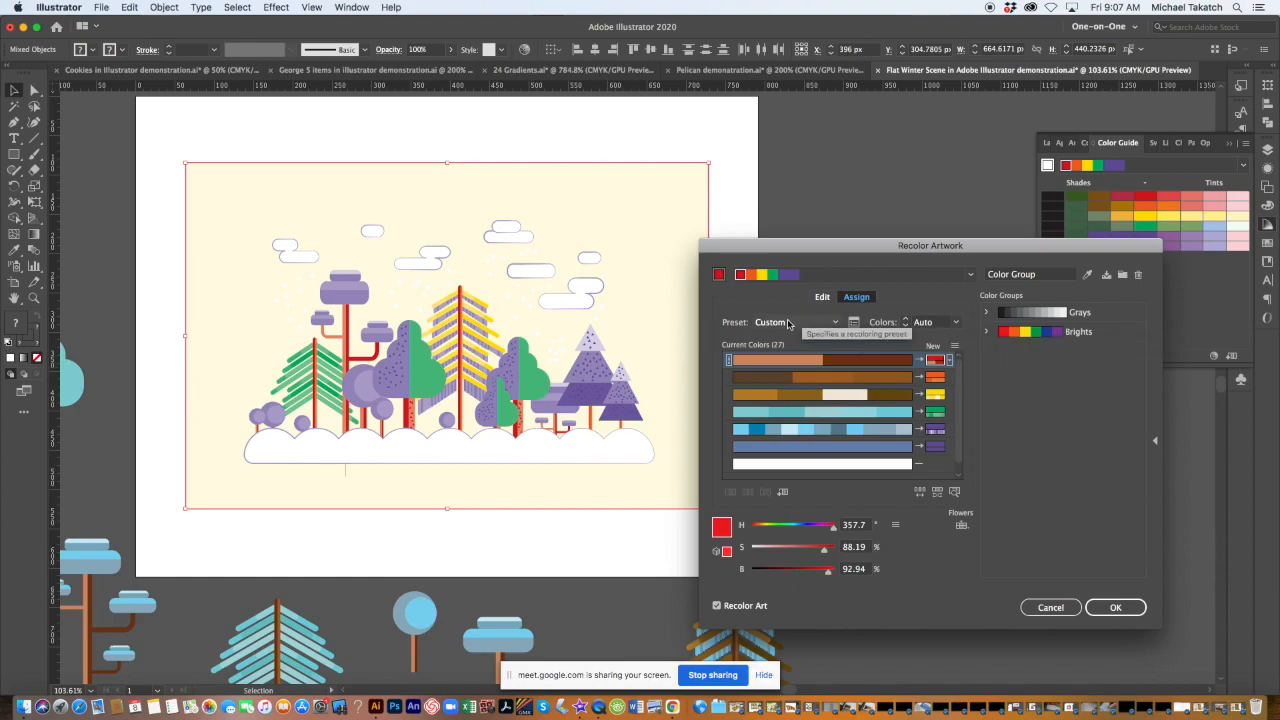
click(834, 323)
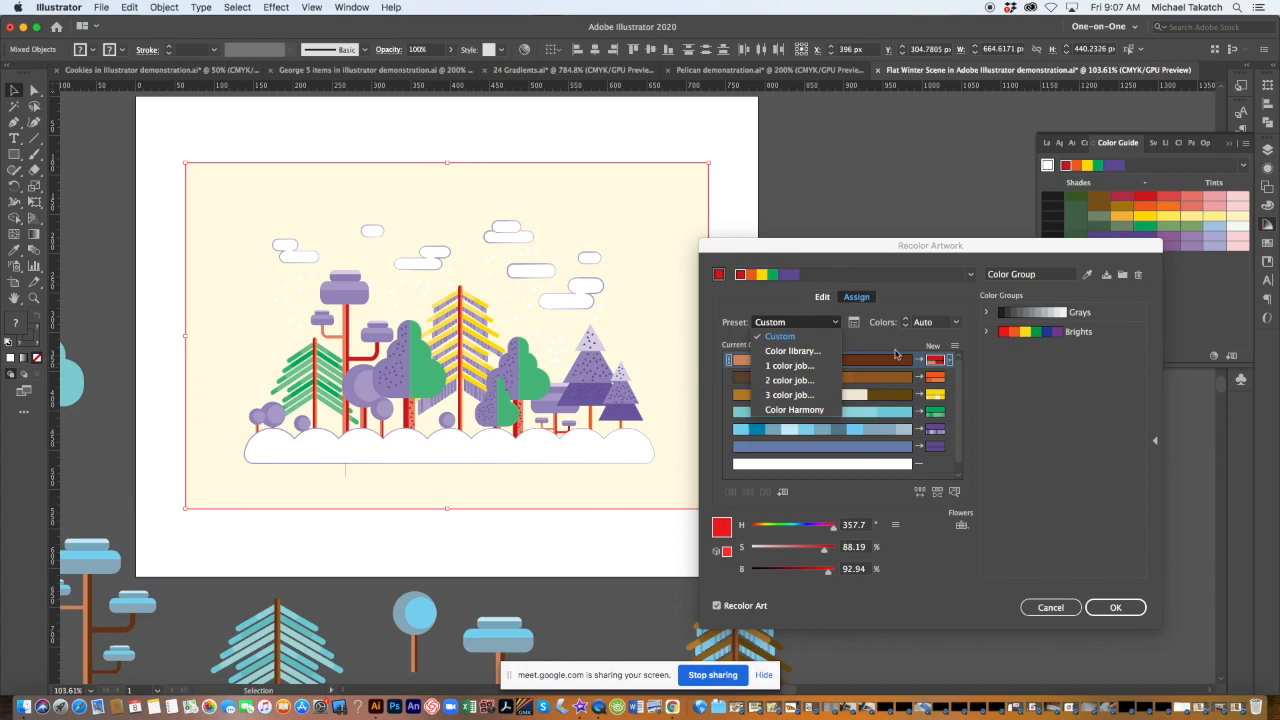
click(909, 302)
click(957, 325)
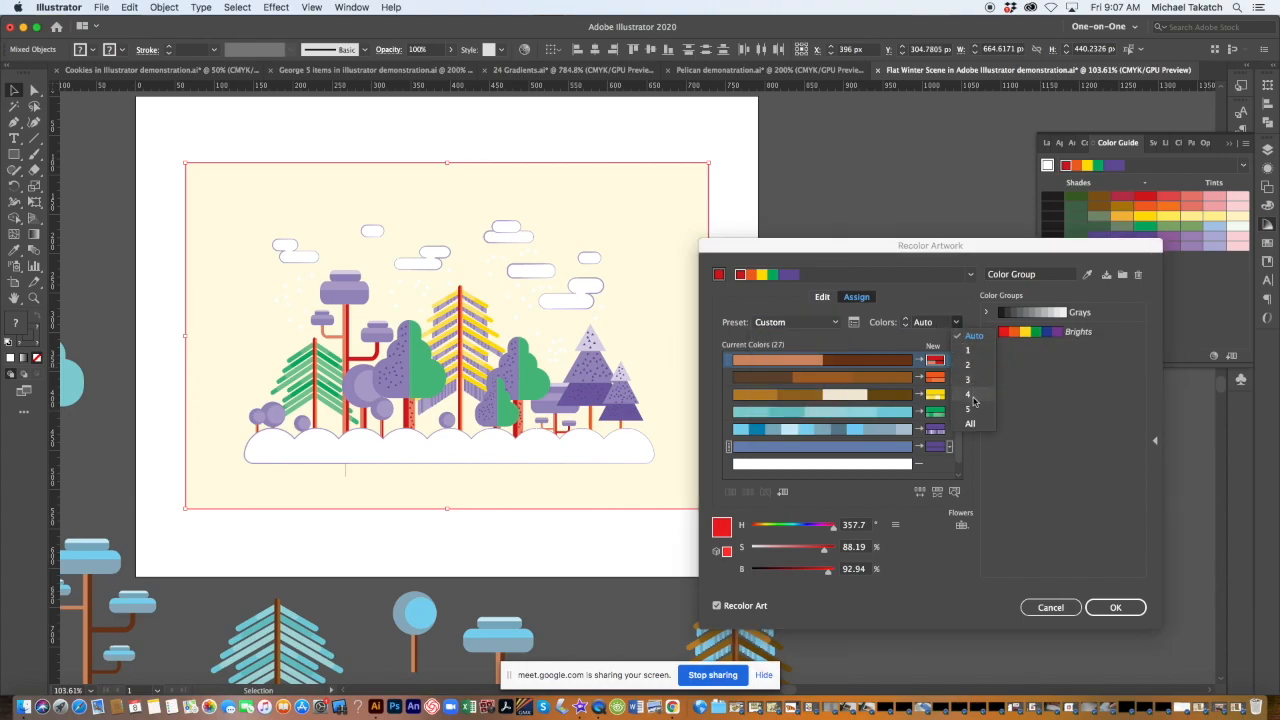
click(1006, 487)
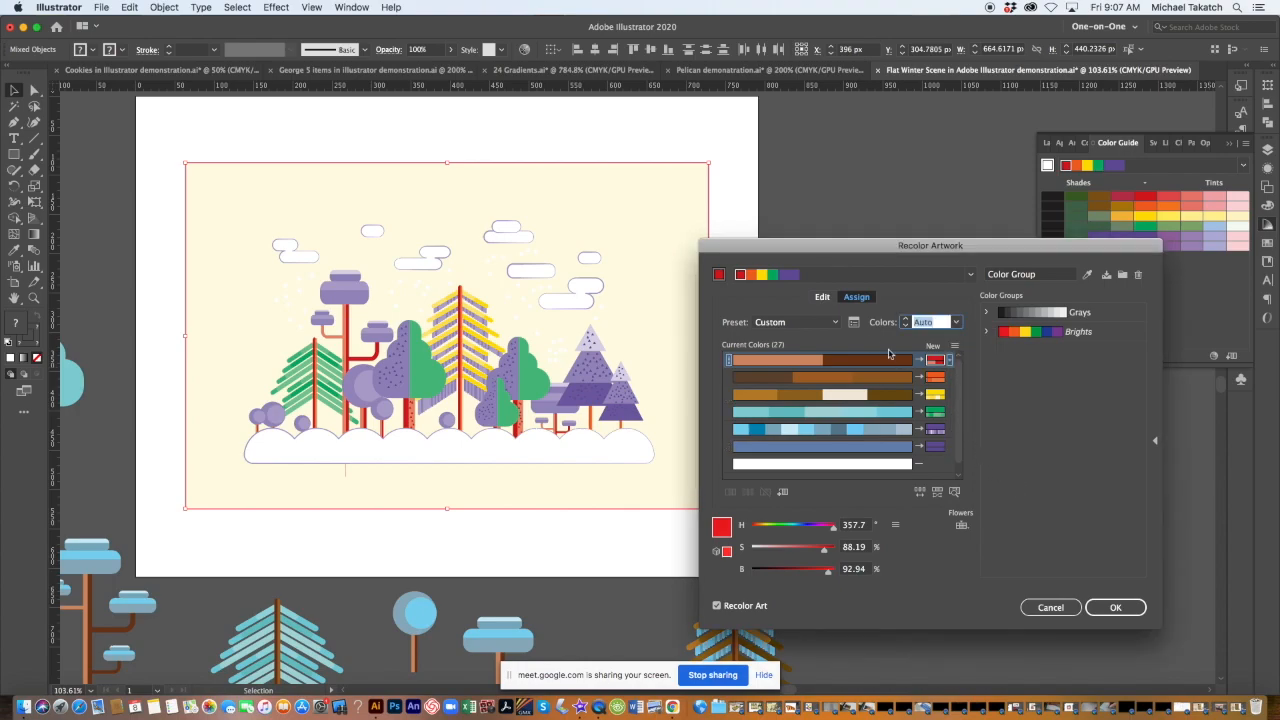
Step: Edit the colors on the color wheel, moving the green's handle to a hue of about 111° and a saturation of about 55%
click(821, 298)
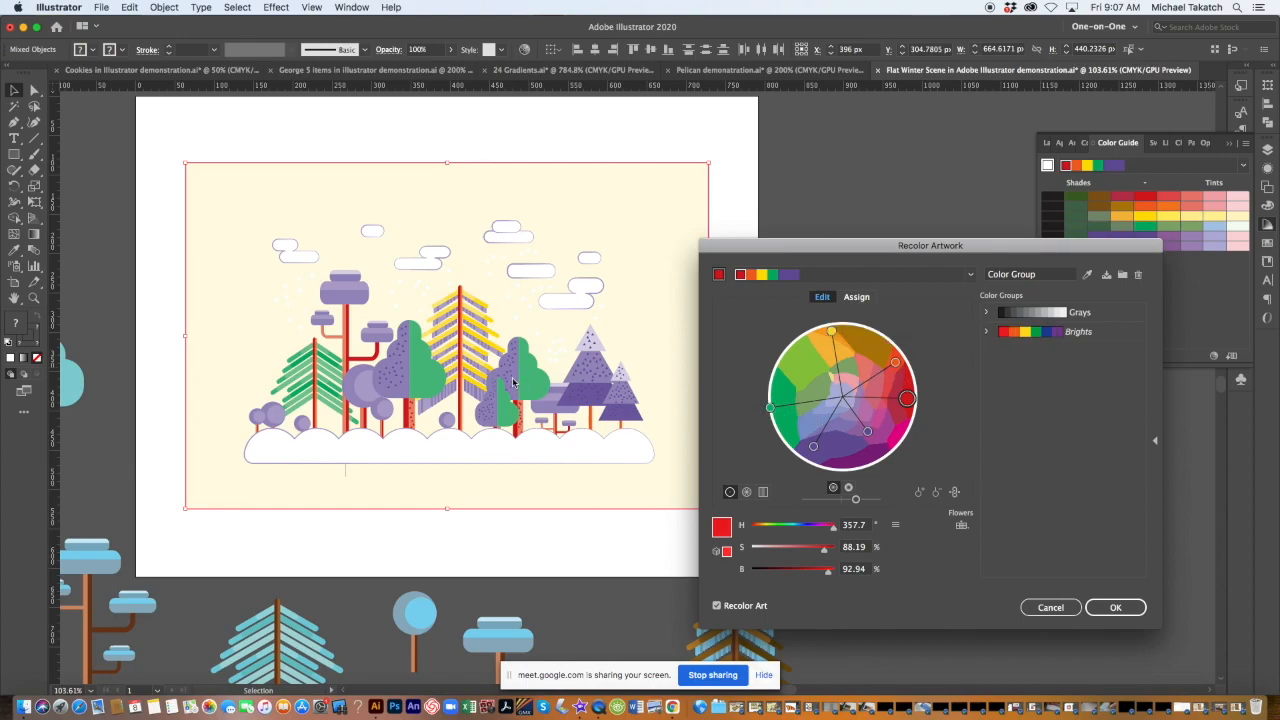
drag(769, 406, 814, 418)
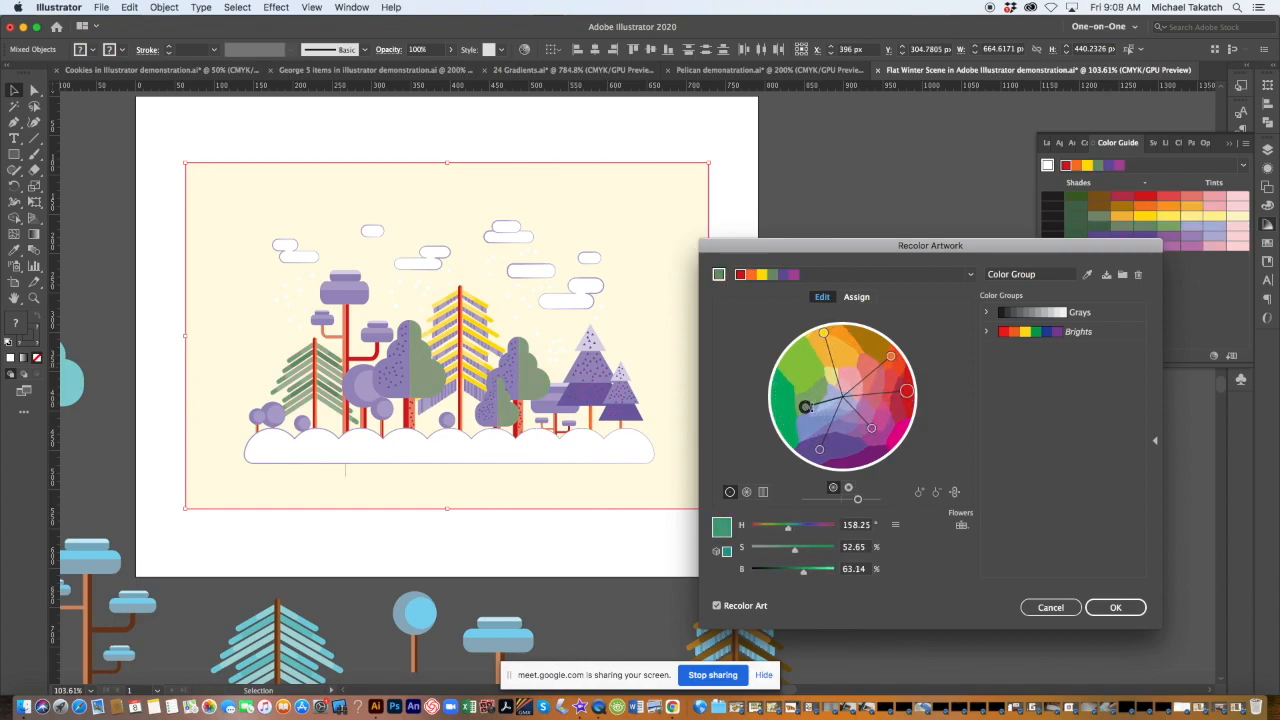
drag(812, 414, 808, 390)
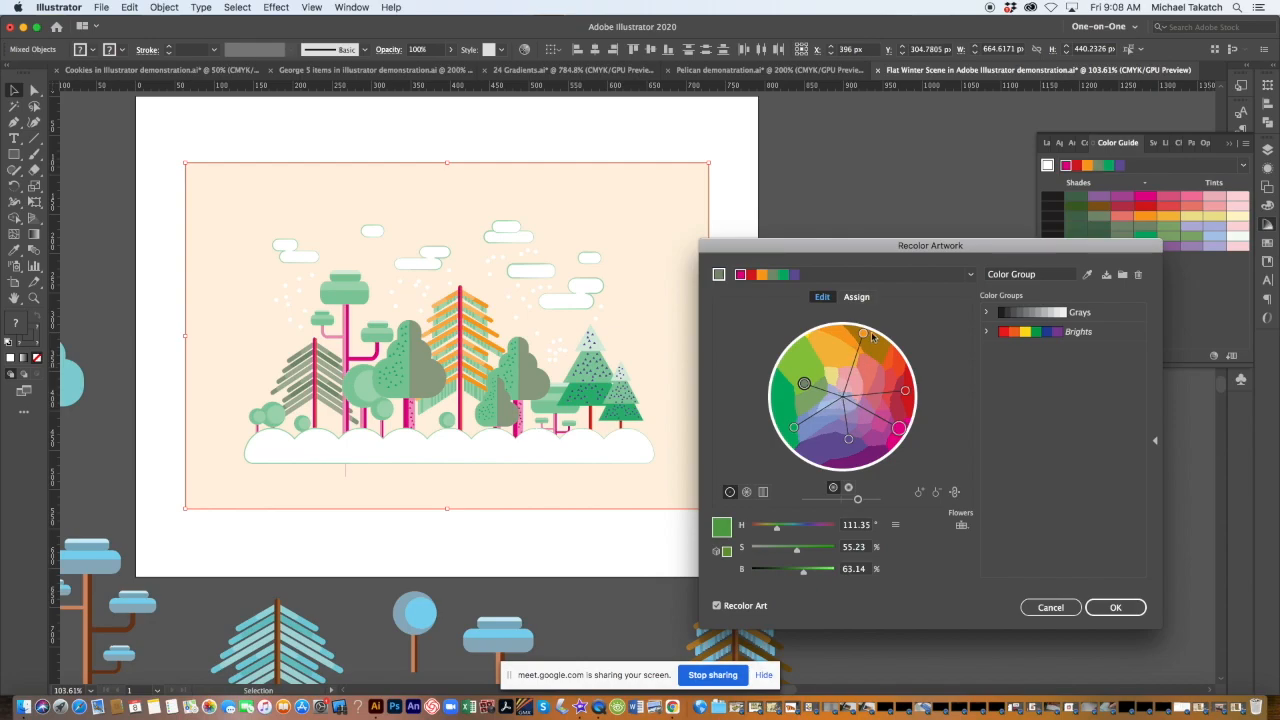
Step: Try the Complementary, Complementary 2 and Left Complement harmony rules on the scene in turn
click(969, 275)
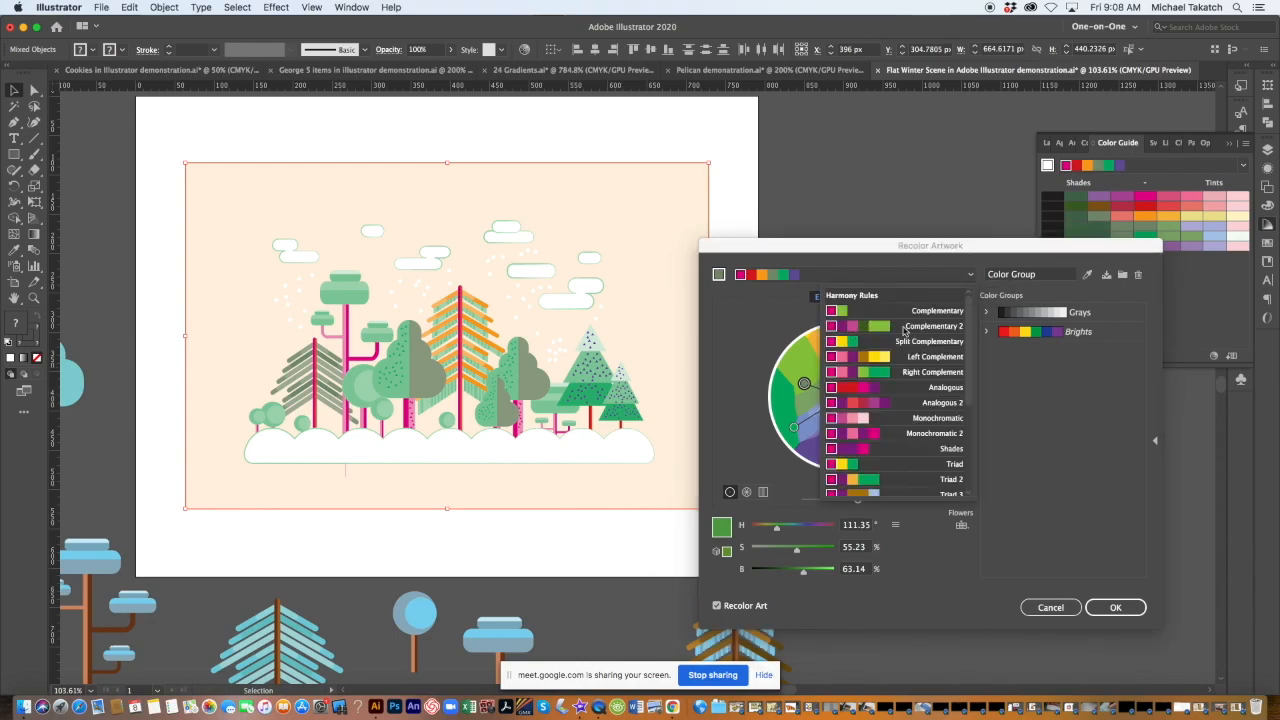
mouse_move(966, 318)
mouse_down()
mouse_move(971, 405)
mouse_move(955, 300)
mouse_up()
click(880, 312)
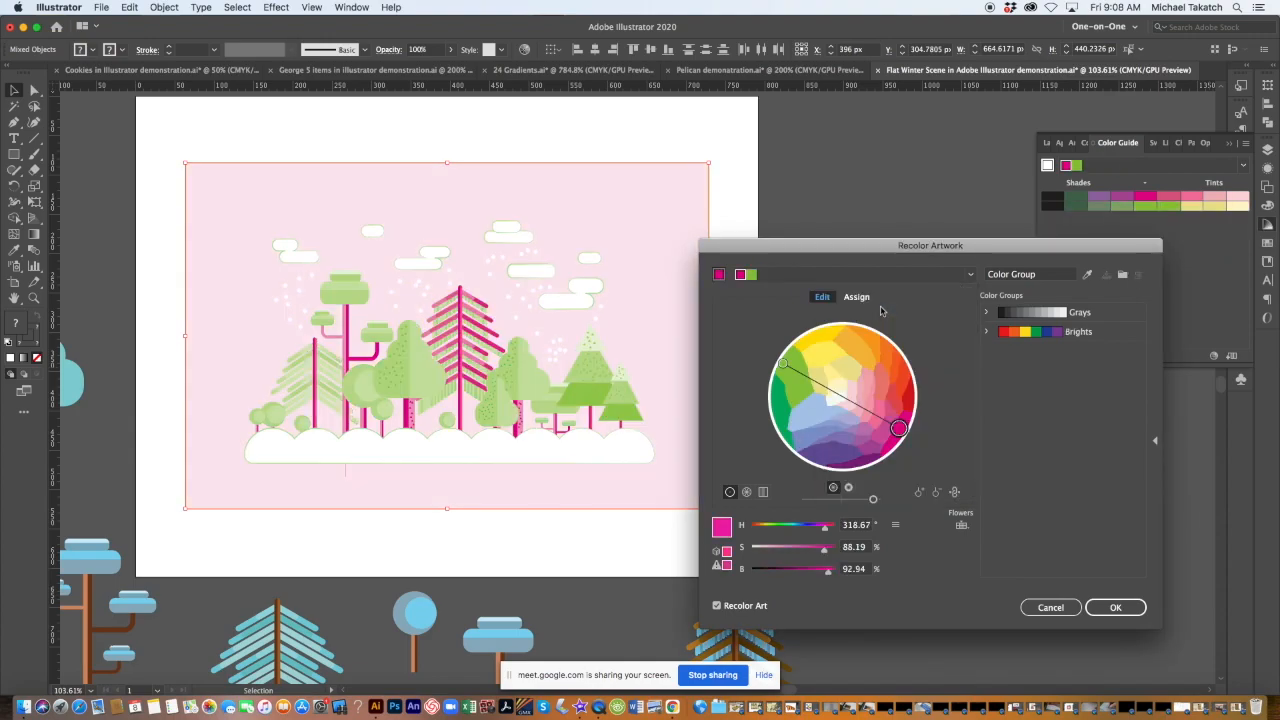
click(969, 278)
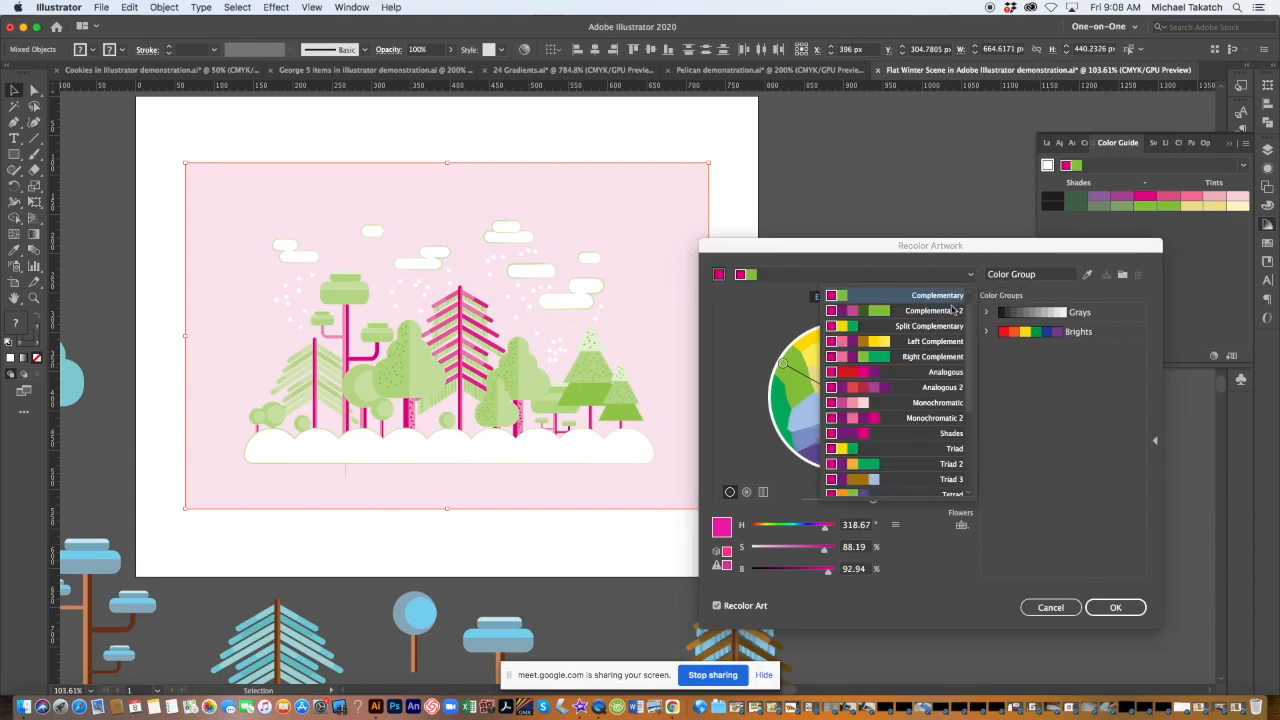
click(945, 316)
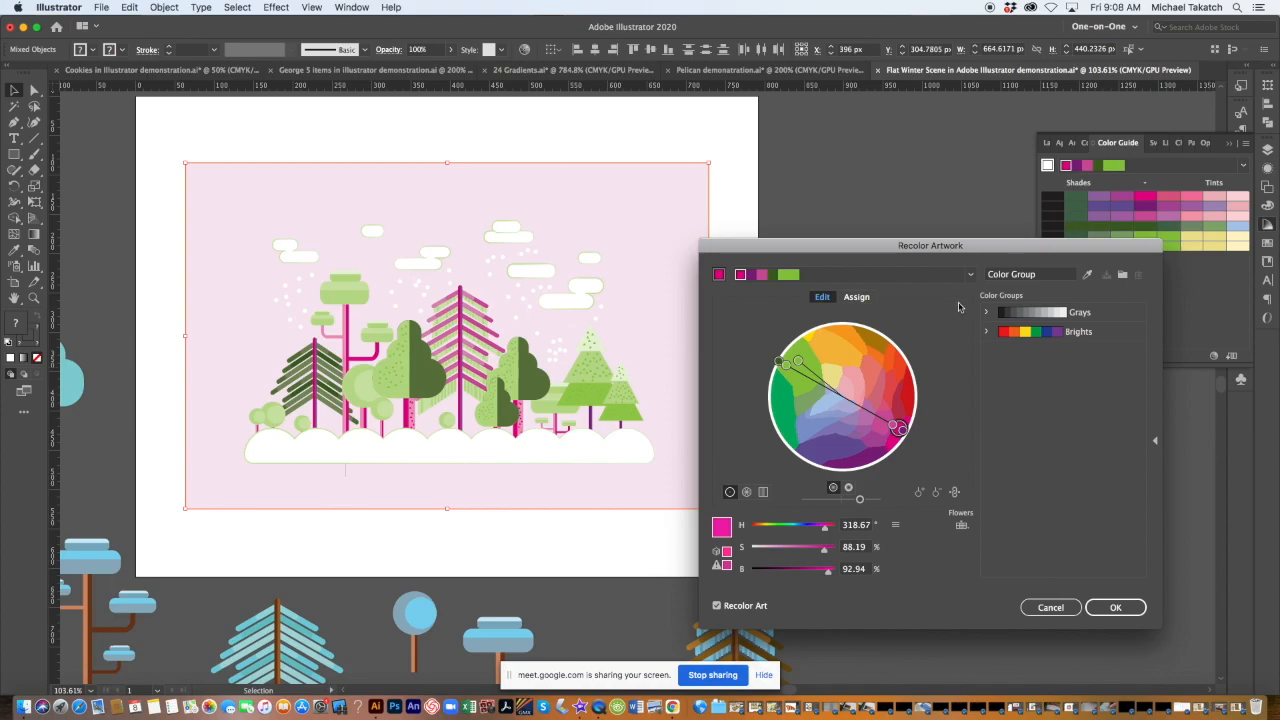
click(971, 276)
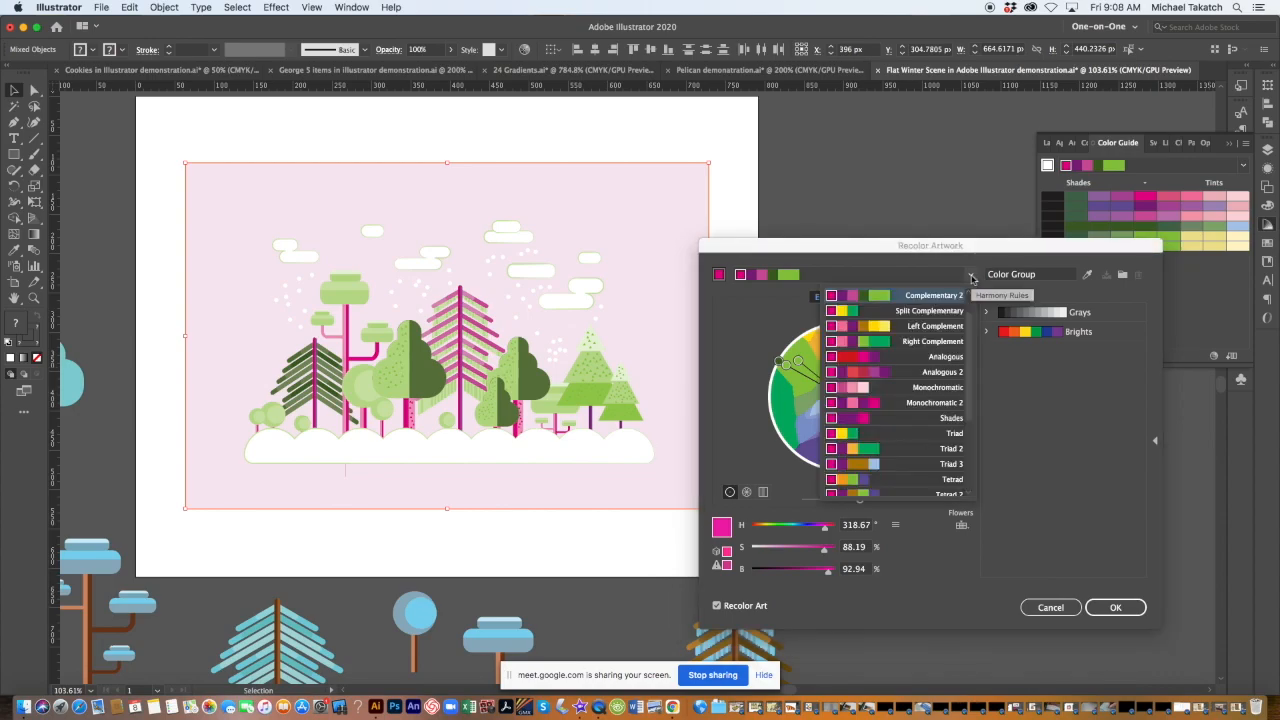
click(940, 327)
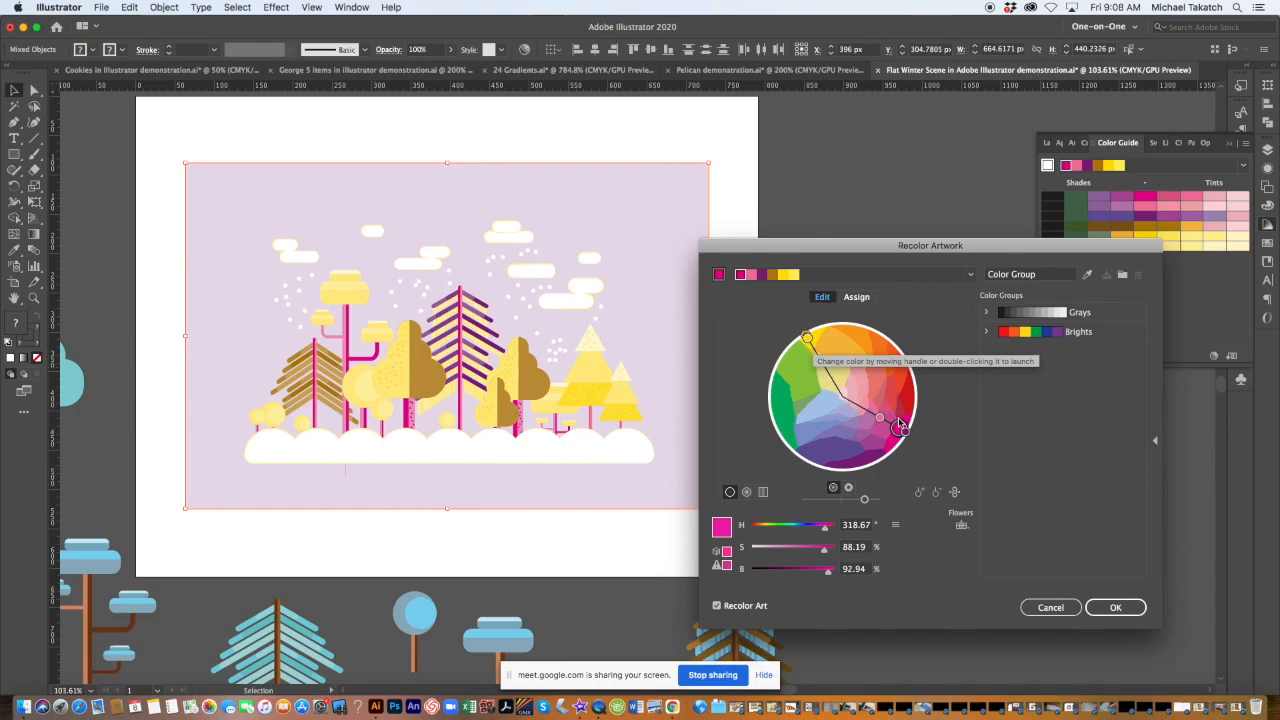
Step: Apply the Analogous 2 harmony rule and rotate its colors to the yellow-green range, at a hue of about 59°
click(970, 275)
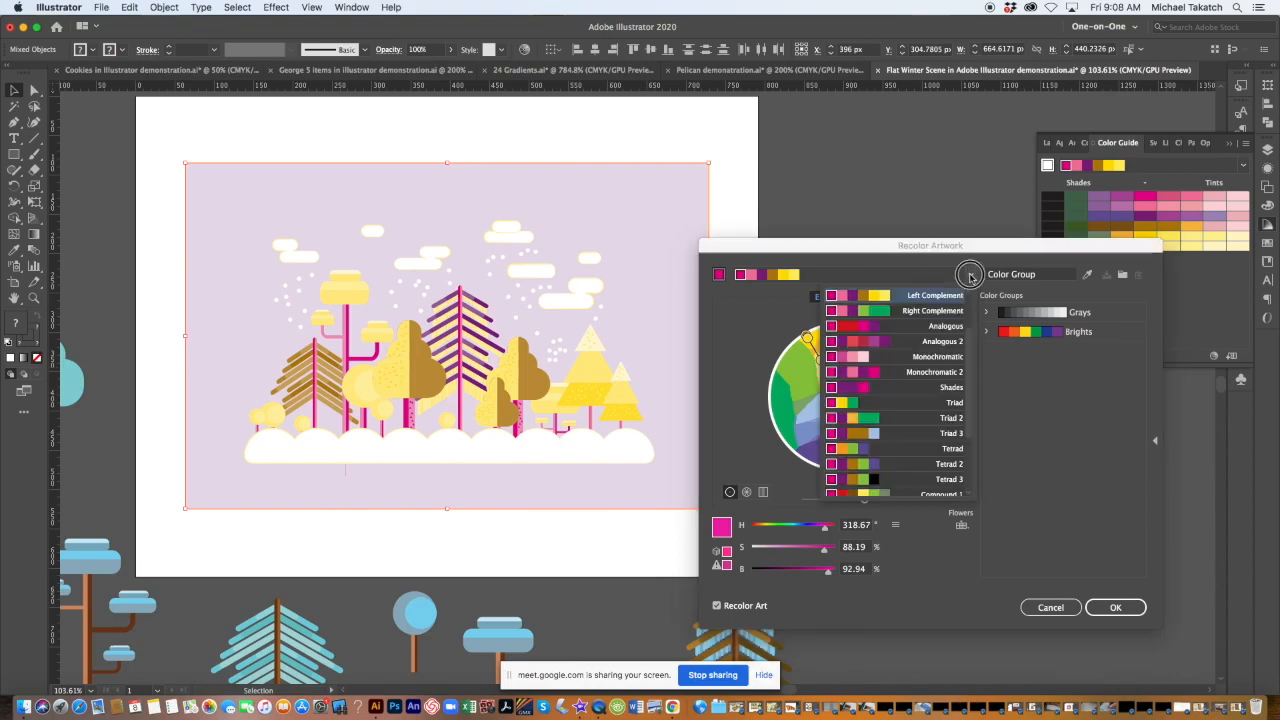
click(926, 345)
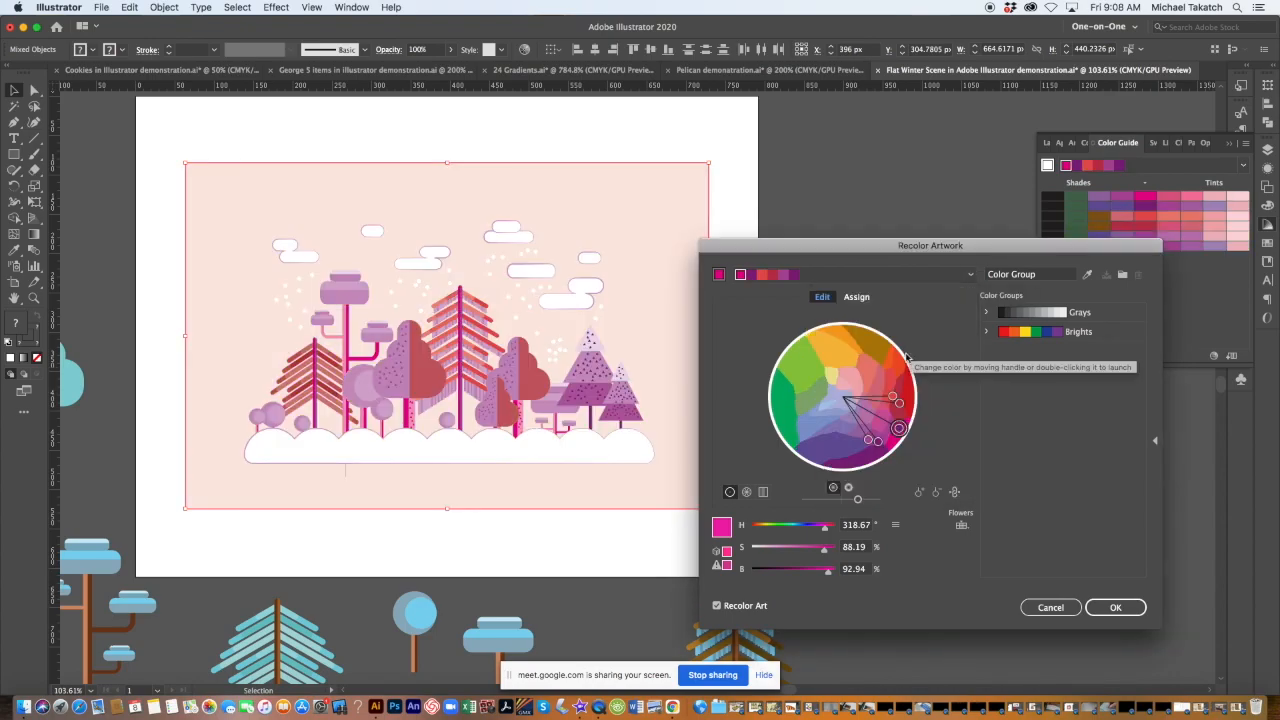
drag(898, 426, 816, 344)
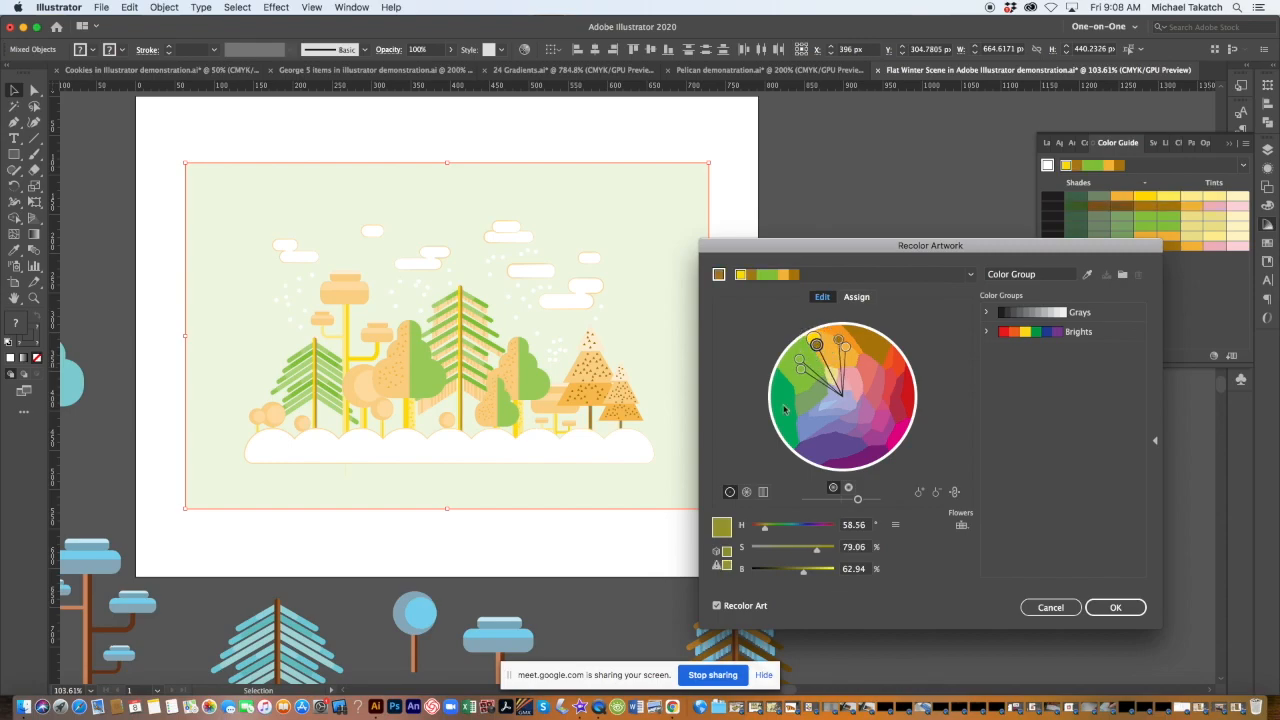
Step: Compare the segmented color wheel and color bars displays, then return to the smooth color wheel
click(747, 492)
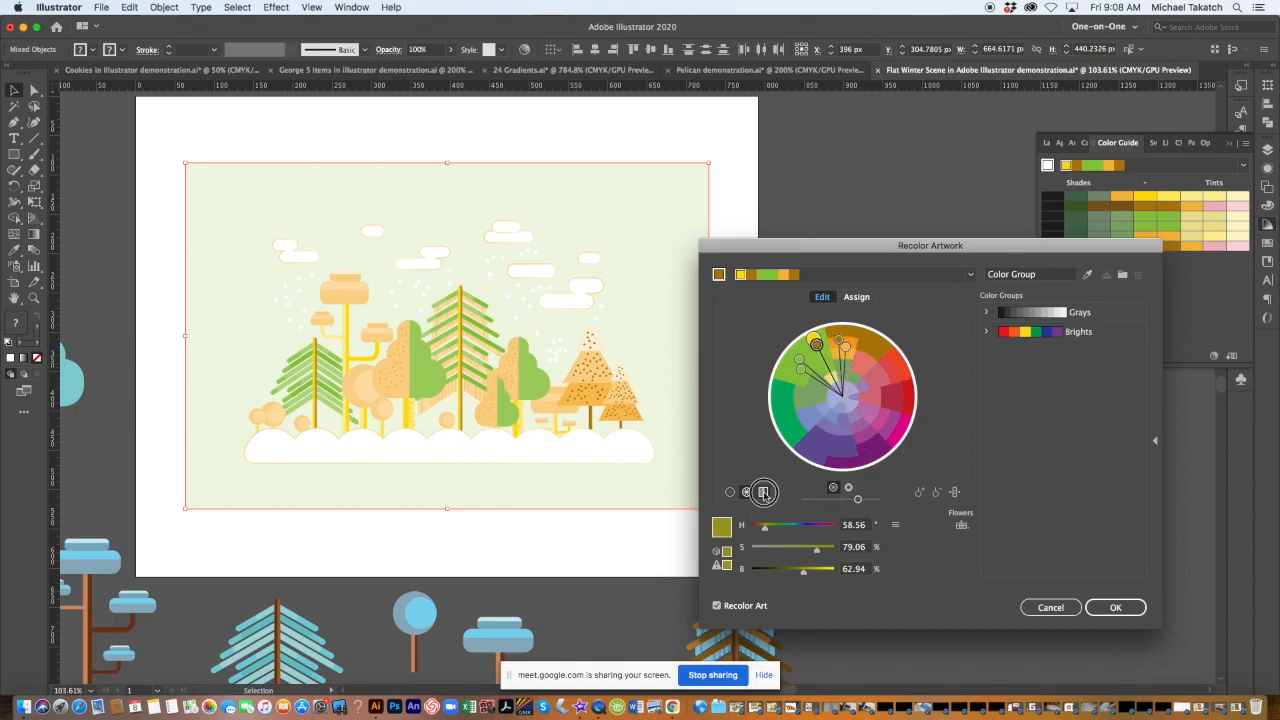
click(763, 492)
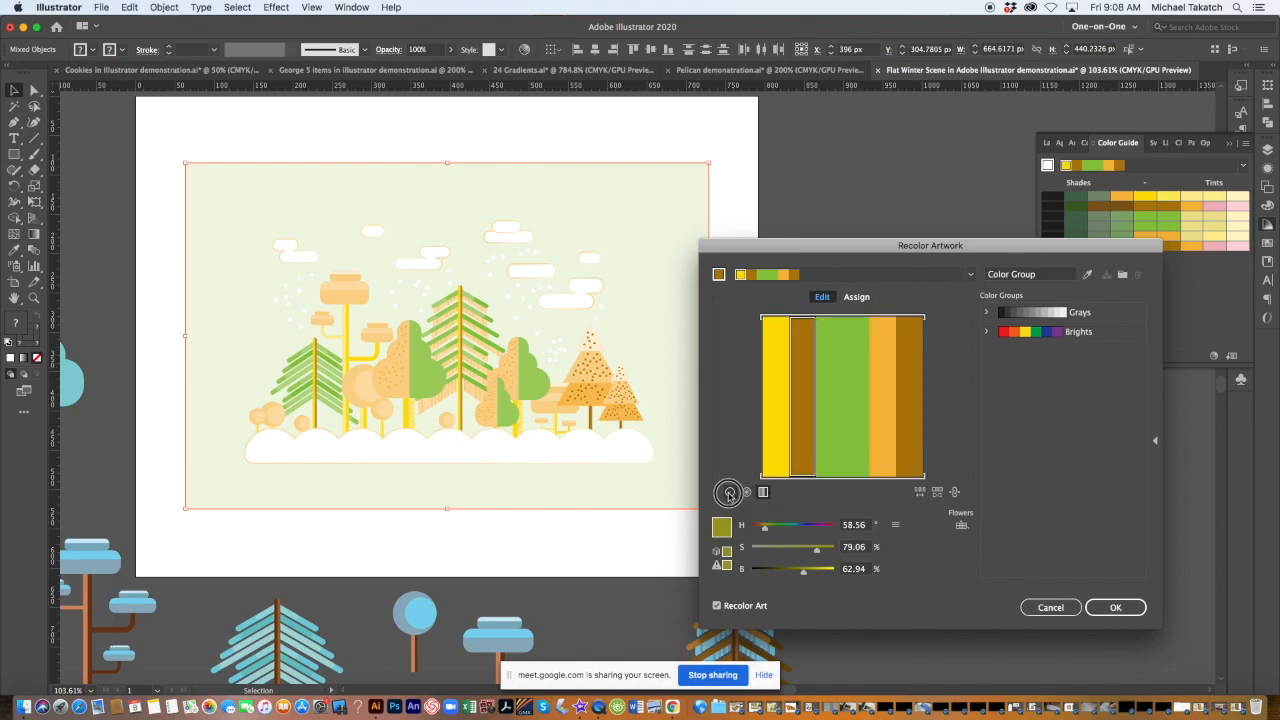
click(747, 493)
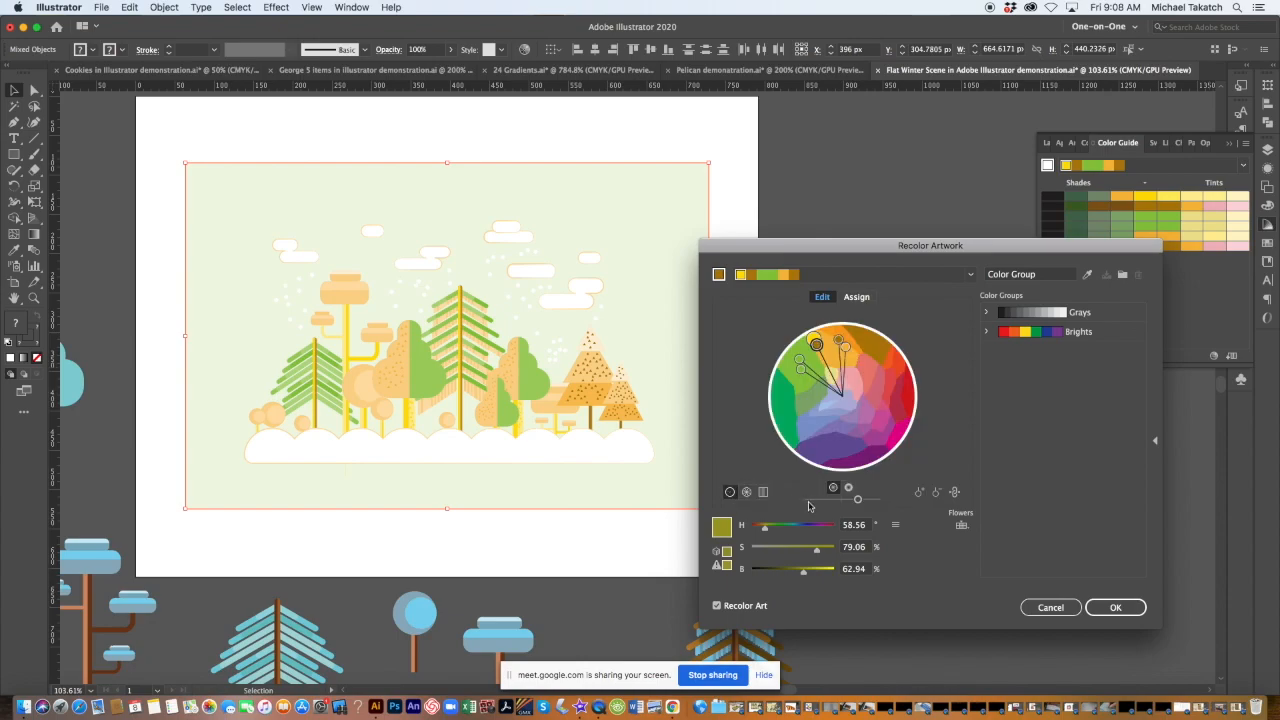
Step: Check how the new colors are assigned to the original ones and apply the recoloring to the scene
click(857, 297)
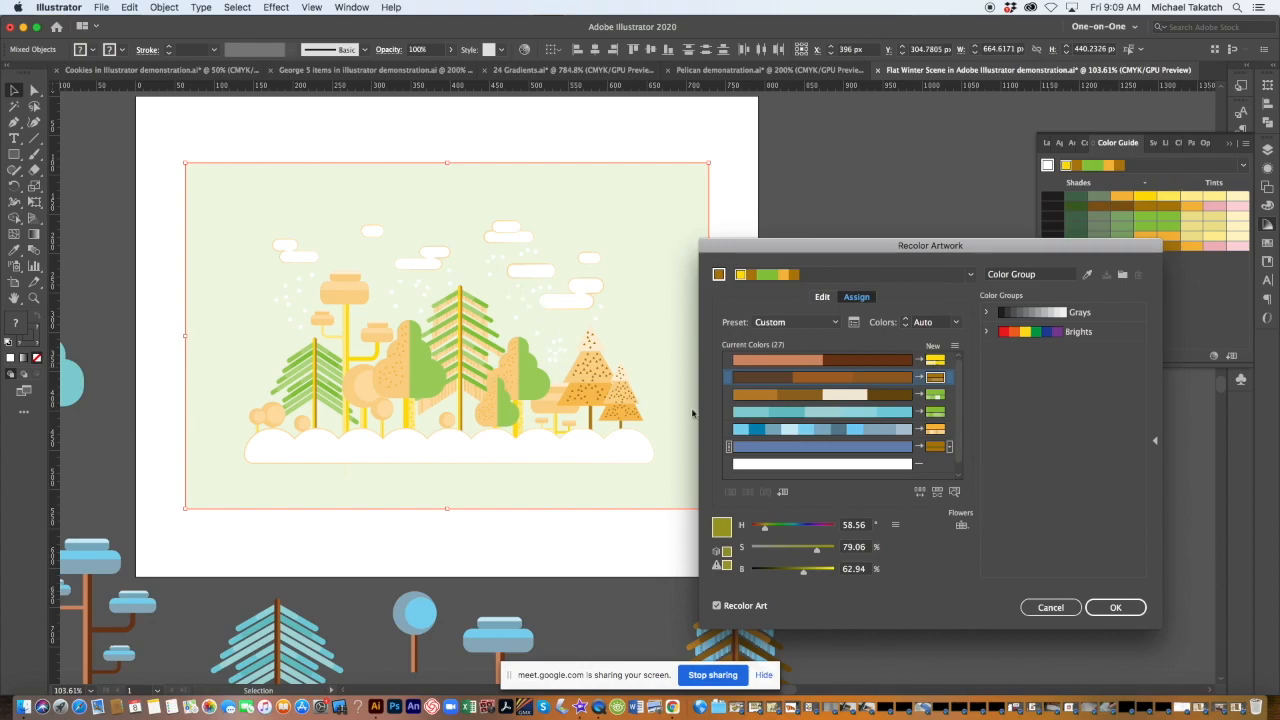
click(822, 297)
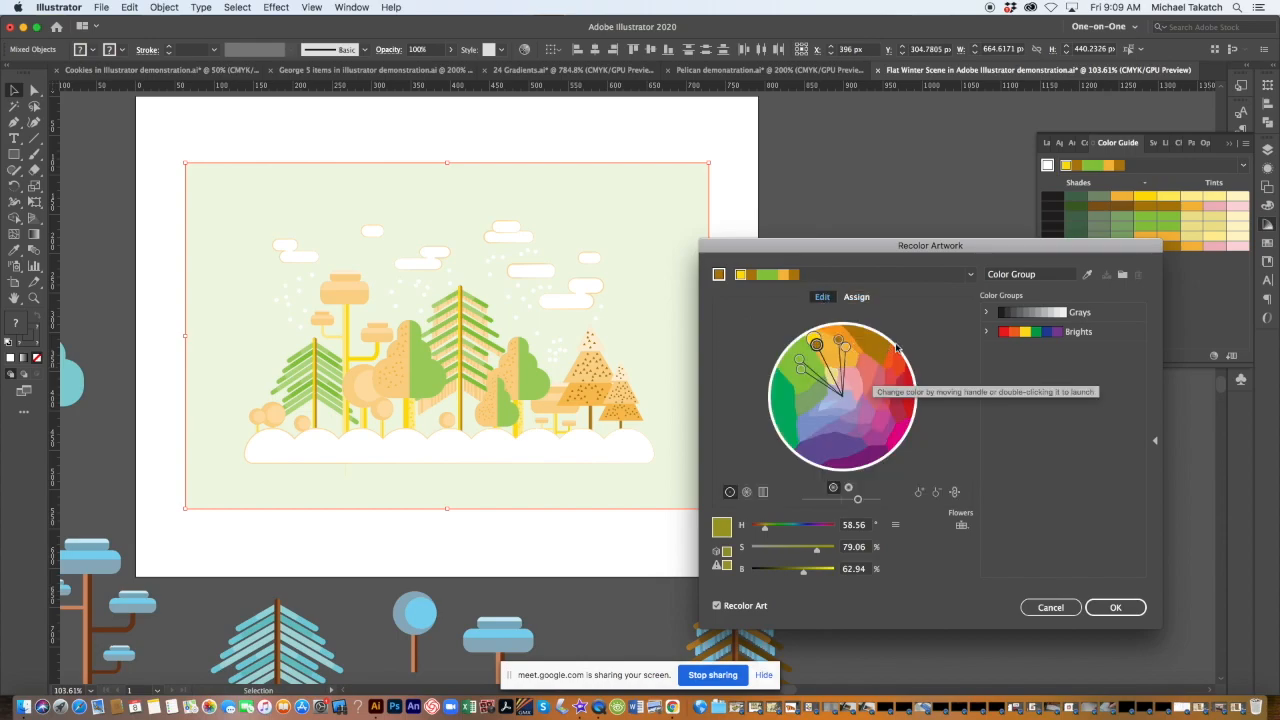
click(1098, 609)
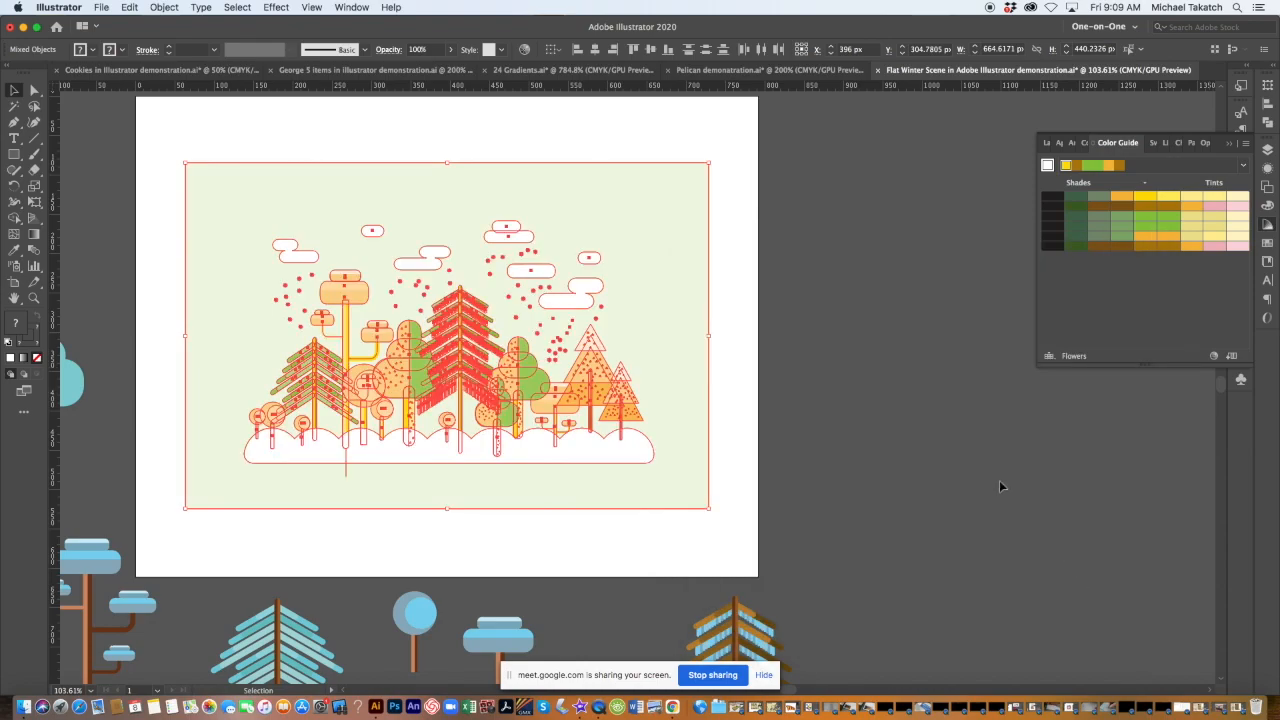
Step: Select only the pale green background rectangle of the recolored scene, shift it sideways, and undo the move
click(844, 354)
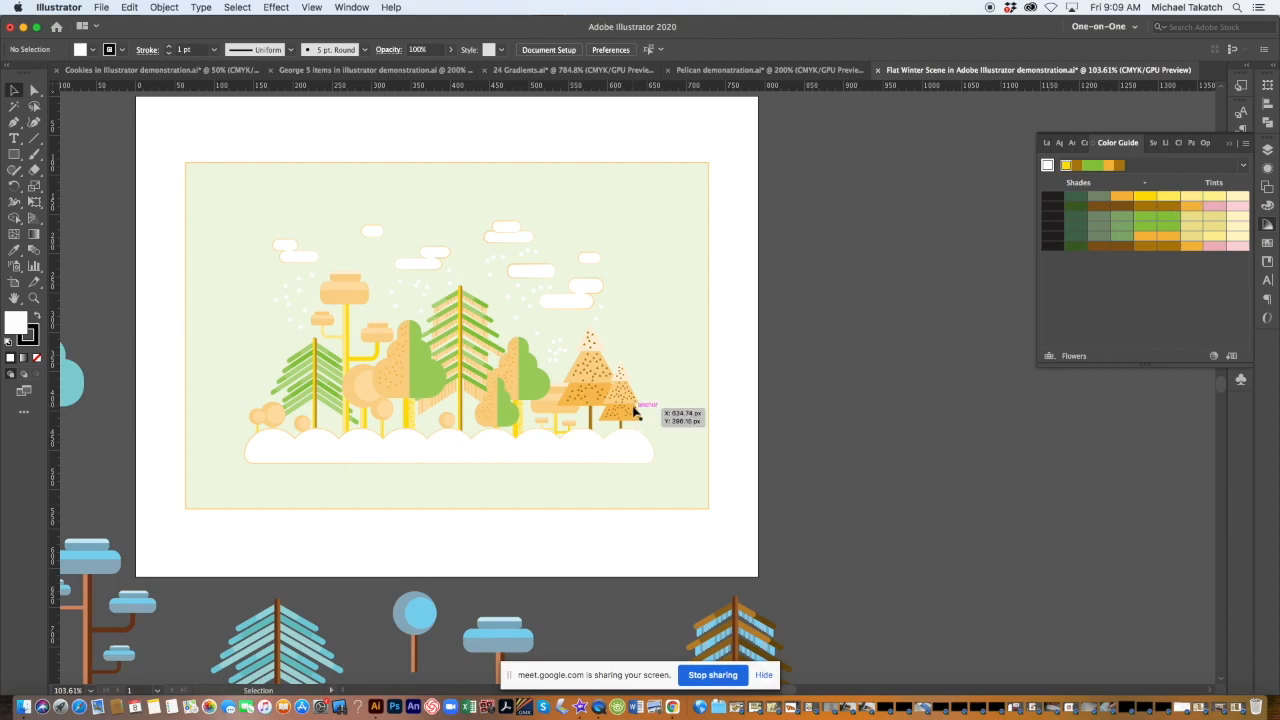
click(672, 336)
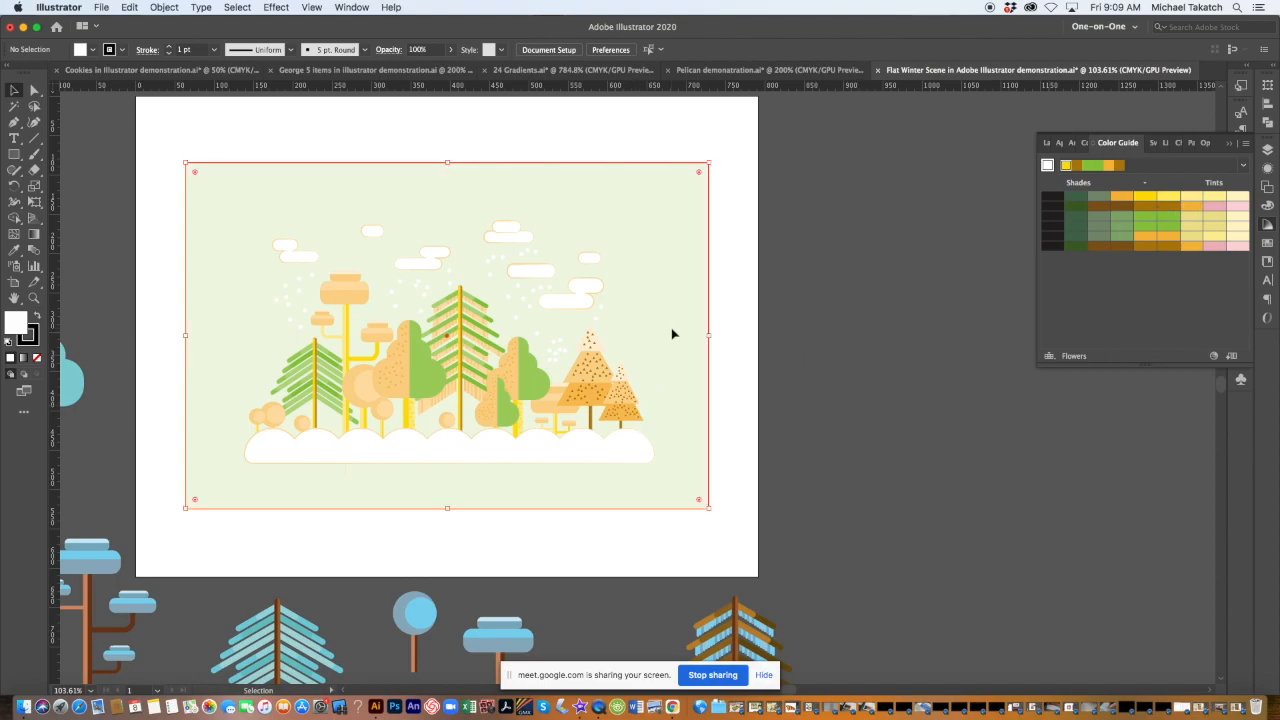
drag(672, 336, 749, 327)
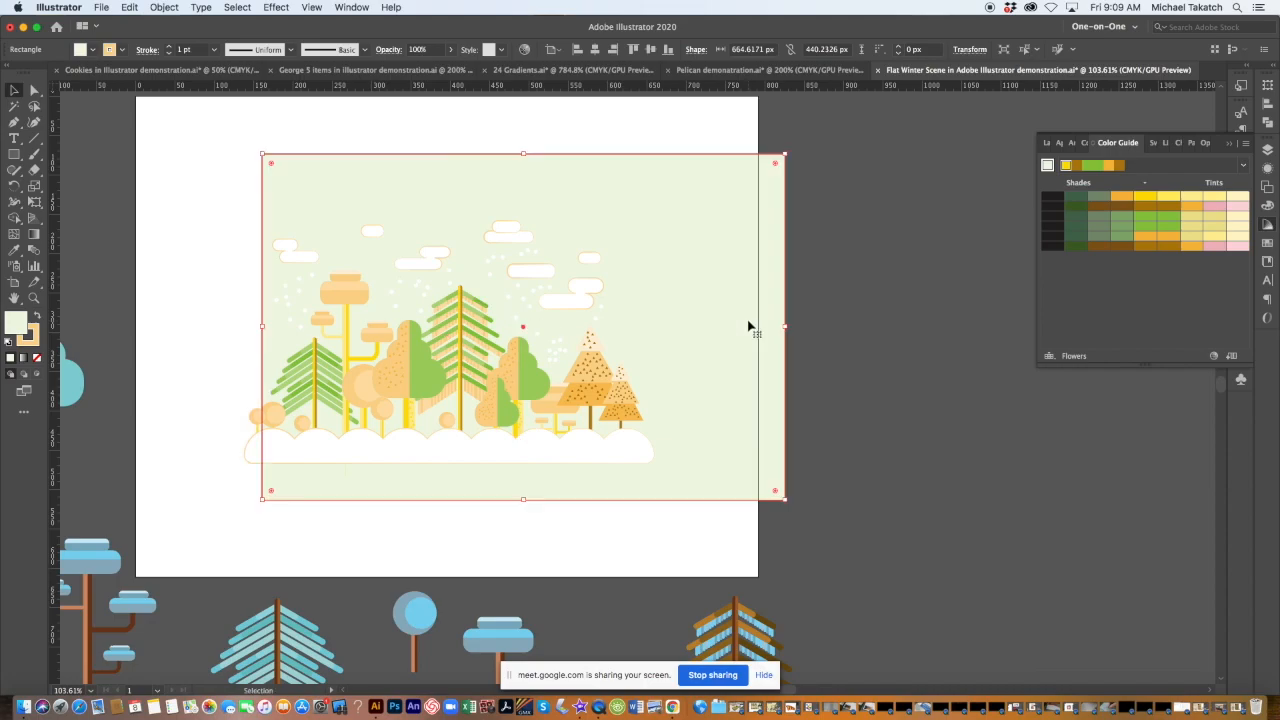
key(super+z)
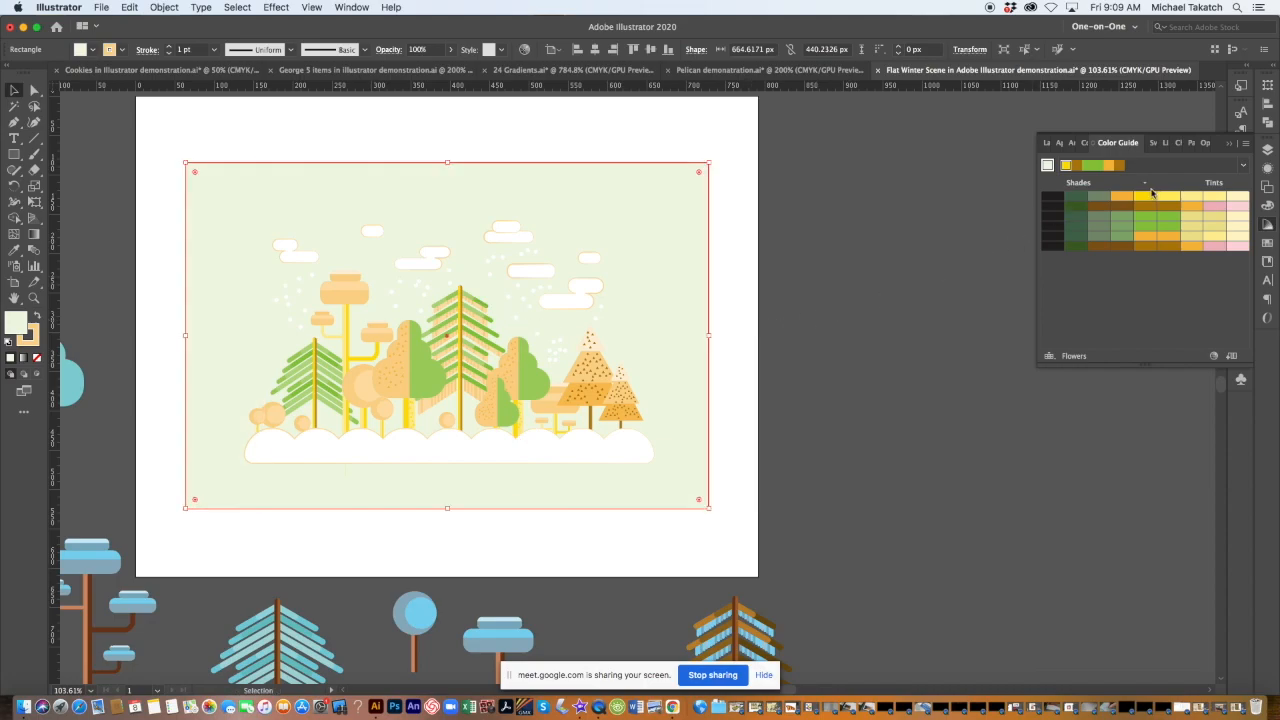
Step: Try different Color Guide fills on the background rectangle, including bright yellow, pink and a muted yellow tint
click(1146, 197)
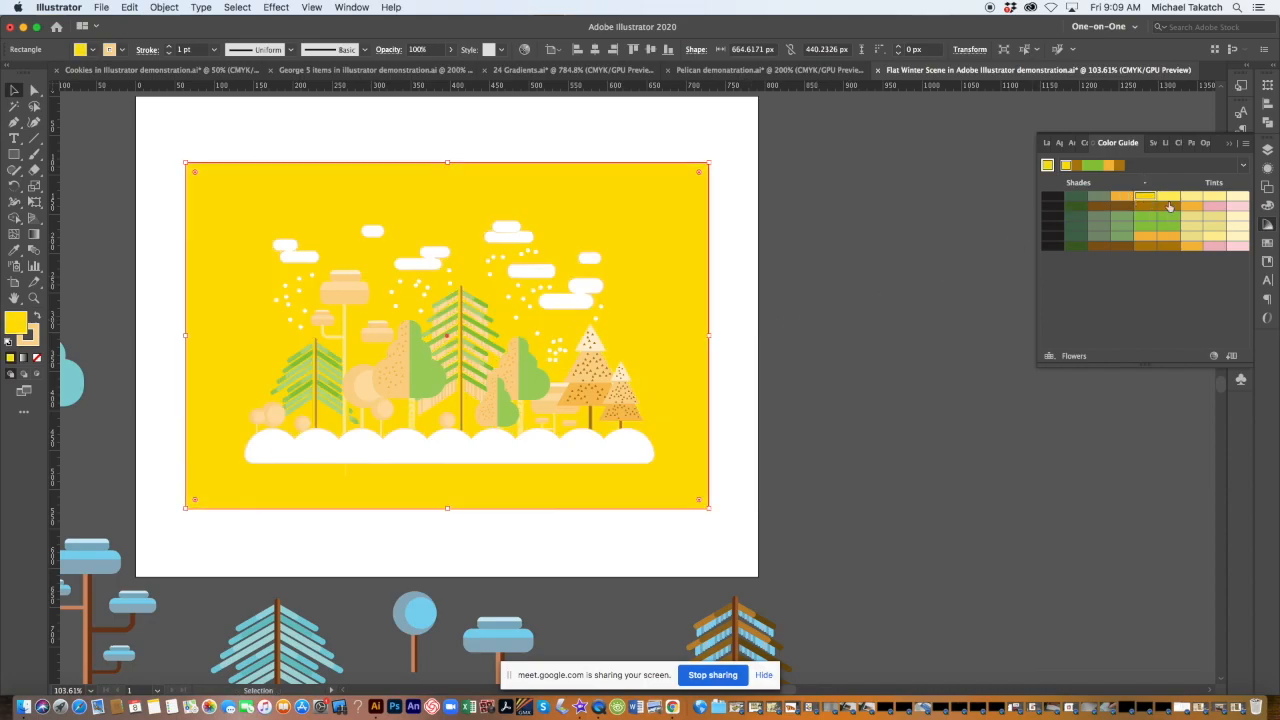
click(1190, 199)
click(1211, 208)
click(1221, 247)
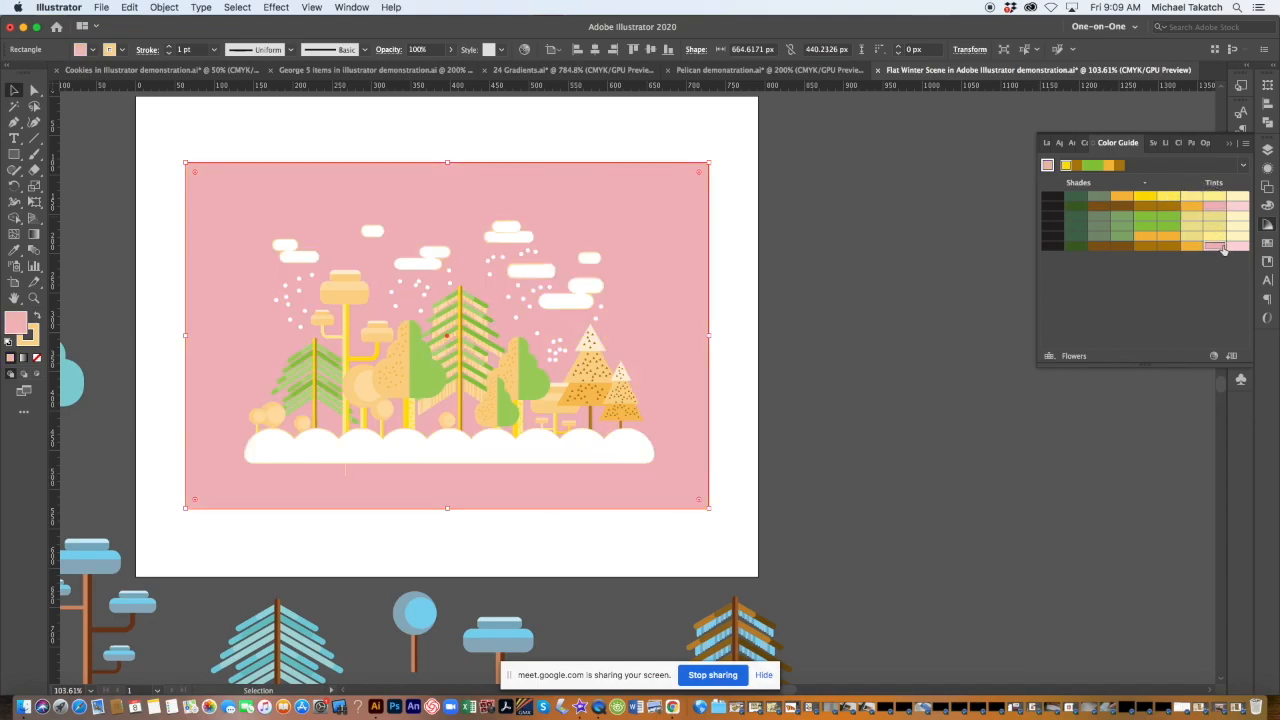
click(1216, 228)
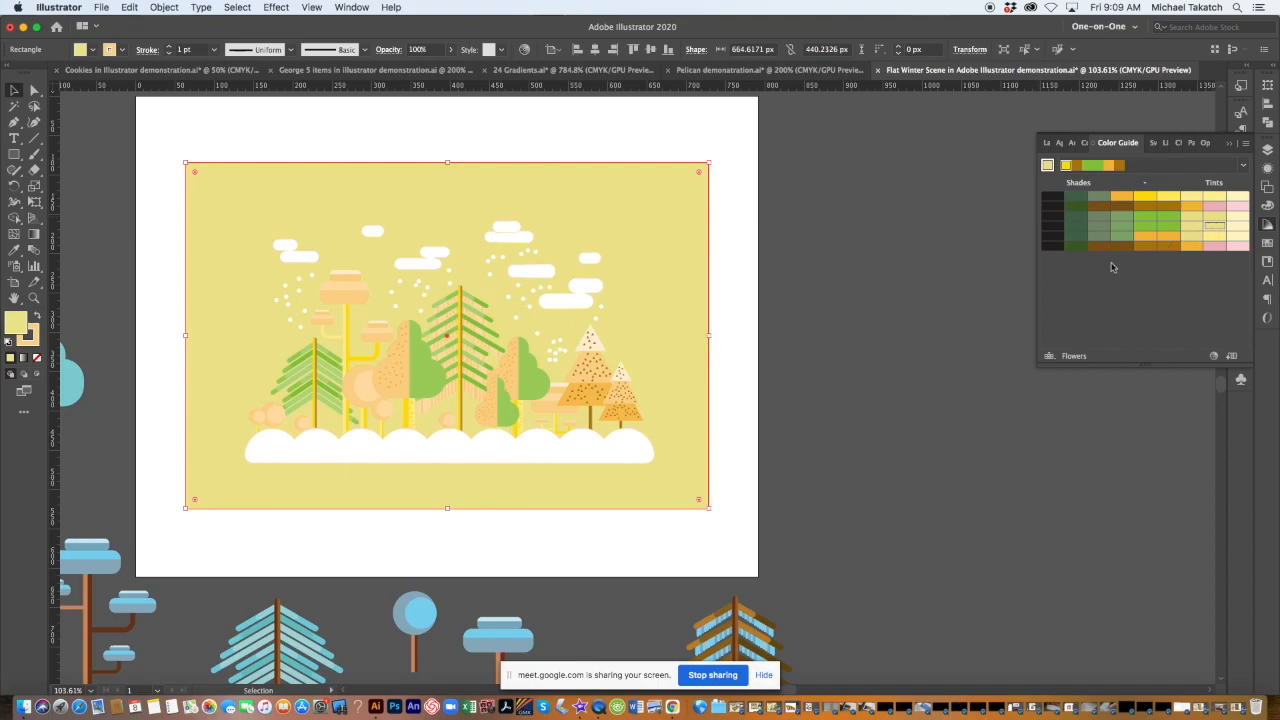
Step: Undo the background fill changes and the yellow-green recoloring back to the scene's original blue and brown colors, and deselect everything
key(super+z)
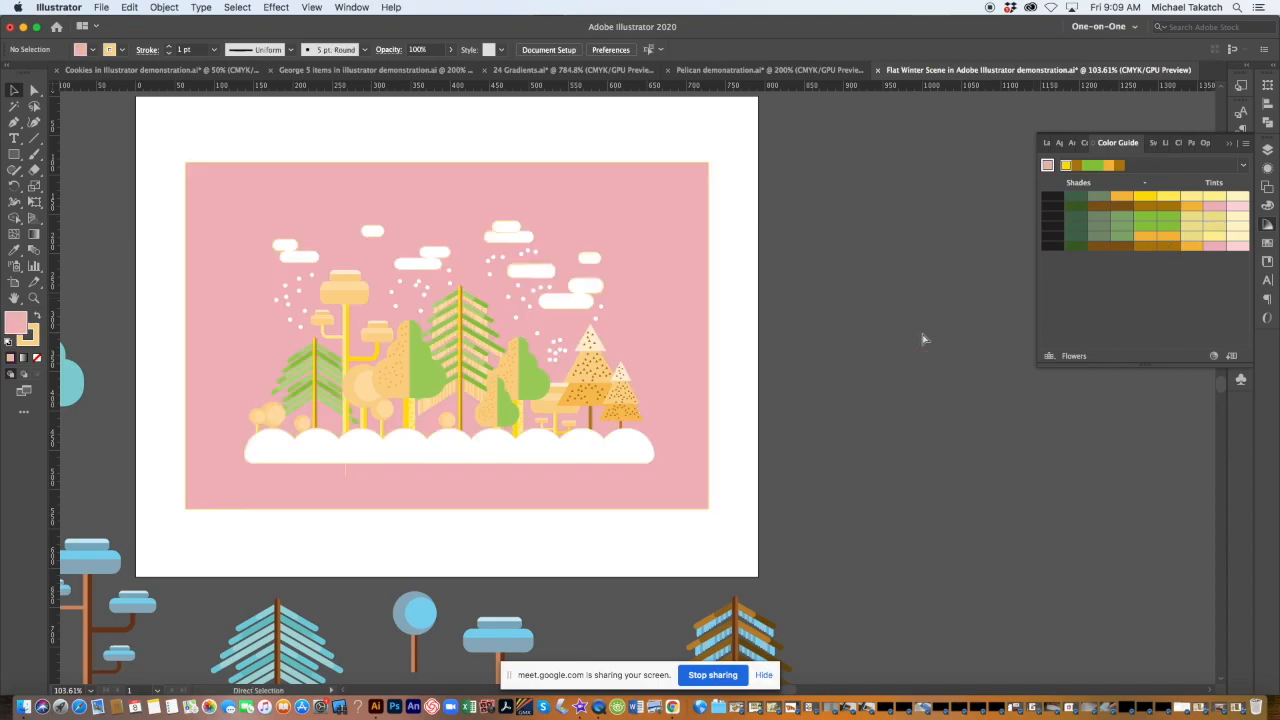
key(super+z)
key(super+z)
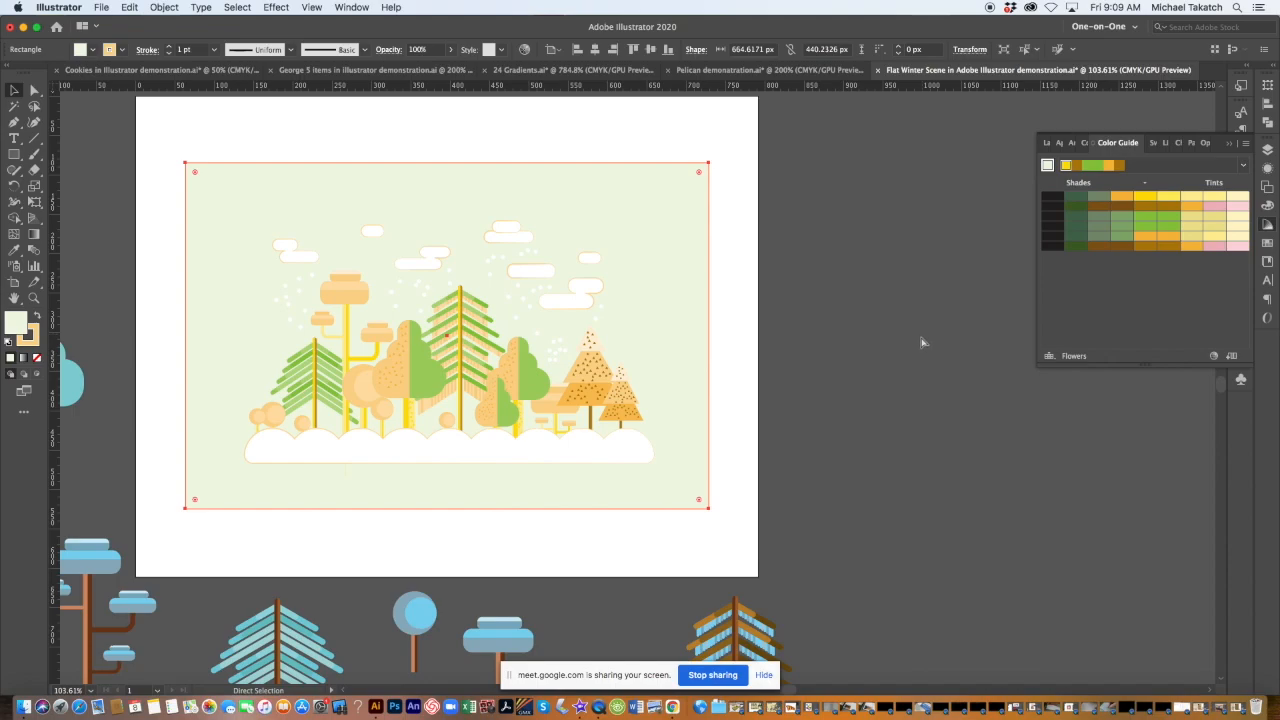
key(super+z)
click(914, 338)
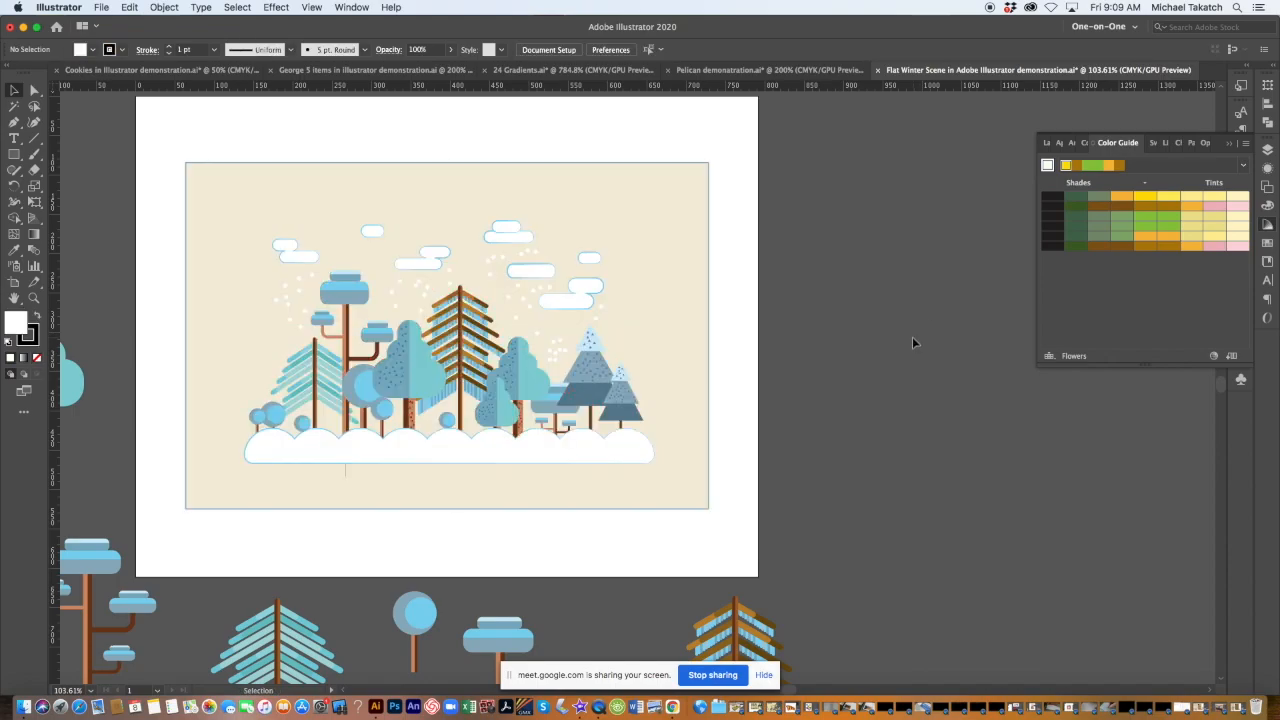